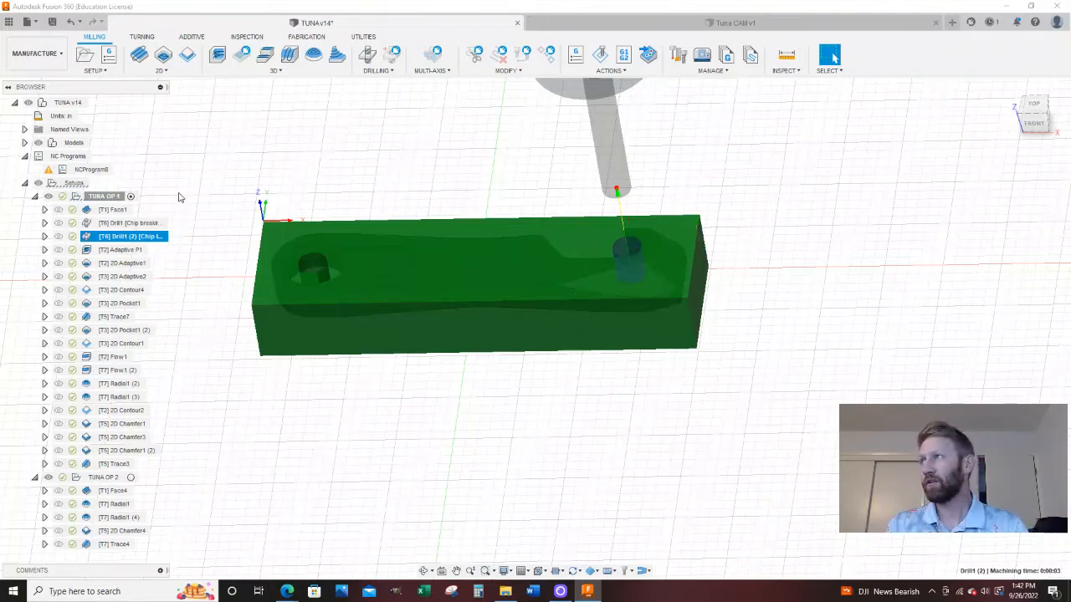
Clear the drill operation selection and view the stock around the part in the TUNA OP 1 setup.
click(243, 194)
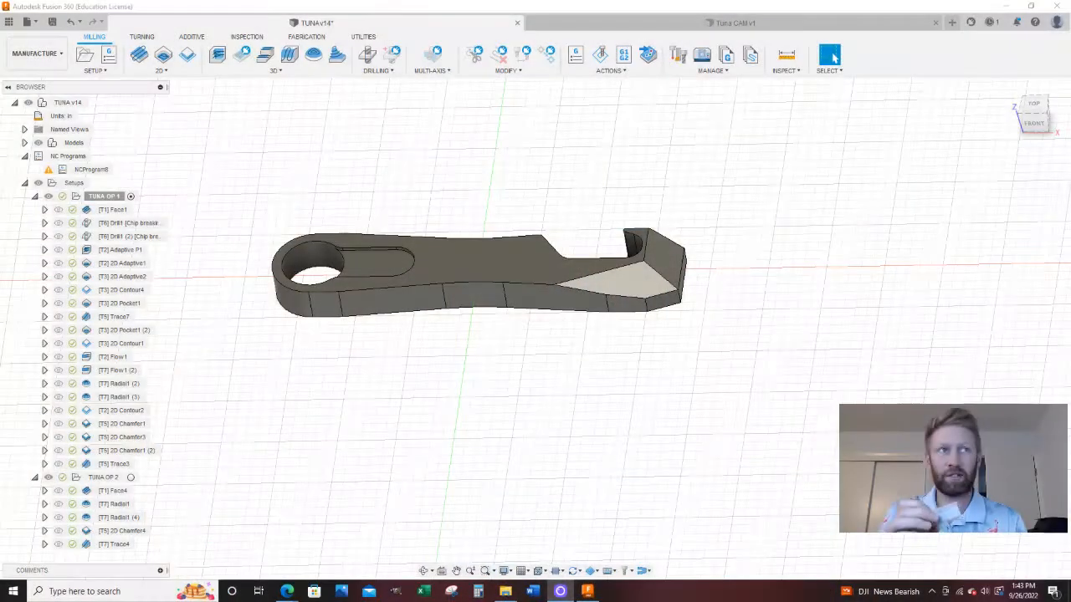
click(114, 199)
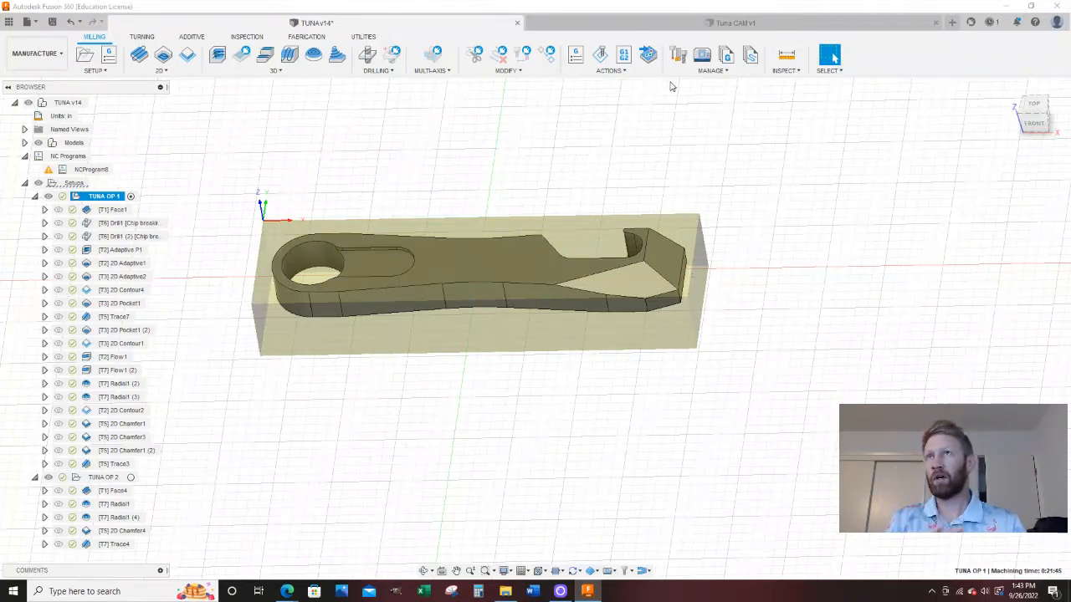
Switch to the Tuna CAM v1 document and change it to the Manufacture workspace.
click(627, 30)
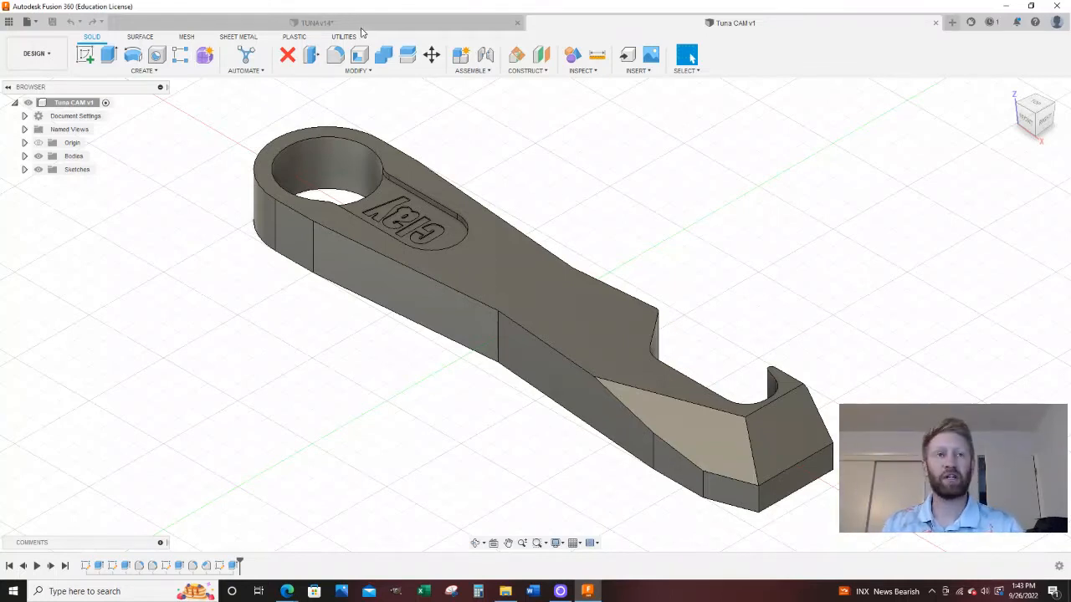
click(8, 21)
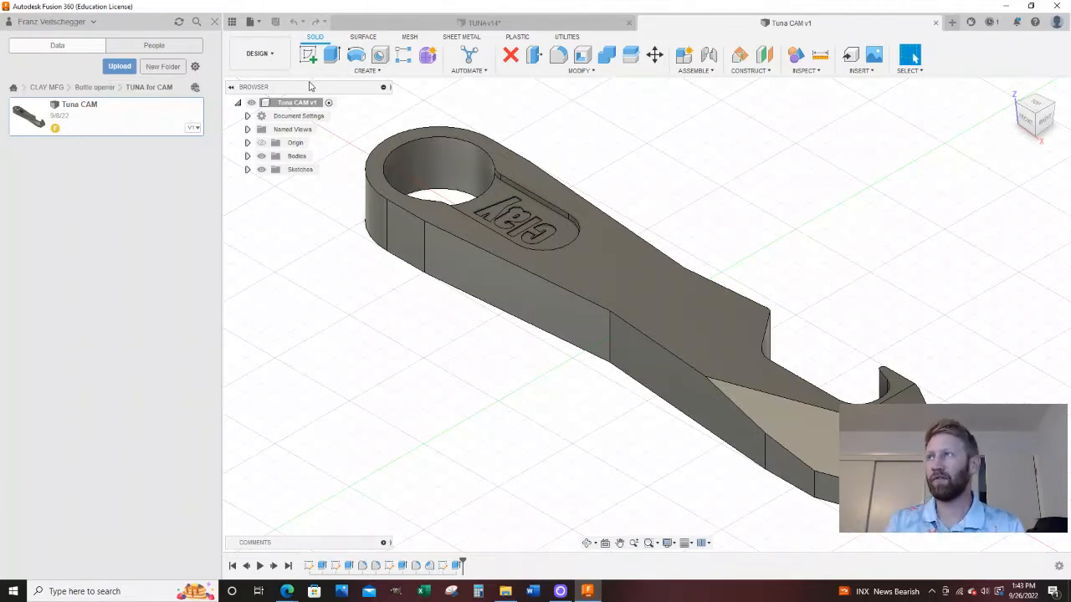
click(215, 23)
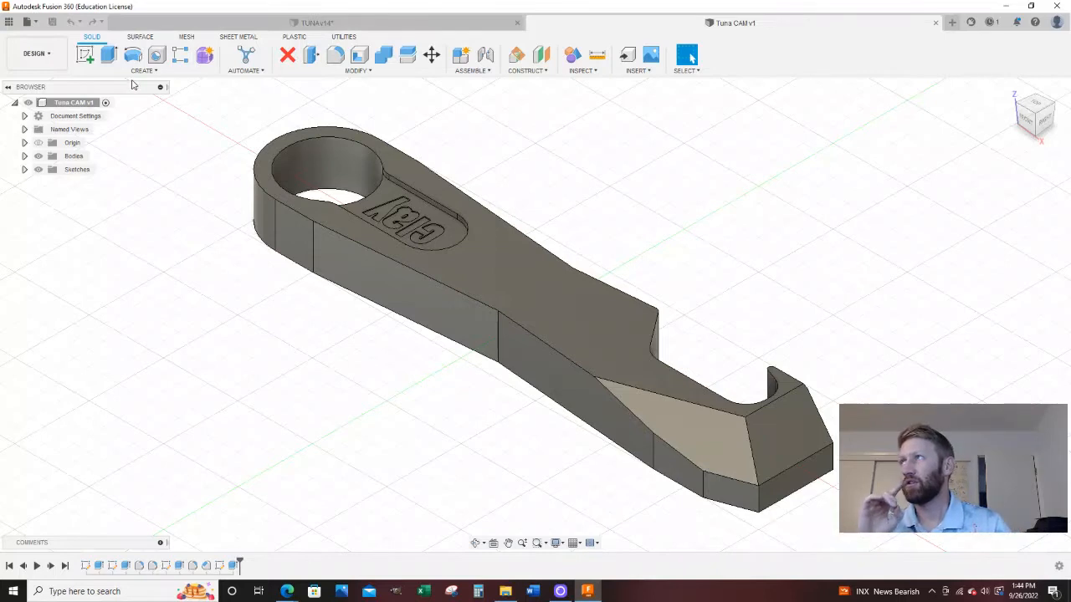
click(42, 54)
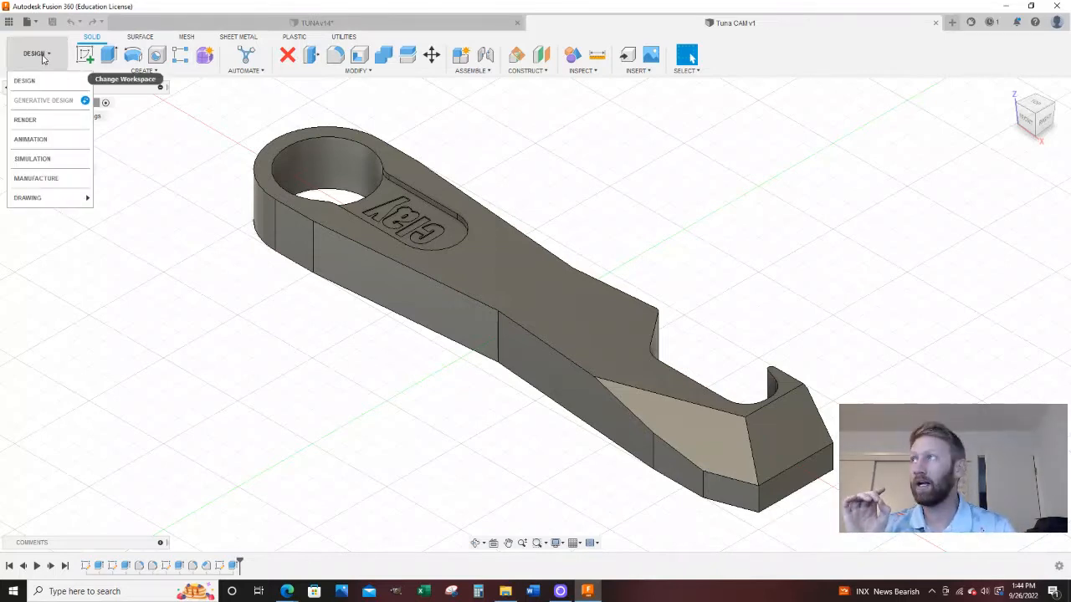
click(37, 178)
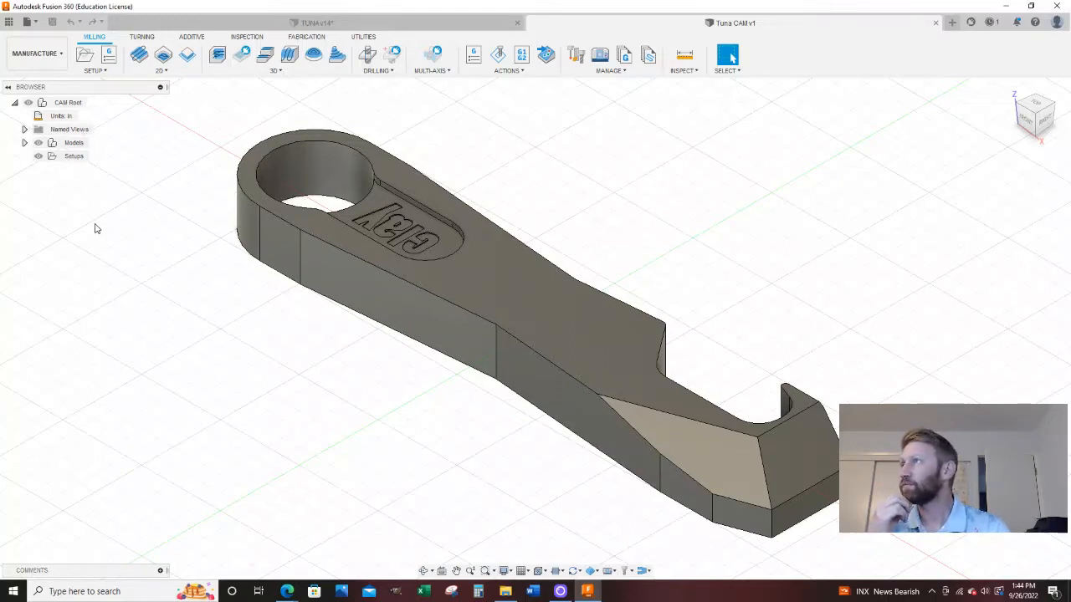
Create a new milling setup for the bottle opener body.
click(81, 148)
click(74, 158)
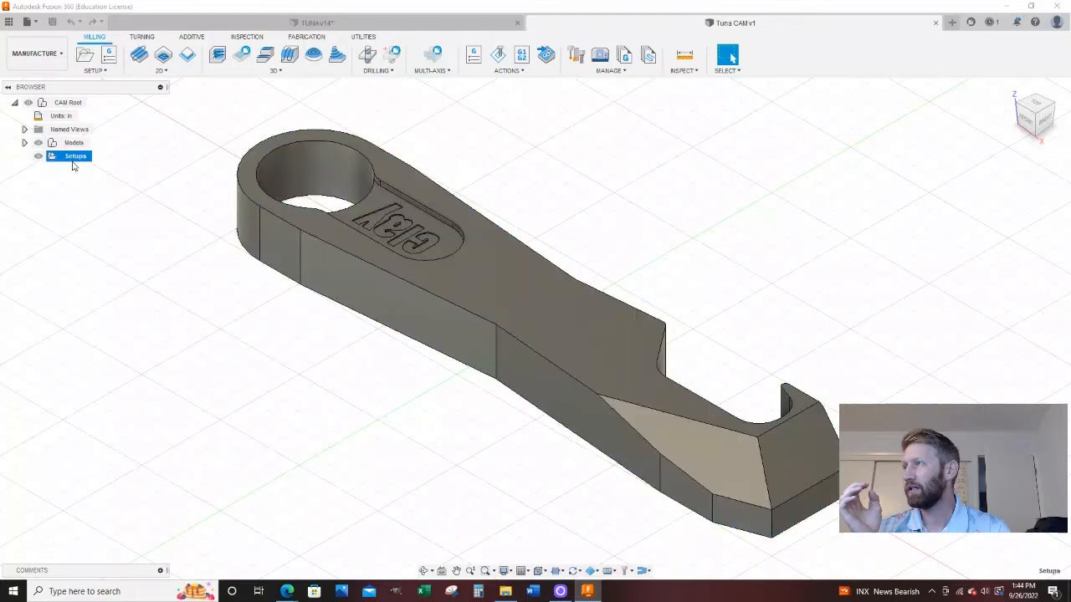
right_click(75, 159)
click(108, 126)
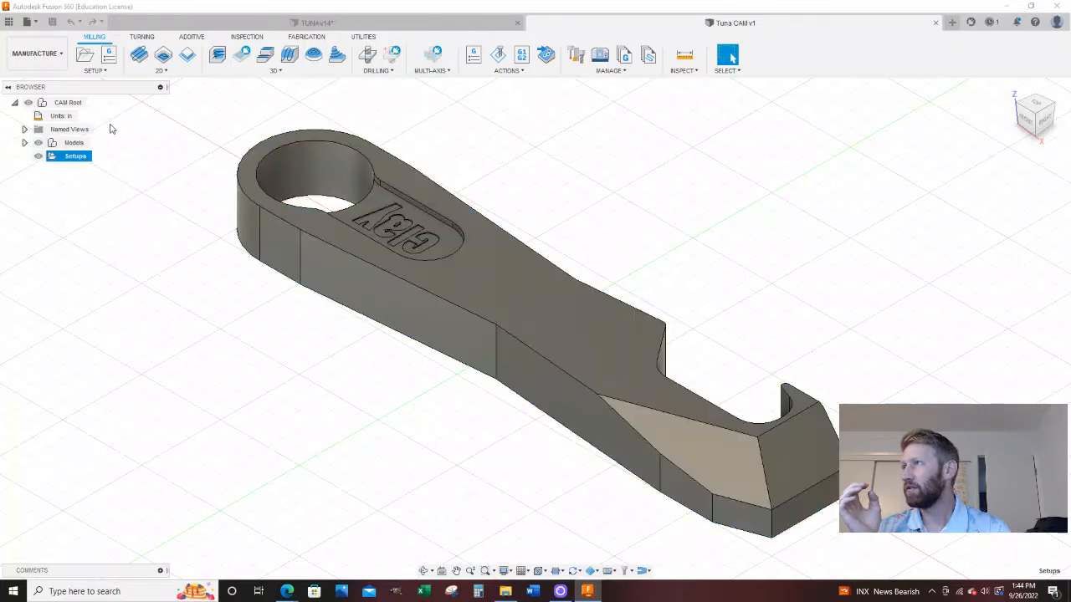
click(95, 70)
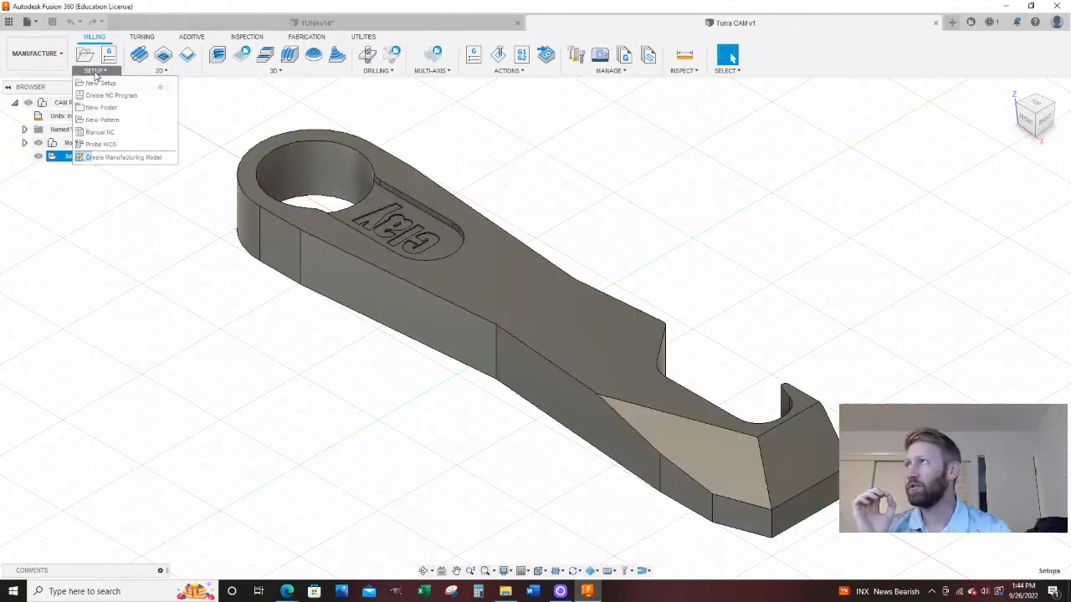
click(99, 83)
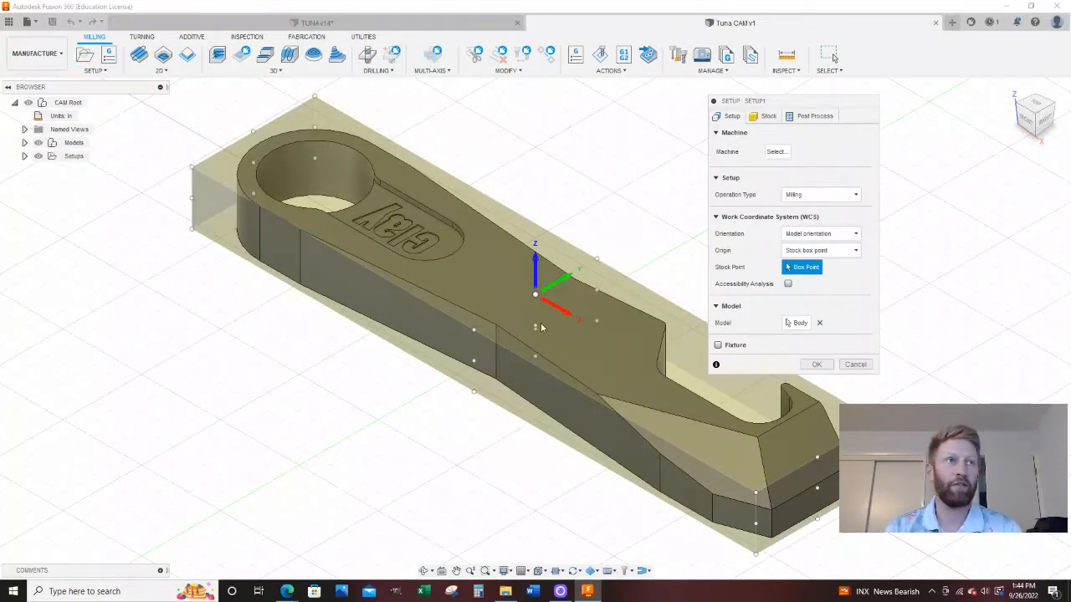
Examine the default stock box and origin axes around the bottle opener, plus the setup's stock dimensions and orientation options.
scroll(595, 255, up, 2)
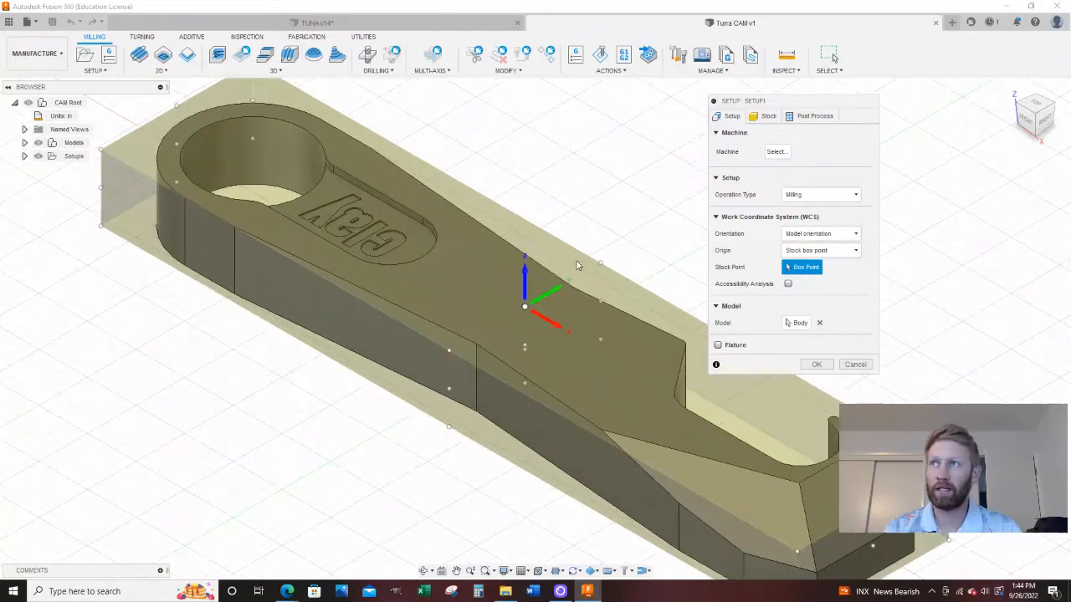
click(1026, 111)
mouse_move(1056, 144)
mouse_down()
mouse_move(1012, 127)
mouse_move(1062, 128)
mouse_up()
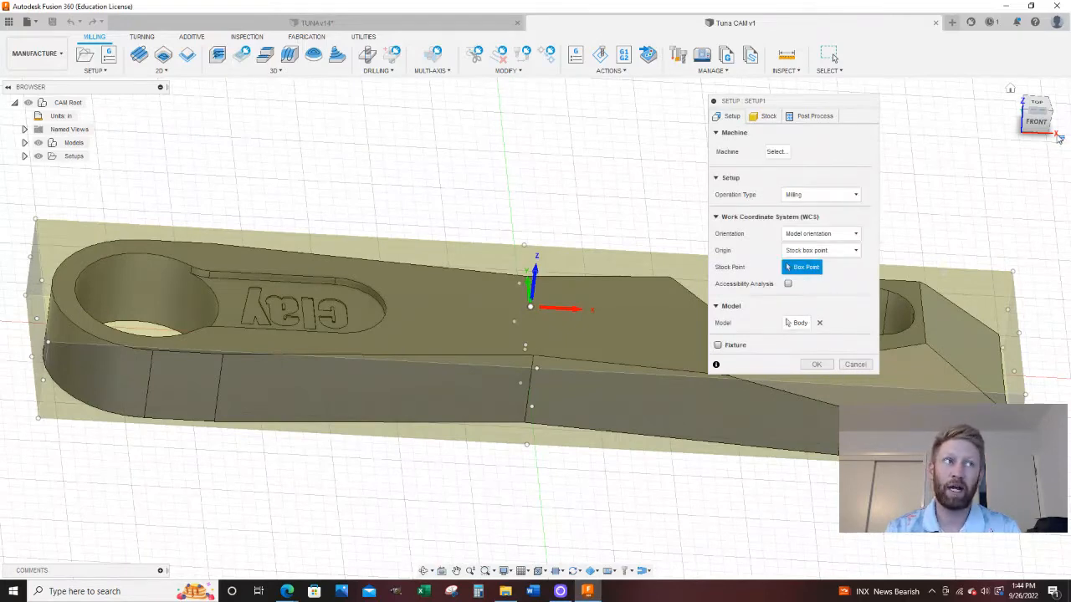
click(1022, 110)
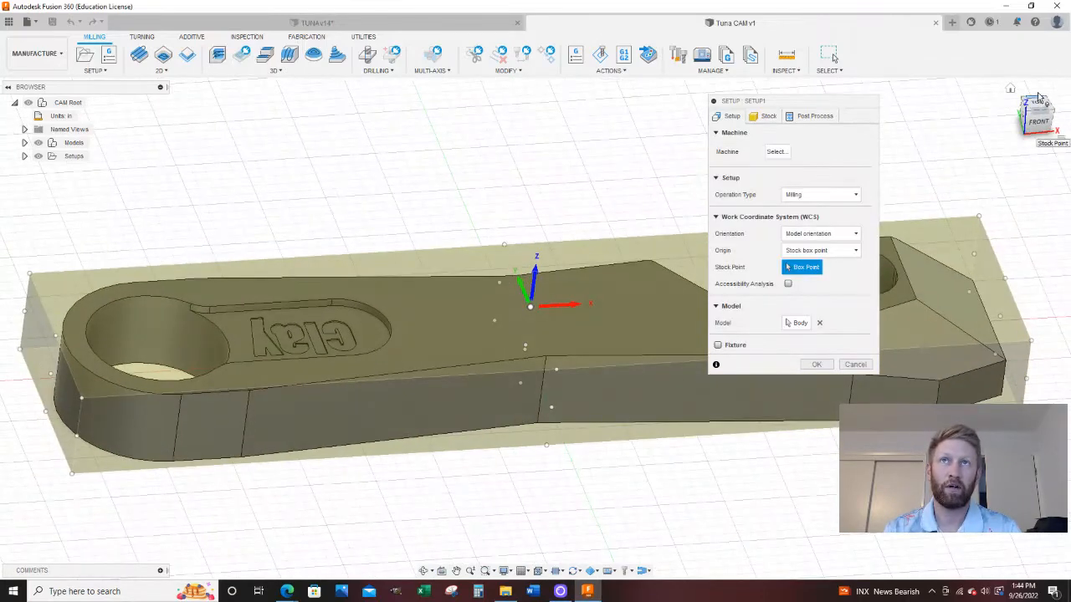
click(1057, 137)
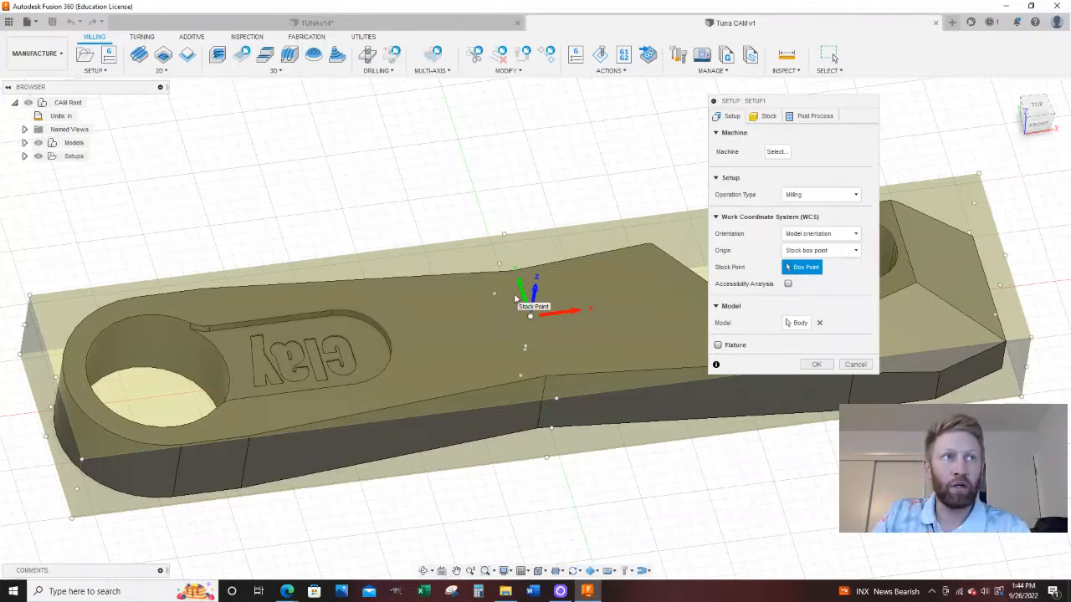
scroll(515, 299, up, 4)
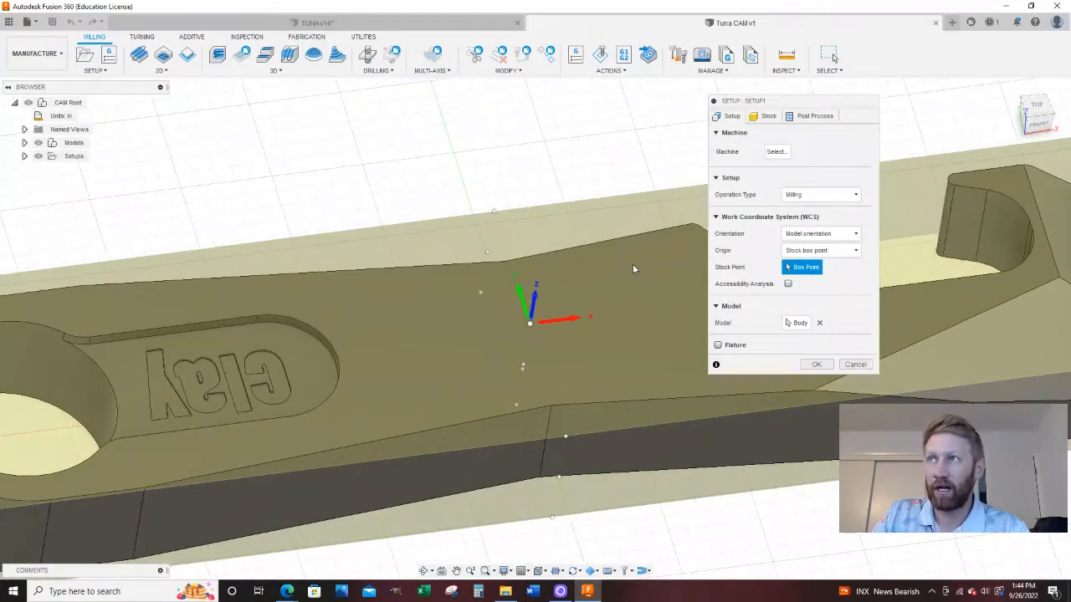
mouse_move(545, 327)
shift+middle_down()
mouse_move(535, 311)
mouse_move(537, 324)
shift+middle_up()
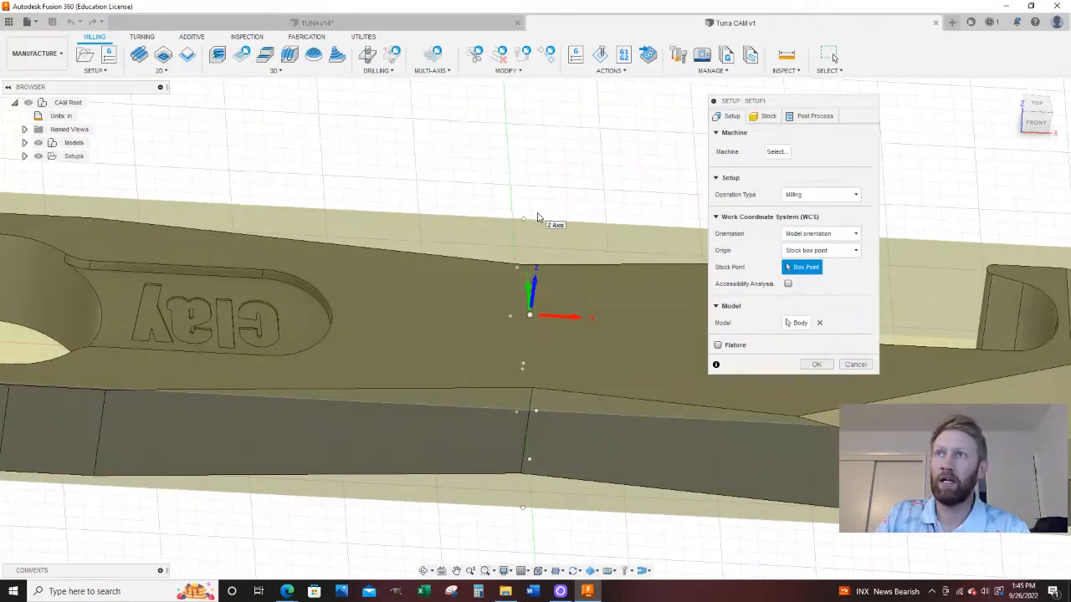
click(767, 117)
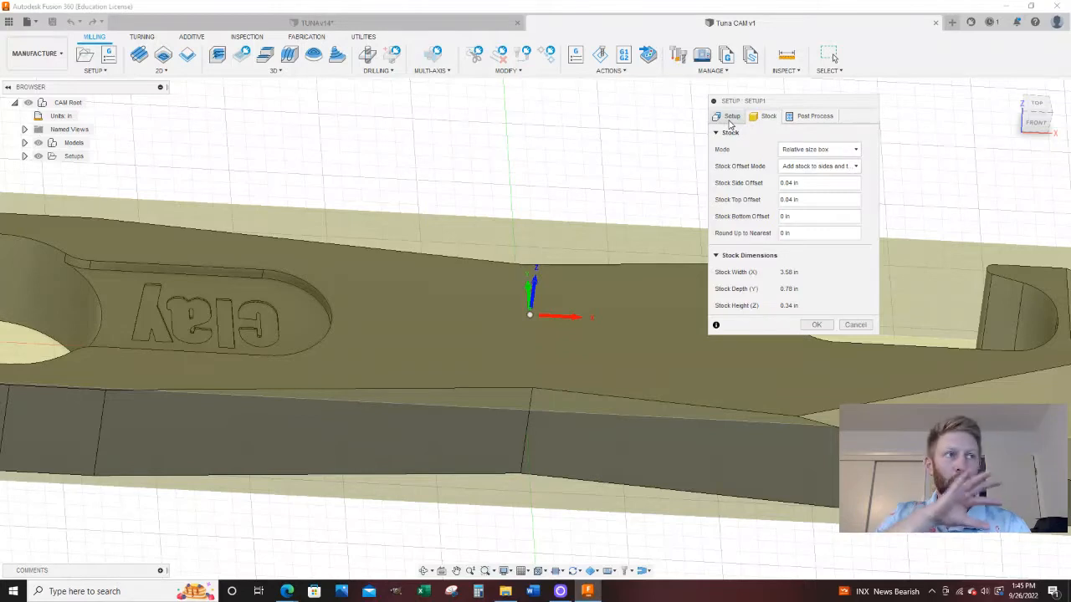
click(730, 117)
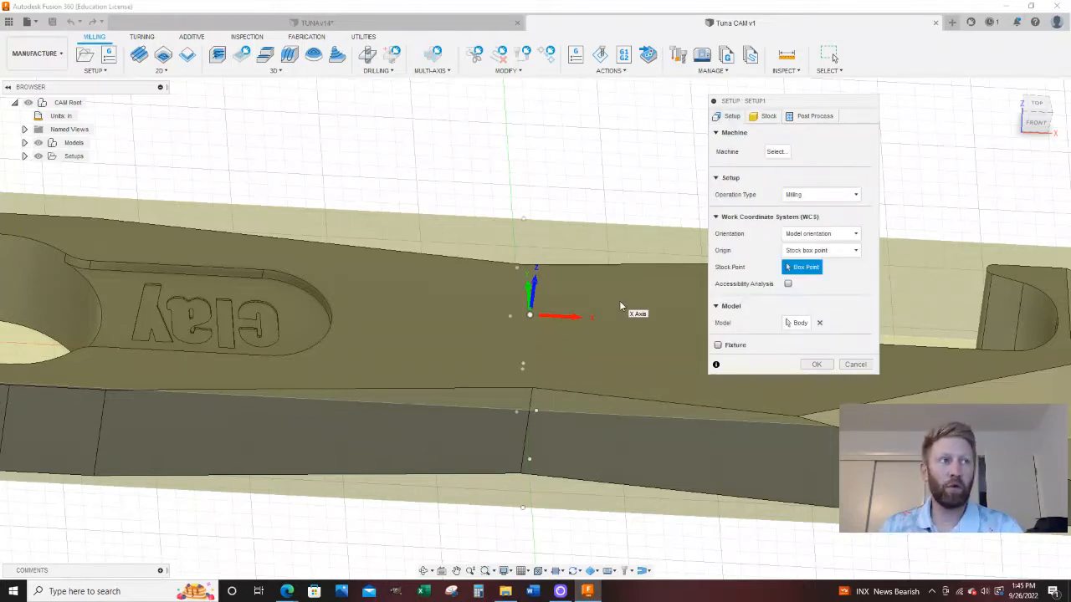
click(806, 233)
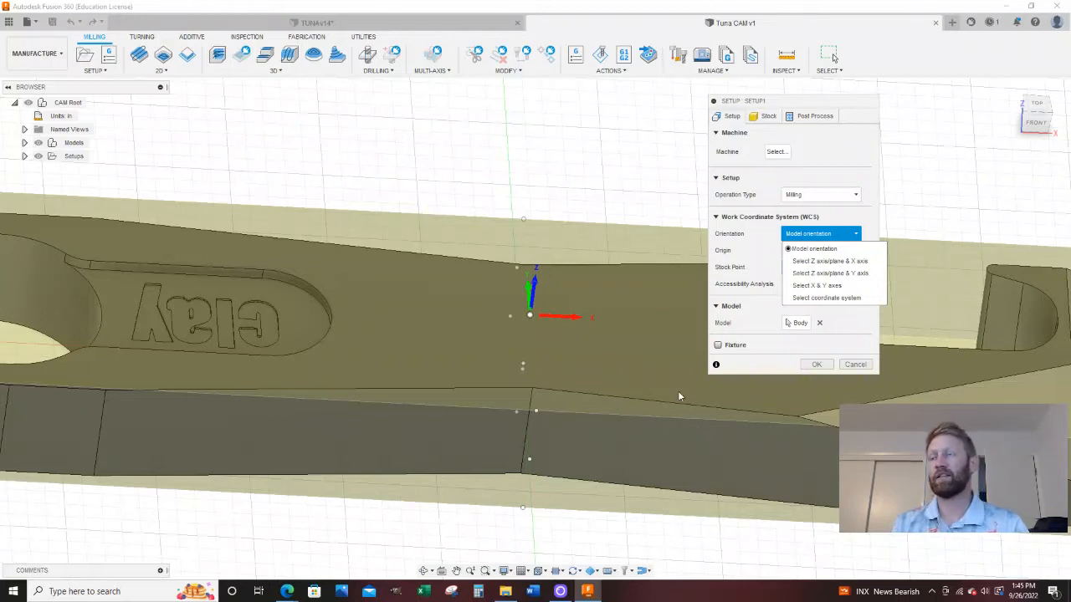
click(770, 191)
Define the setup's stock as a fixed size box with a width of 3.75 in and a height of 0.625 in.
click(761, 117)
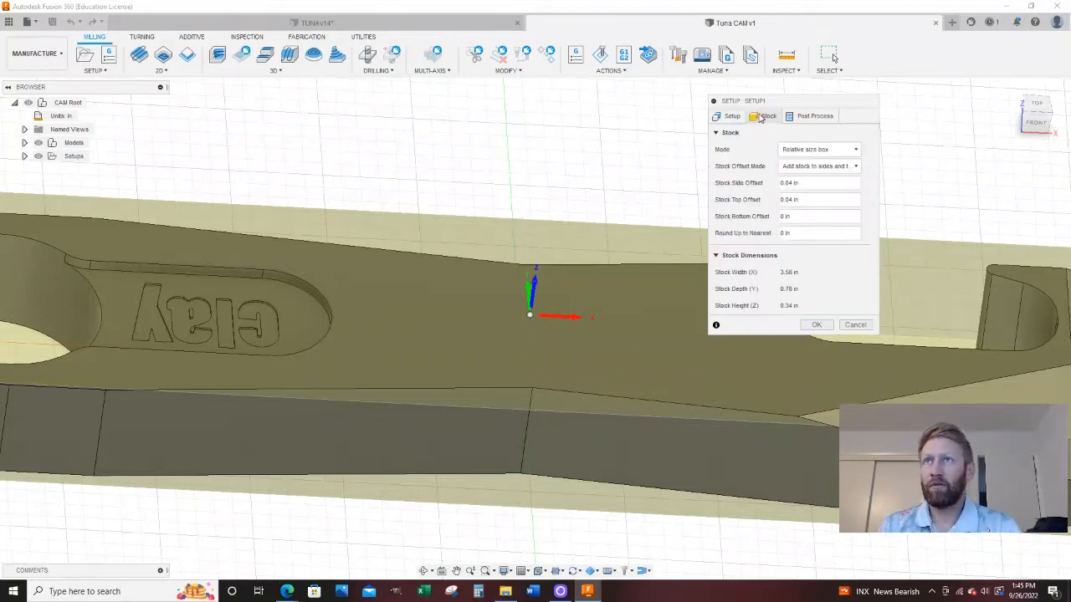
click(810, 150)
click(832, 165)
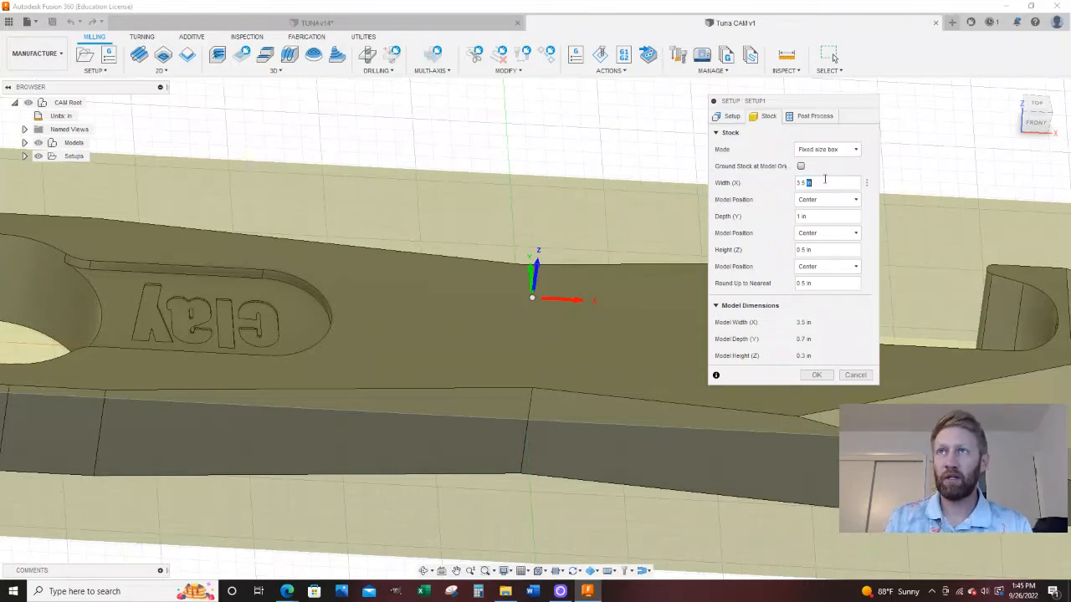
click(825, 181)
text(3)
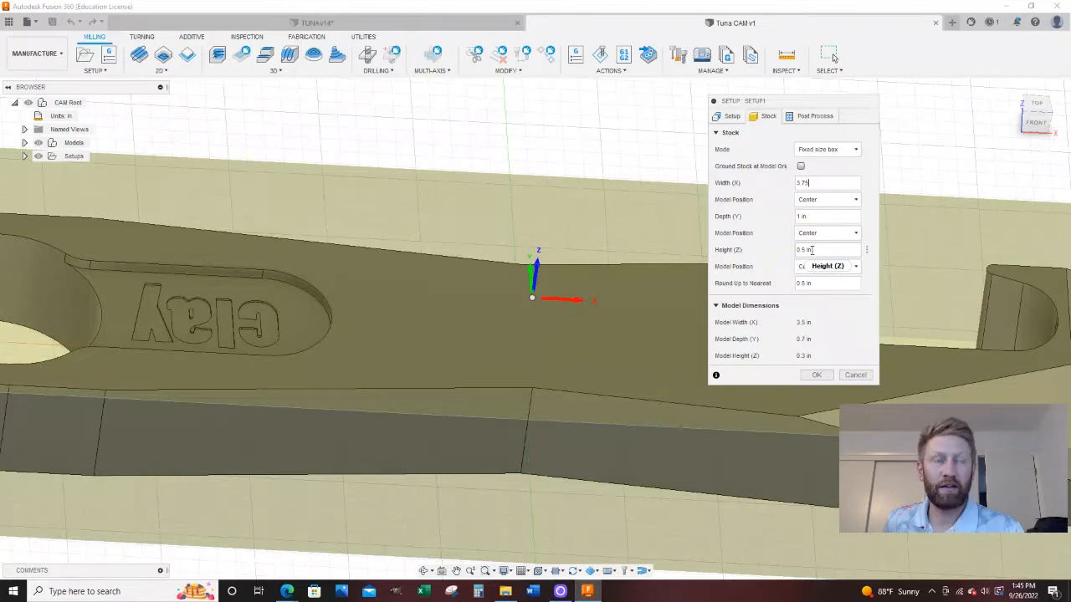
drag(814, 249, 791, 254)
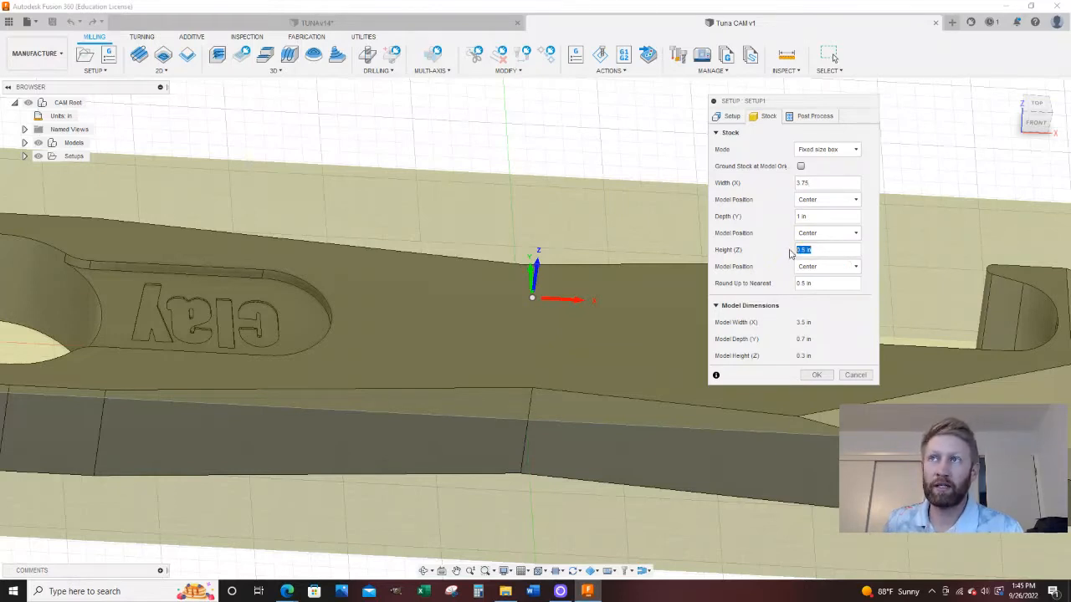
text(625)
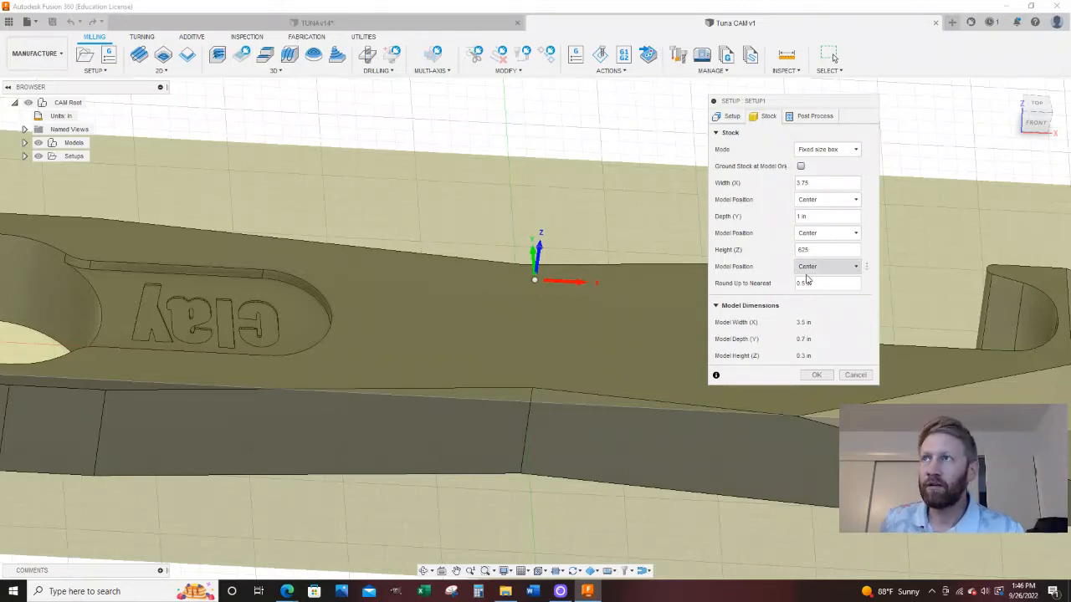
scroll(425, 234, down, 5)
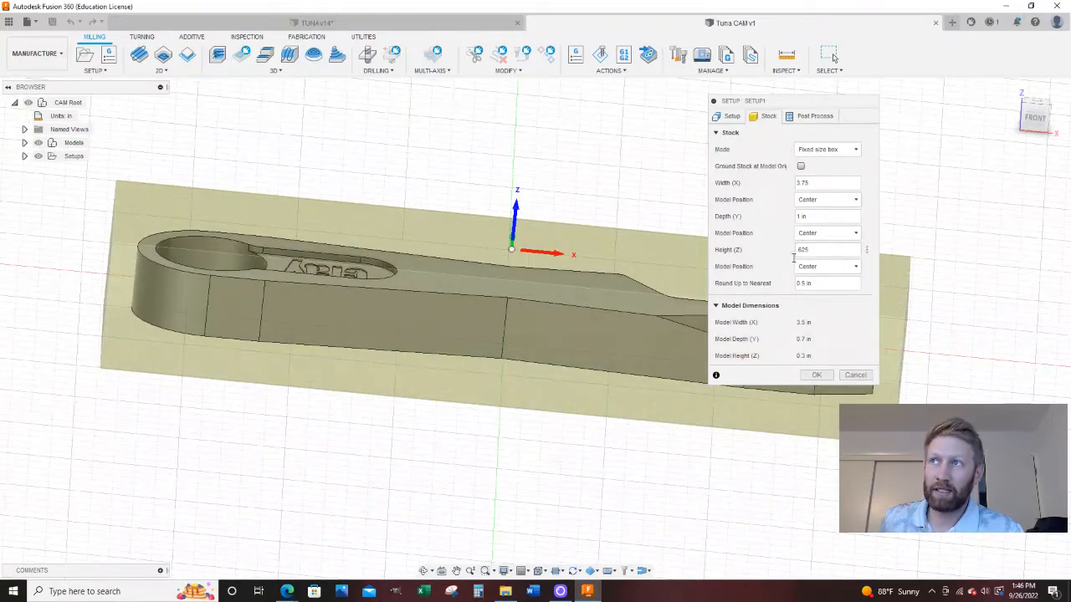
shift+middle_drag(670, 348, 605, 326)
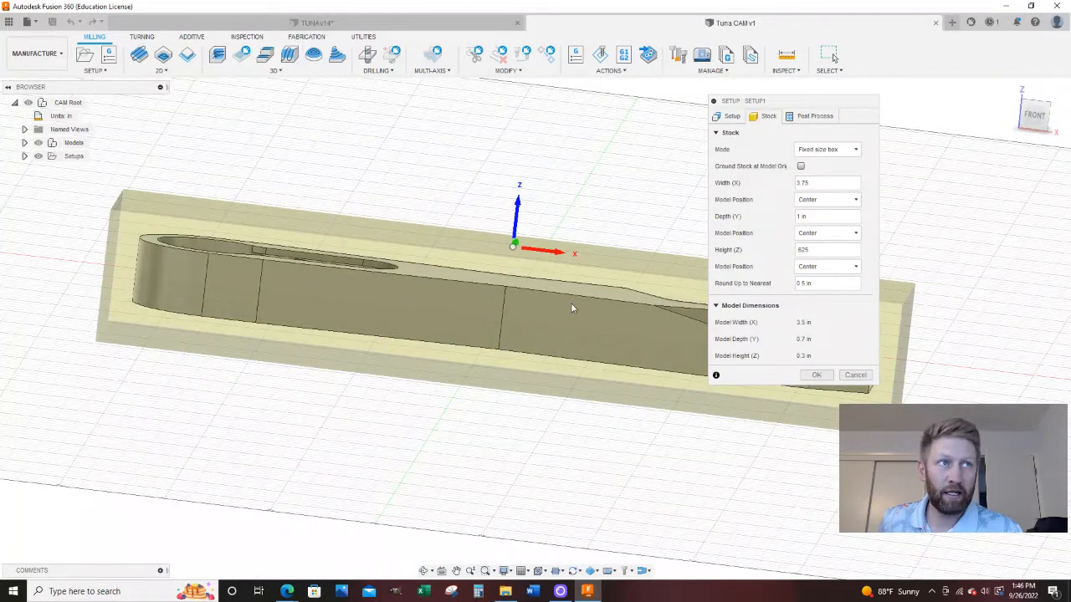
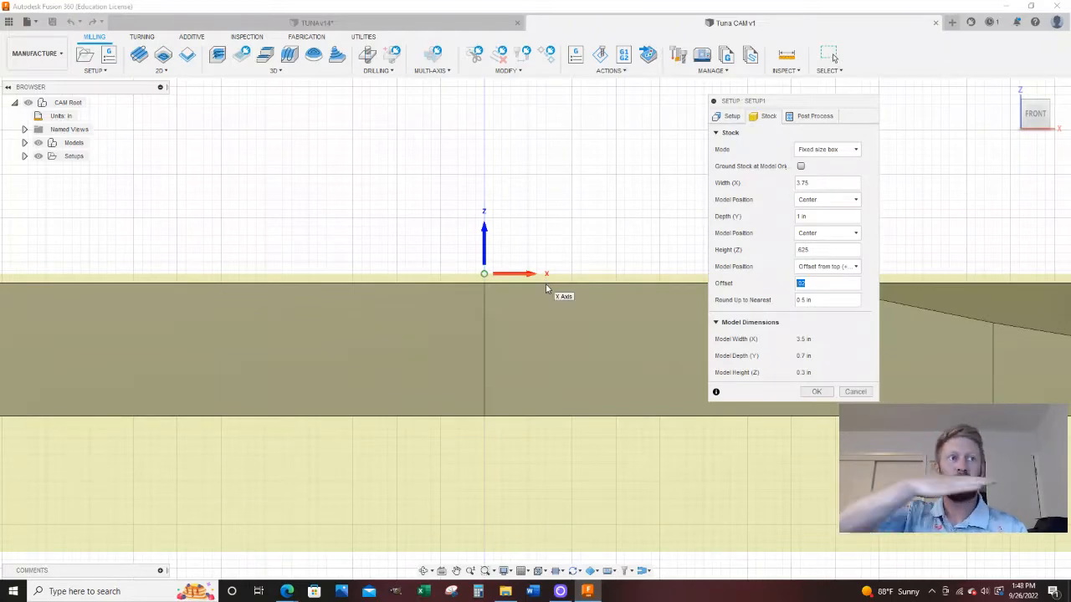
Place the work coordinate origin at the stock box's upper back corner beside the ring end of the bottle opener.
scroll(548, 285, down, 3)
shift+middle_drag(555, 276, 479, 297)
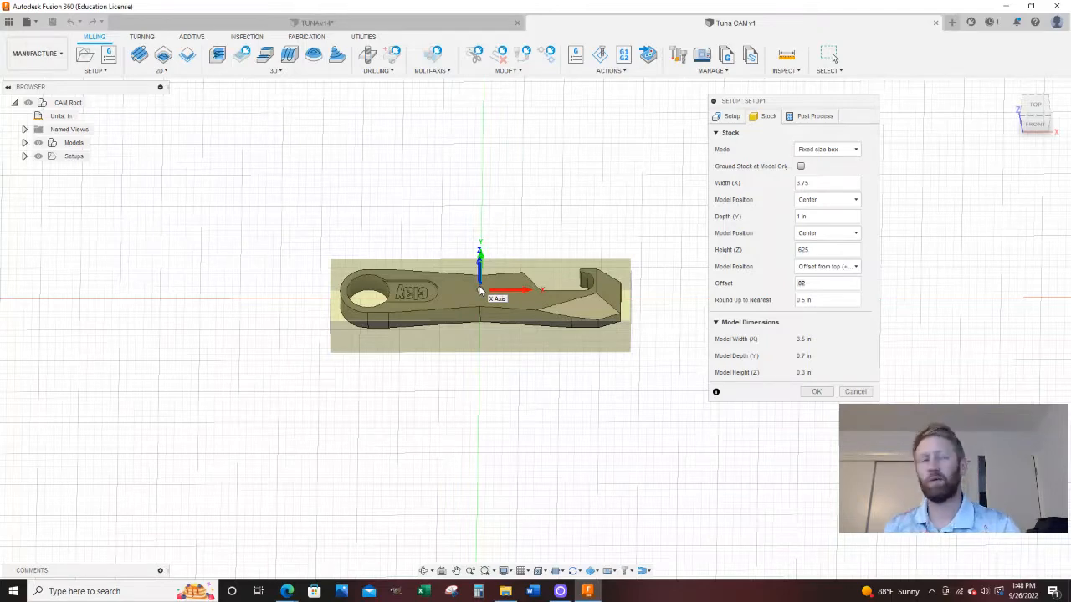
scroll(381, 267, down, 3)
scroll(444, 289, up, 7)
scroll(394, 296, down, 3)
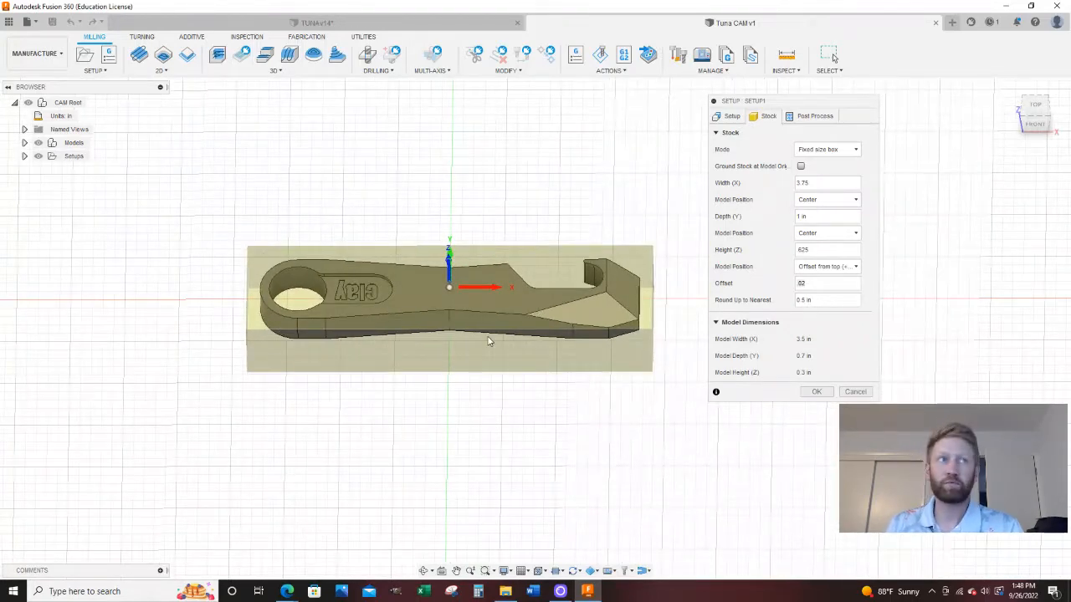
click(730, 116)
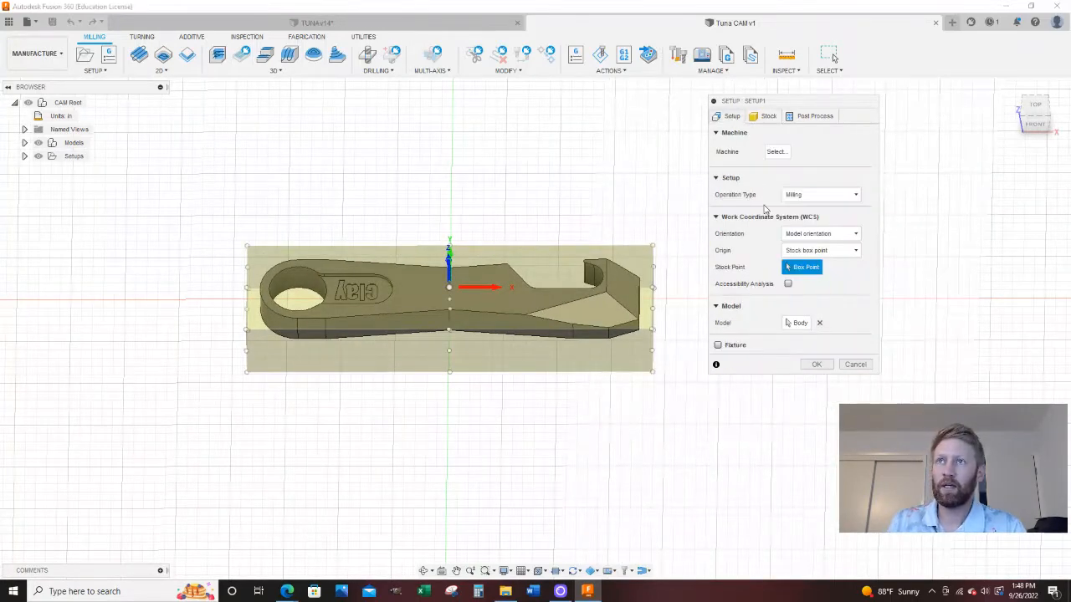
click(806, 251)
click(806, 251)
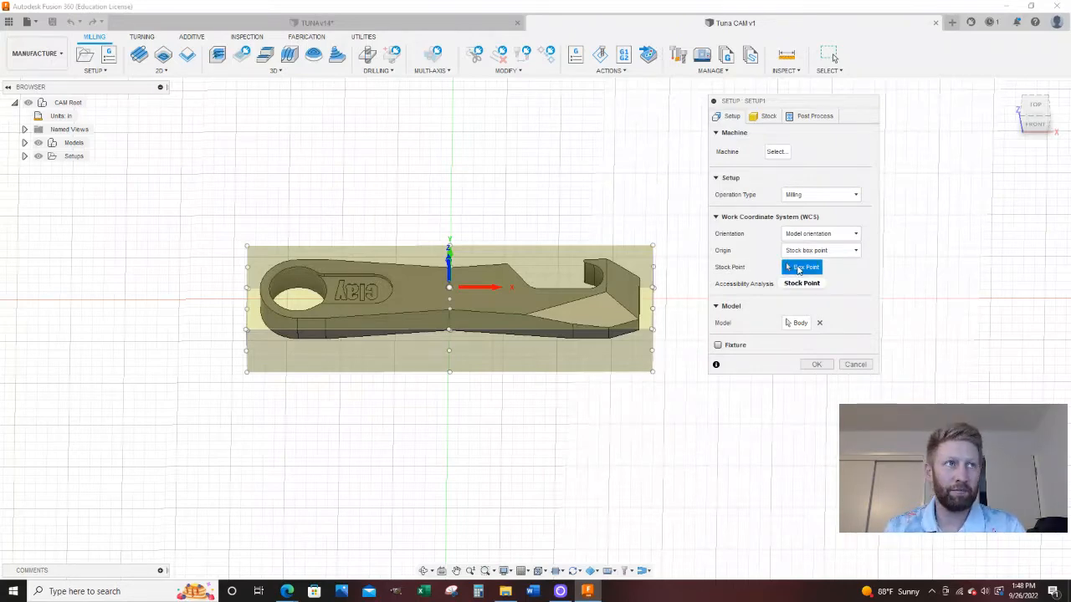
shift+middle_drag(400, 310, 427, 291)
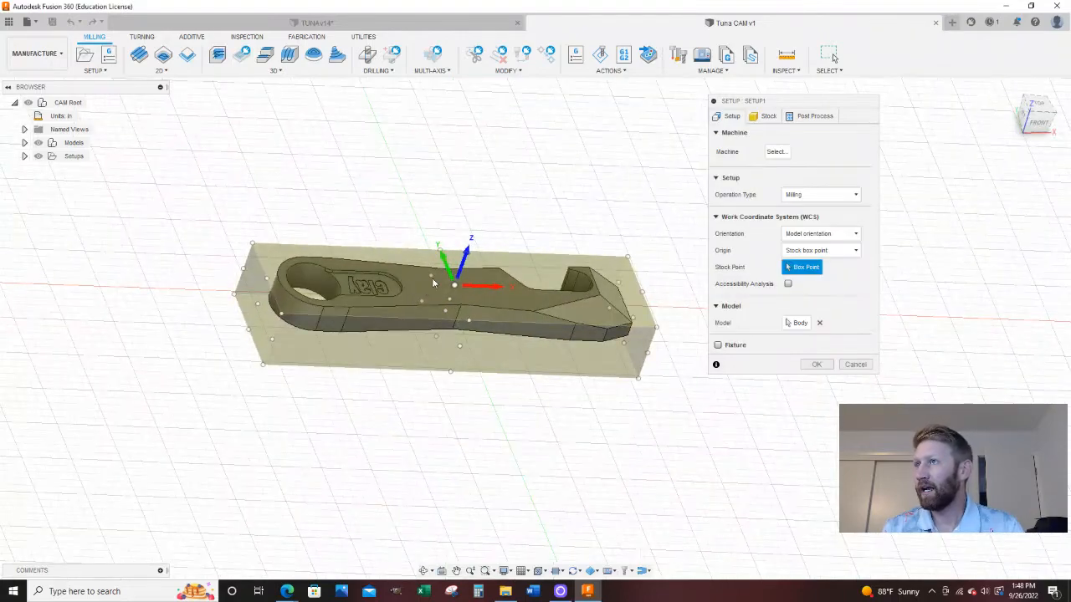
click(253, 244)
scroll(406, 283, up, 5)
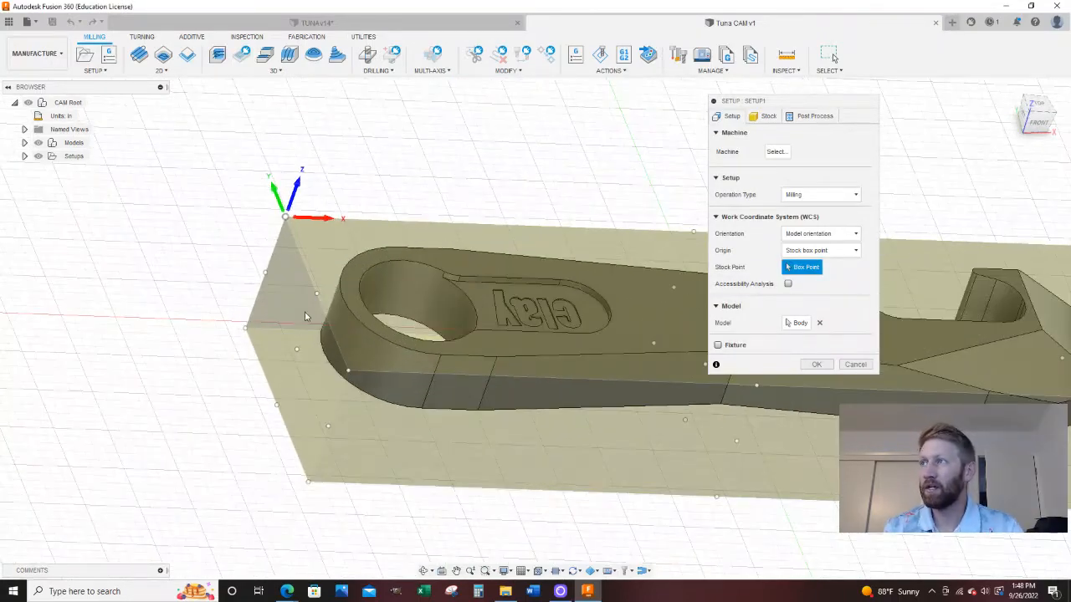
scroll(350, 282, down, 1)
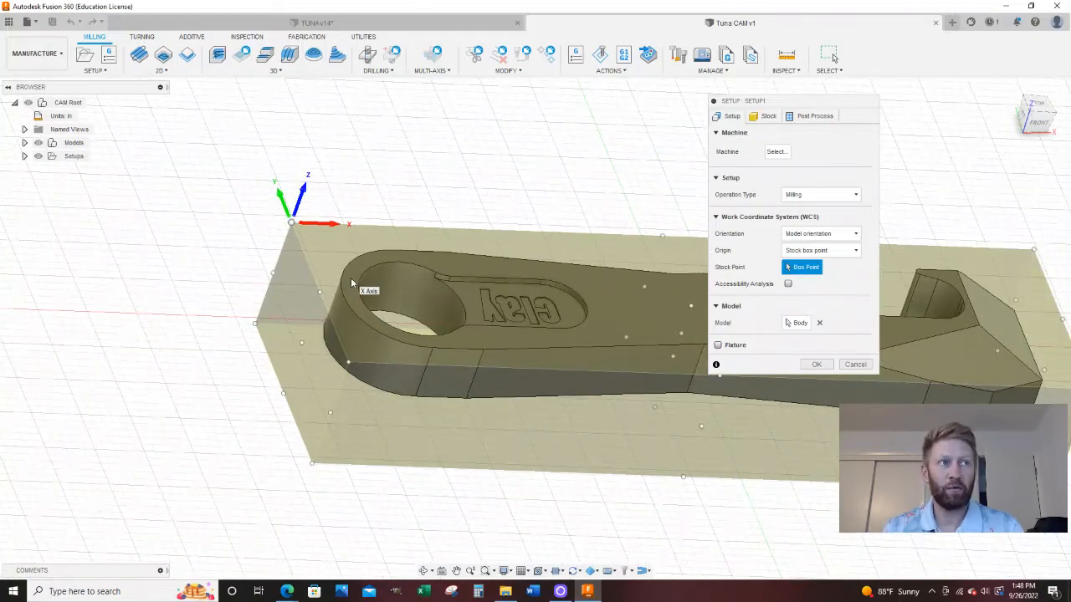
Check the origin's axis directions against the stock box from several sides of the bottle opener and accept the milling setup.
shift+middle_drag(385, 252, 385, 294)
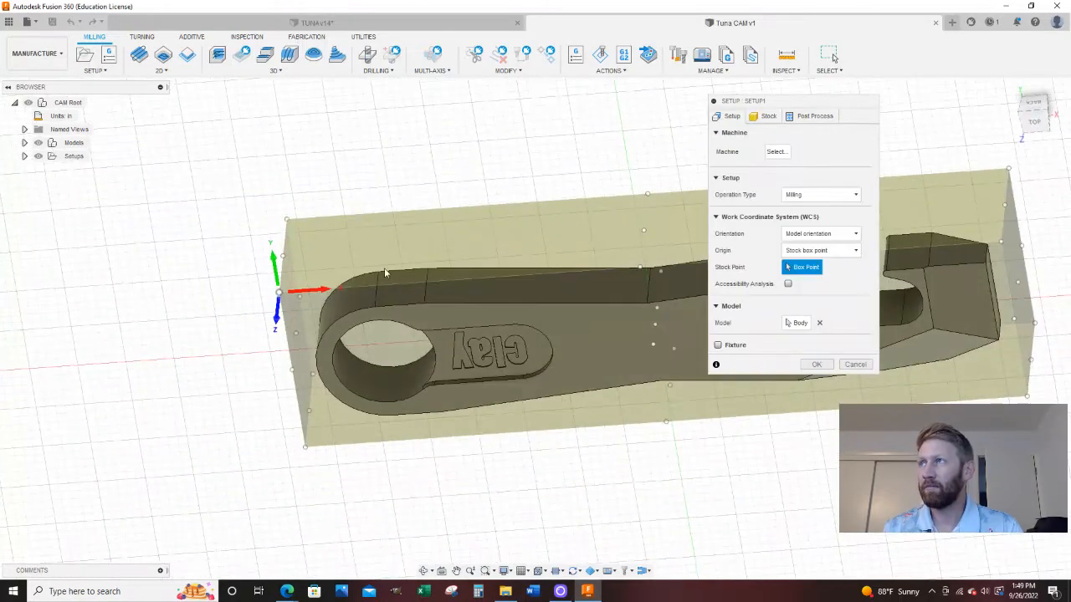
shift+middle_drag(381, 251, 423, 251)
click(1042, 117)
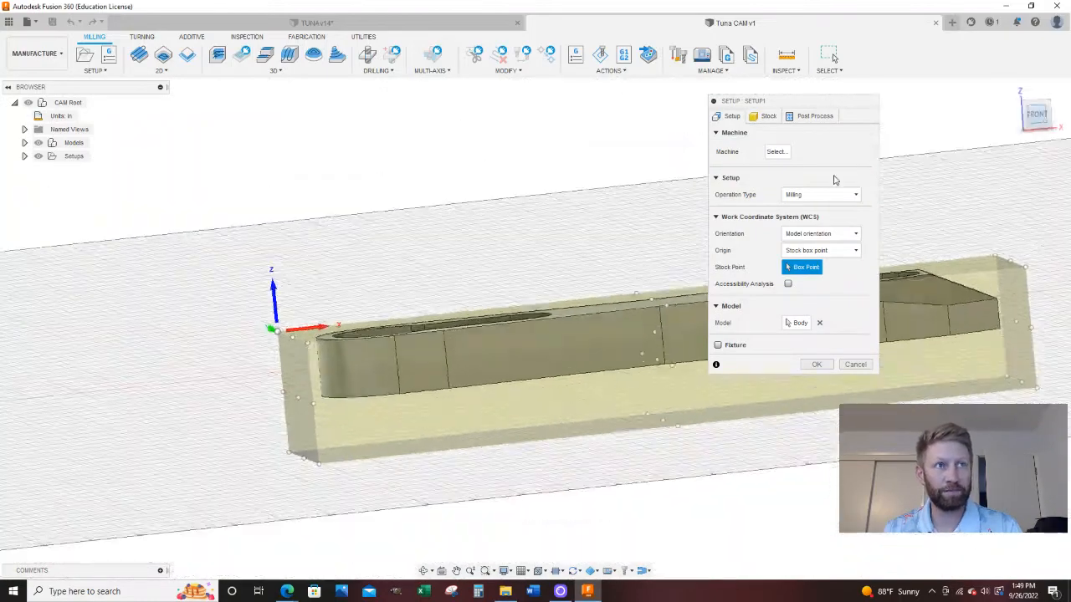
scroll(210, 329, up, 3)
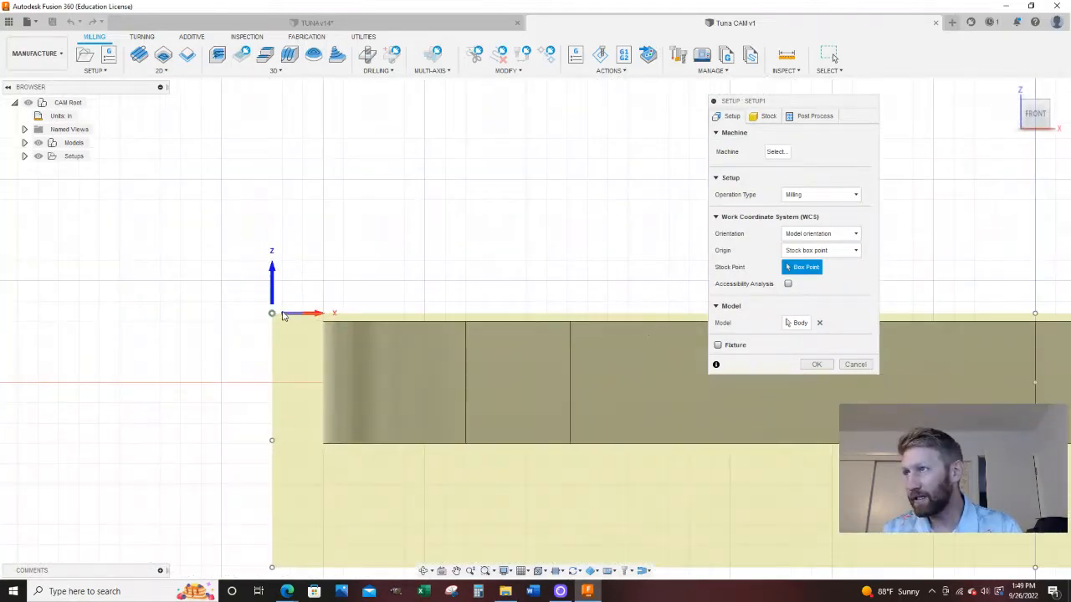
shift+middle_drag(283, 313, 261, 400)
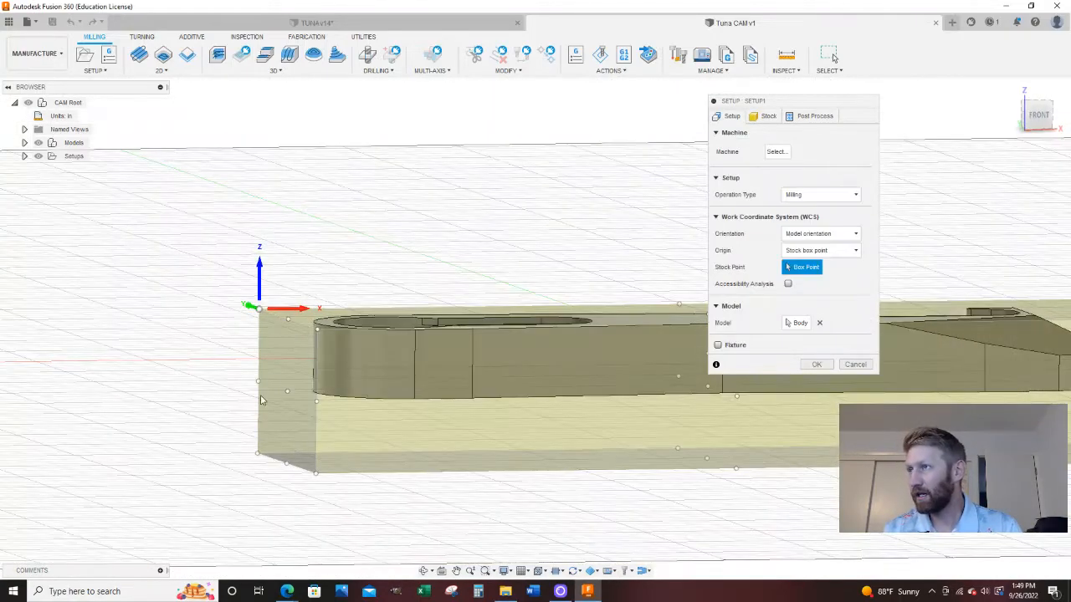
shift+middle_drag(289, 350, 233, 455)
scroll(212, 378, down, 4)
shift+middle_drag(213, 377, 528, 385)
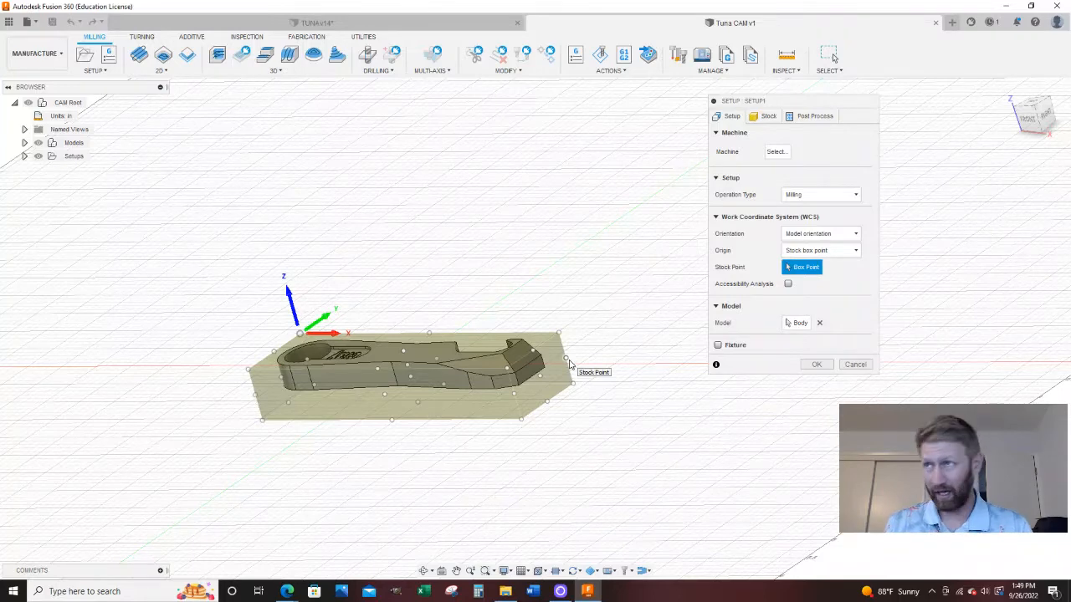
shift+middle_drag(473, 404, 475, 329)
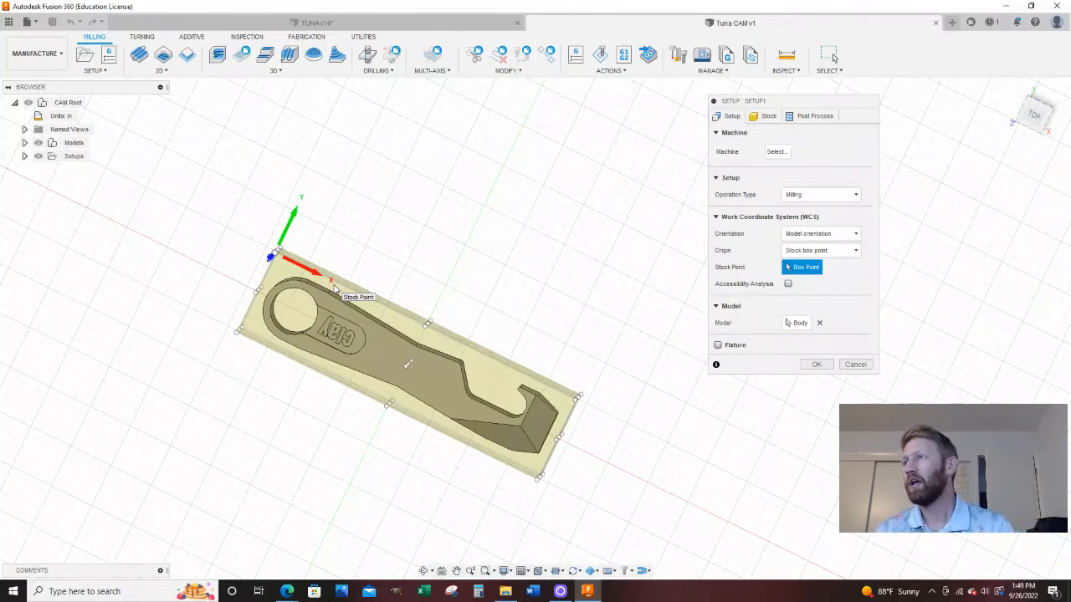
mouse_move(495, 253)
shift+middle_down()
mouse_move(477, 276)
mouse_move(479, 243)
shift+middle_up()
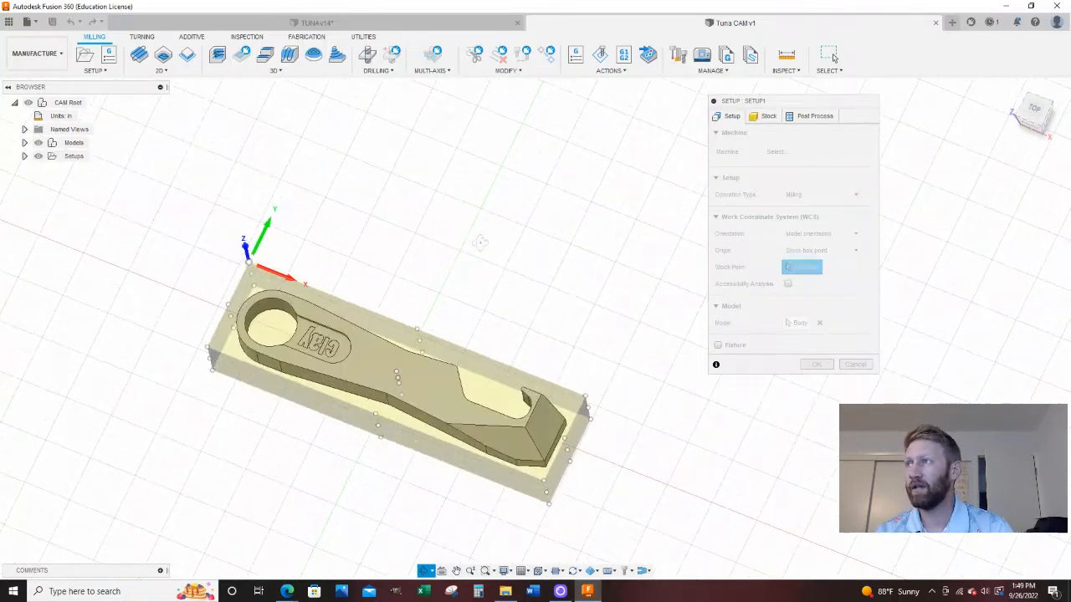
click(817, 365)
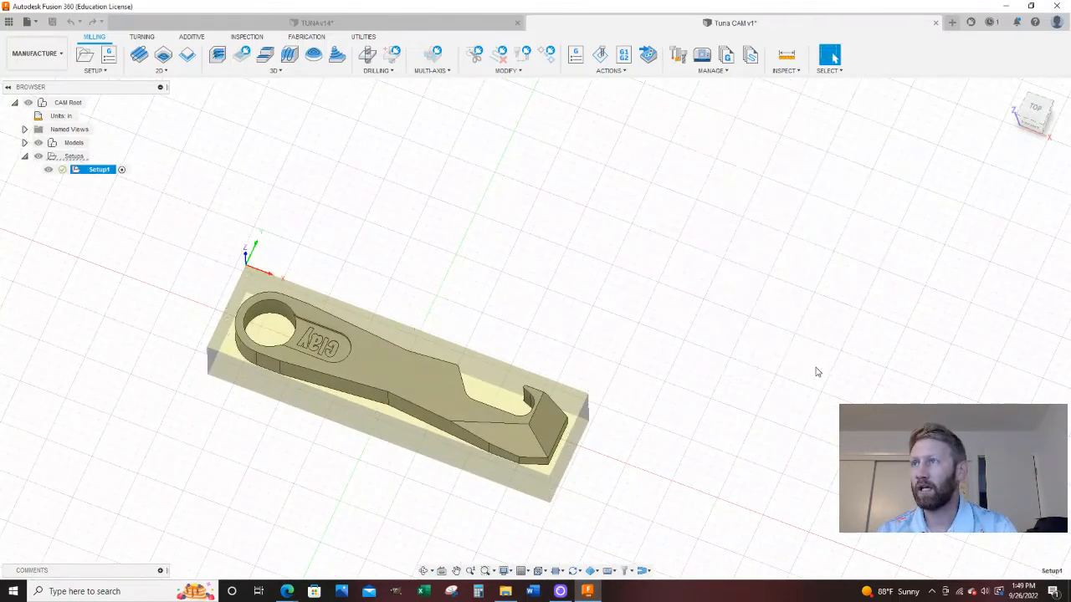
scroll(875, 214, down, 4)
scroll(606, 364, up, 1)
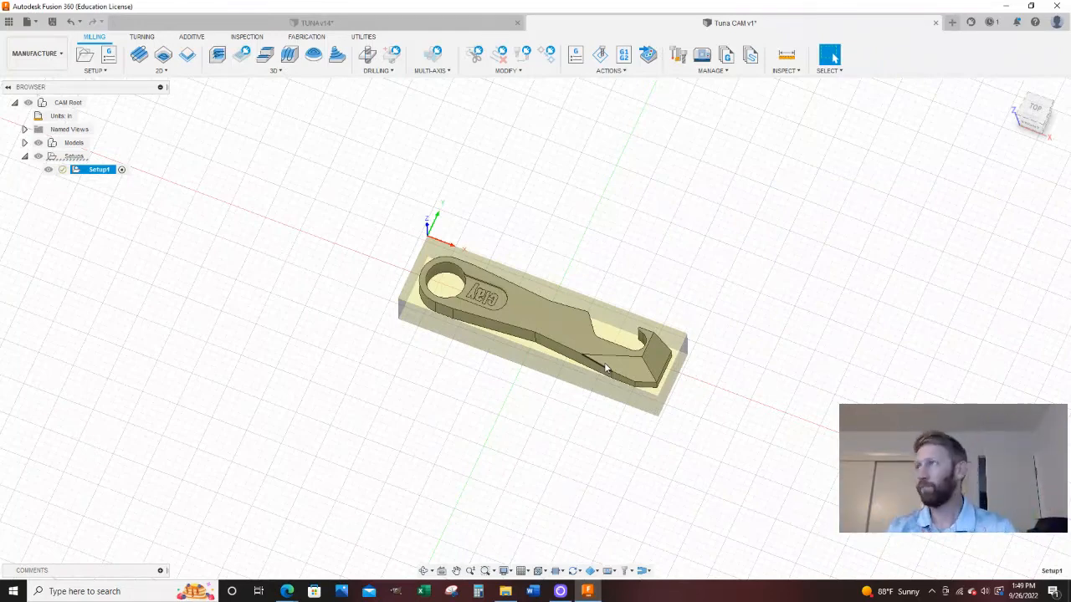
scroll(278, 311, down, 1)
scroll(559, 386, up, 1)
scroll(560, 392, up, 1)
shift+middle_drag(560, 391, 580, 353)
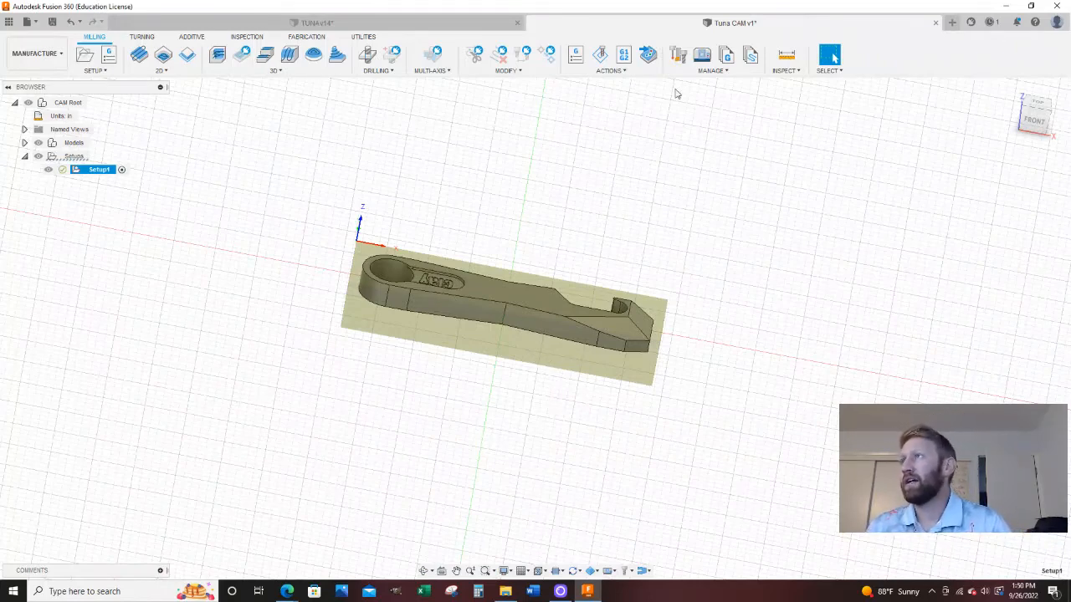
Create a 2D Face operation using tool 1, the 2.48 in face mill, from the CLAY_Mini Mill_Aluminum cloud library.
click(155, 76)
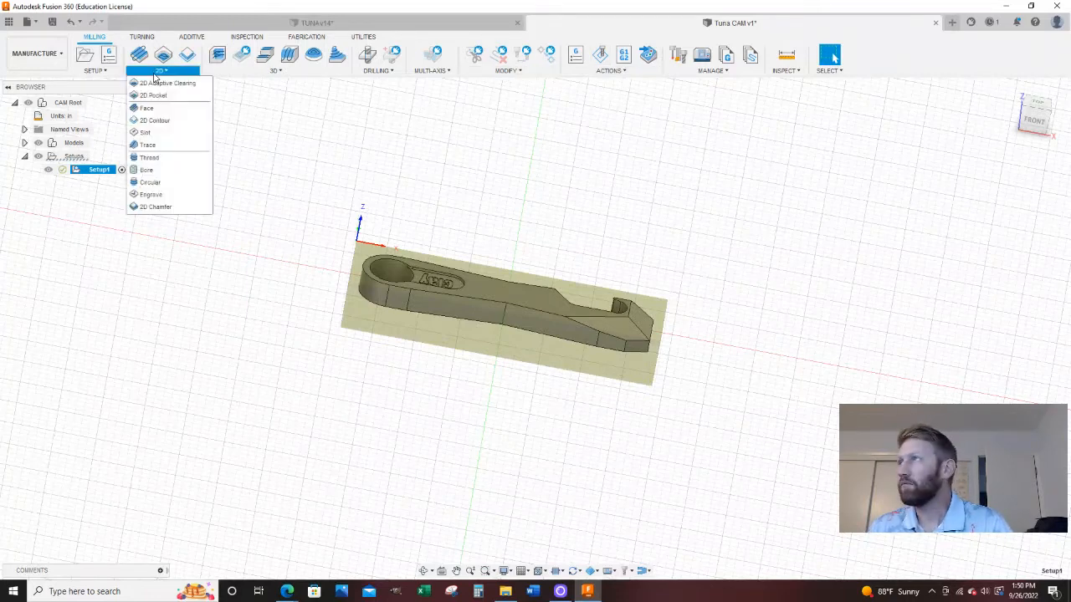
click(147, 108)
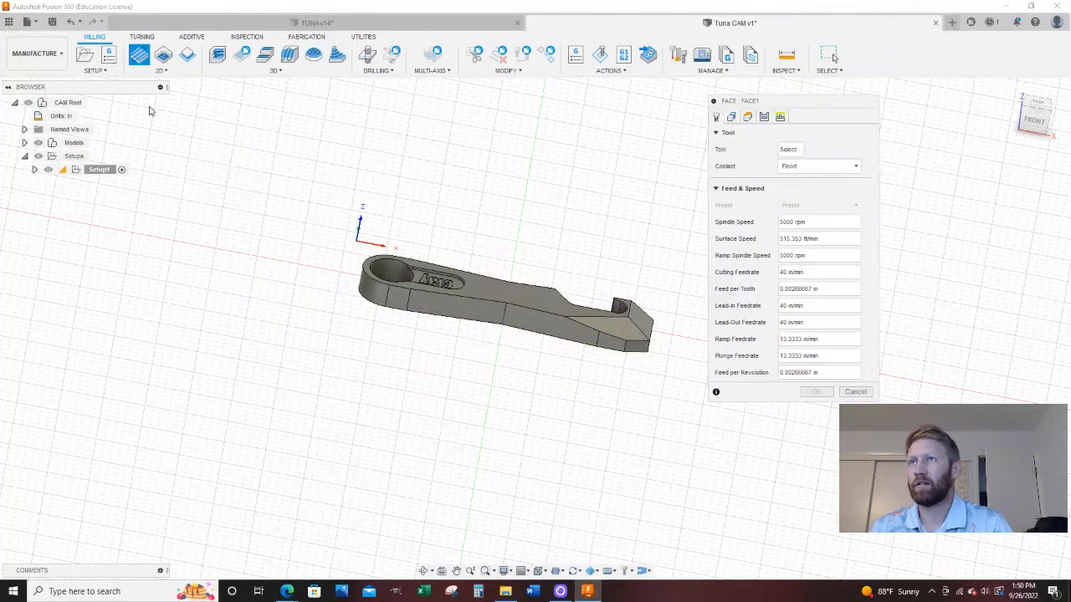
click(789, 151)
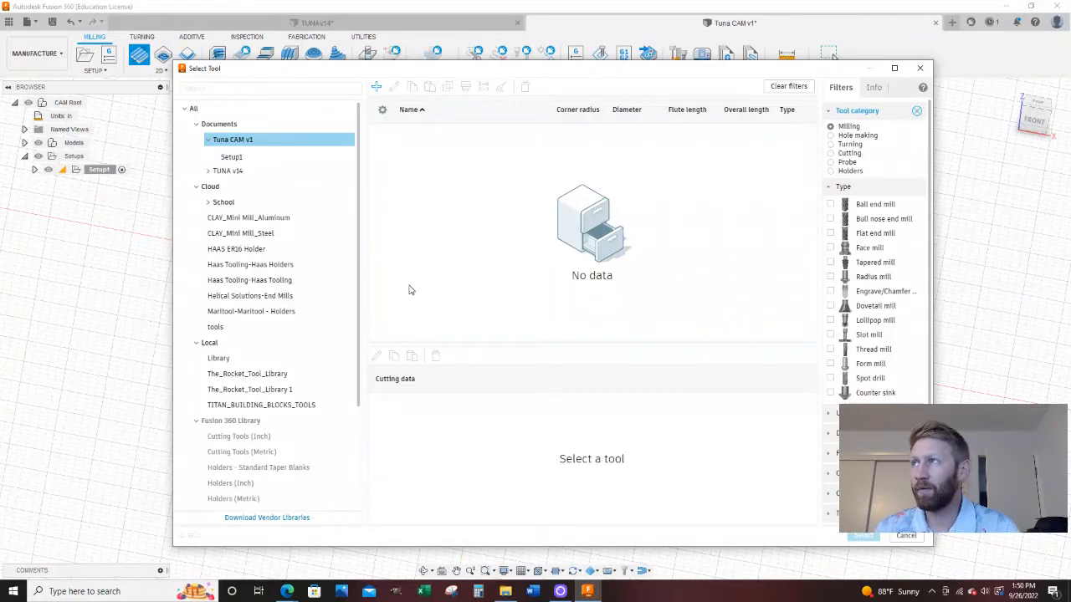
click(268, 219)
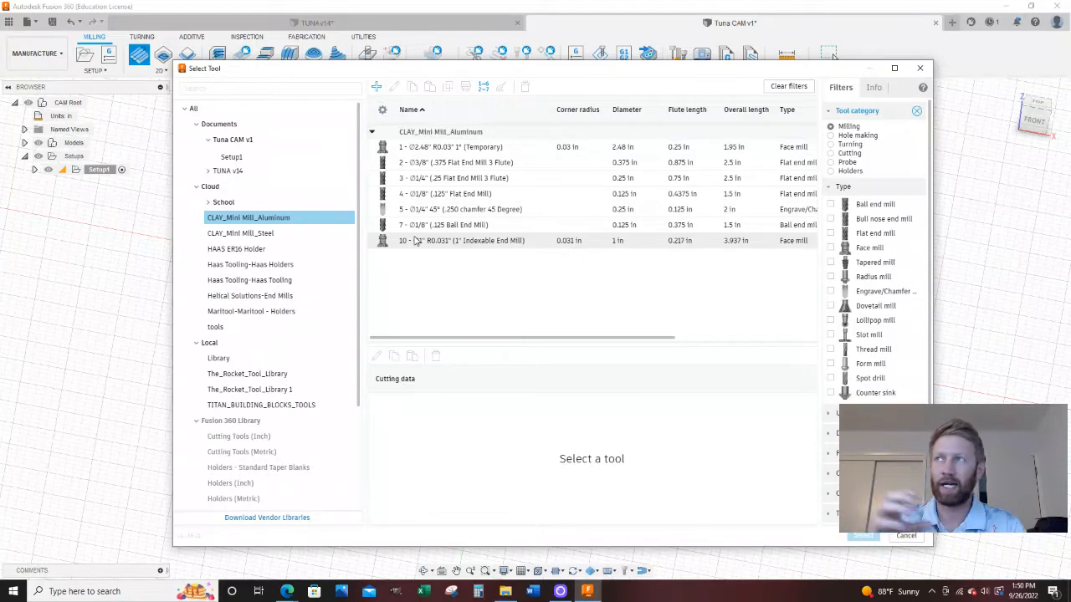
click(411, 149)
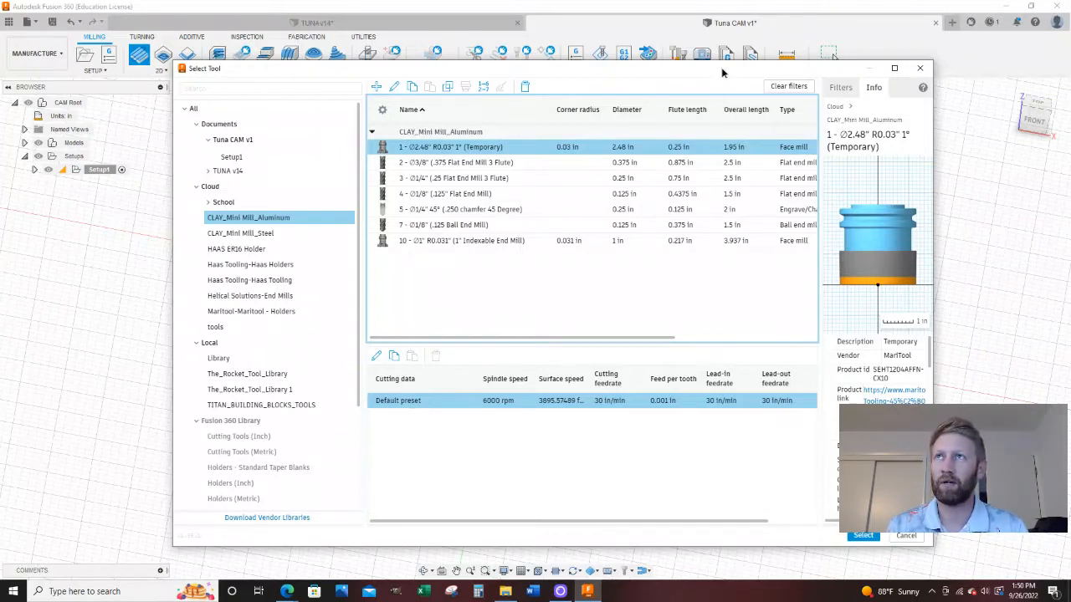
drag(724, 73, 701, 73)
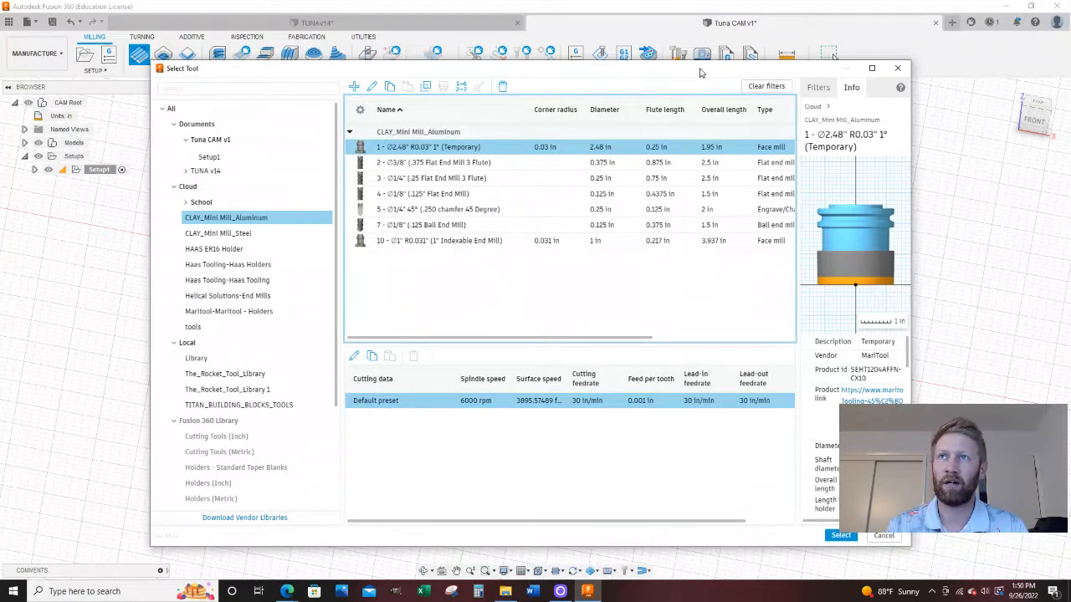
click(403, 164)
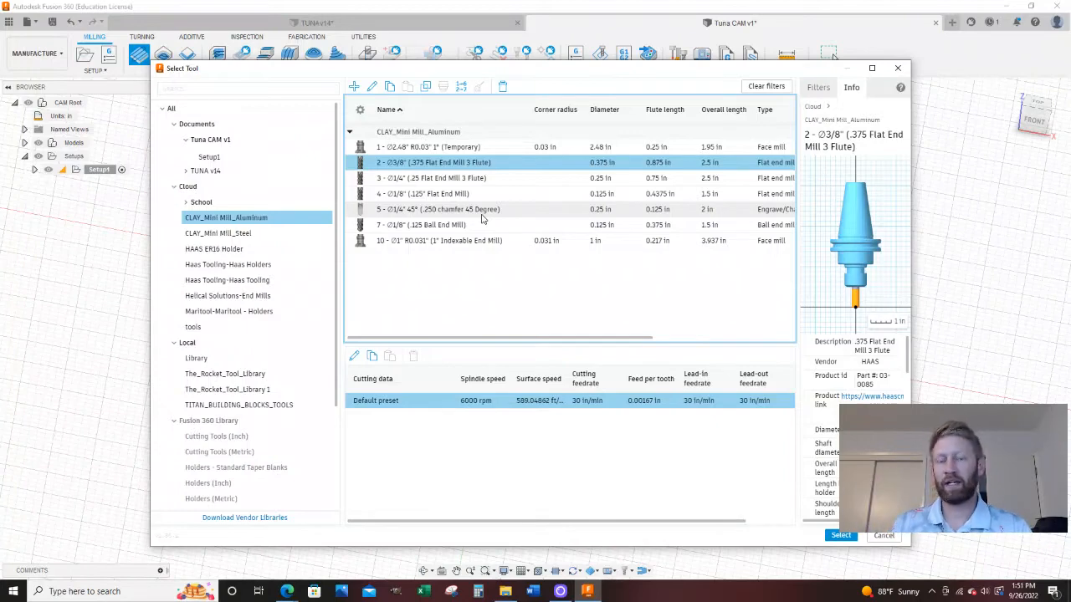
click(424, 149)
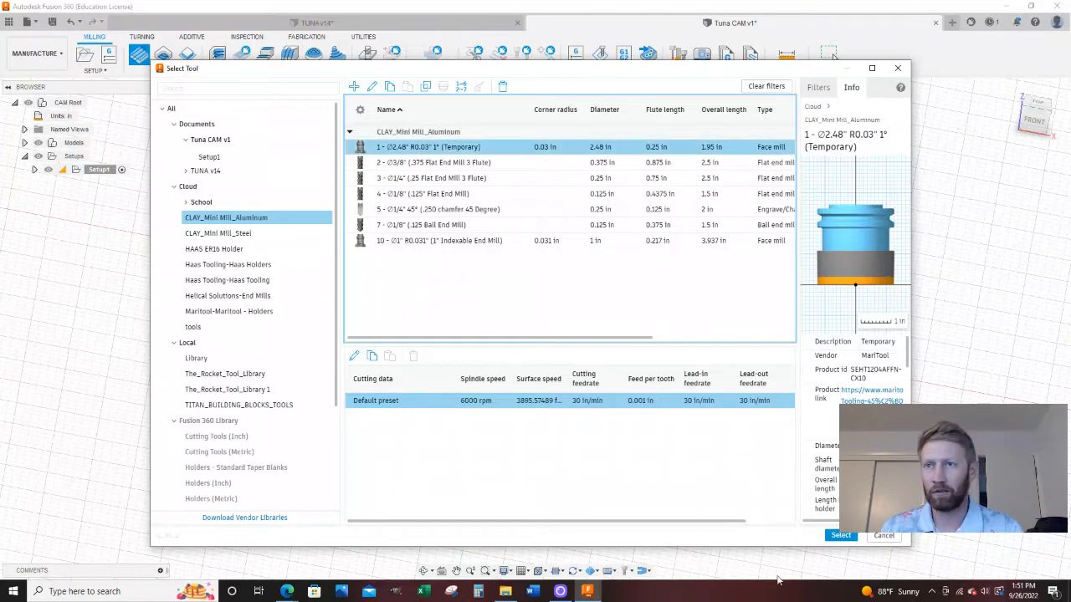
click(839, 536)
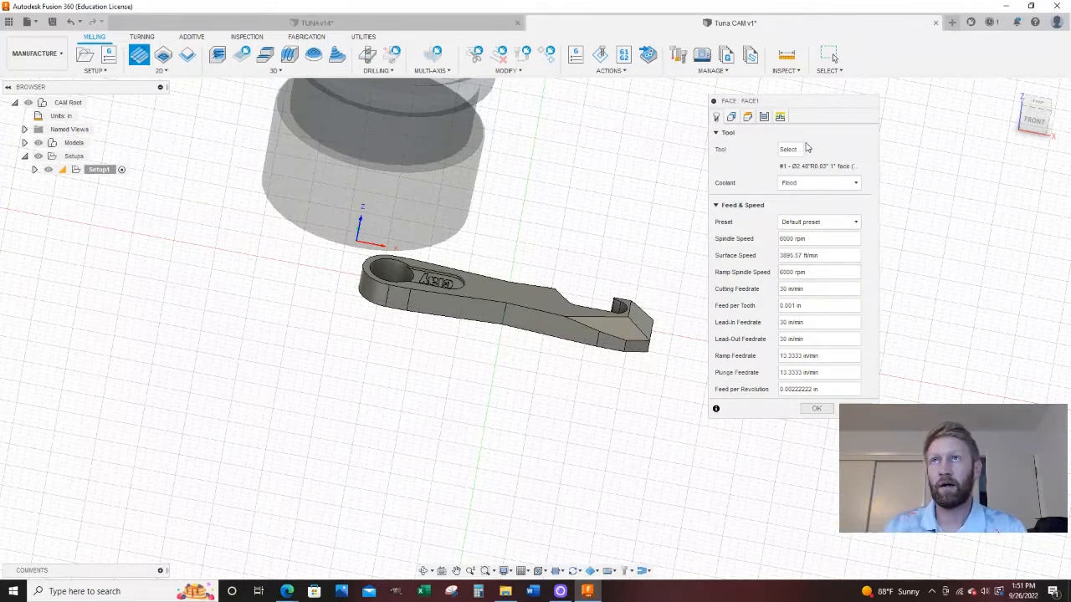
Review the Face operation's feeds and speeds, especially the feed per tooth, and its stock contour around the bottle opener.
drag(807, 102, 778, 101)
drag(786, 304, 762, 305)
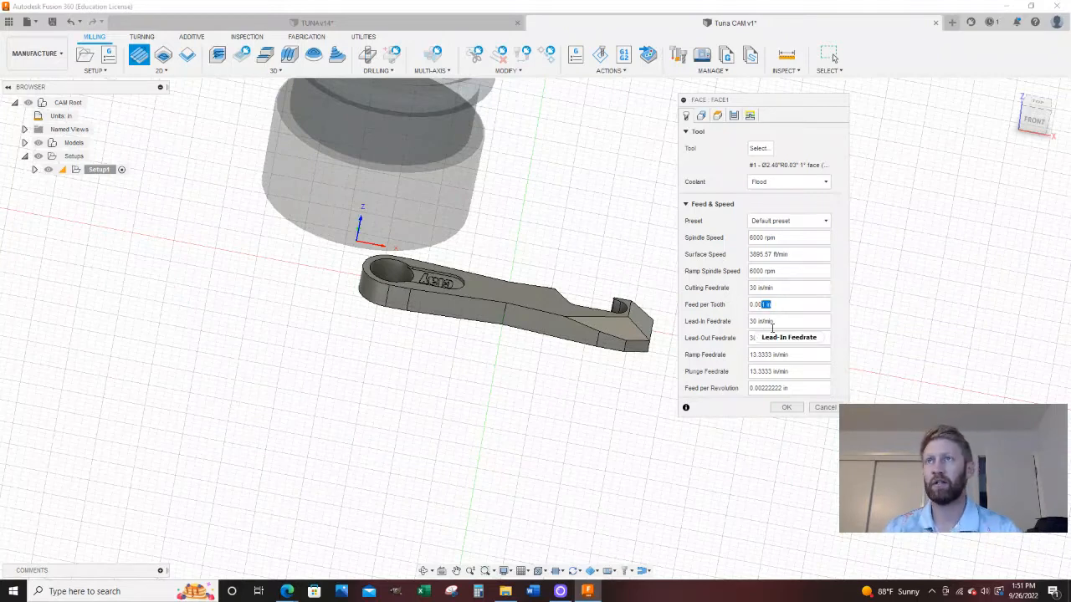
mouse_move(772, 327)
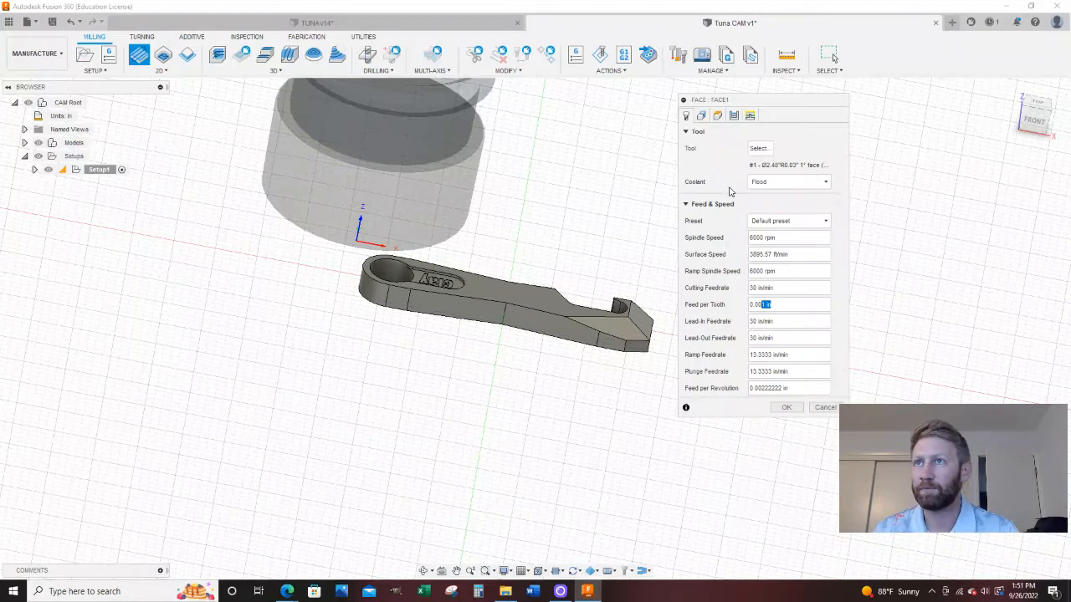
click(701, 116)
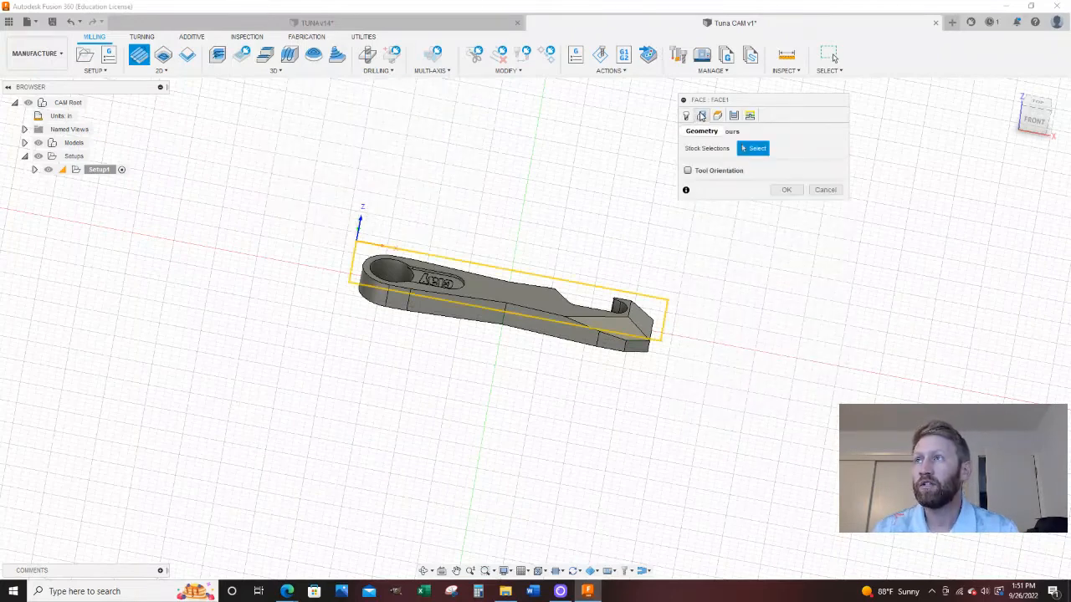
mouse_move(526, 215)
shift+middle_down()
mouse_move(527, 230)
mouse_move(524, 220)
shift+middle_up()
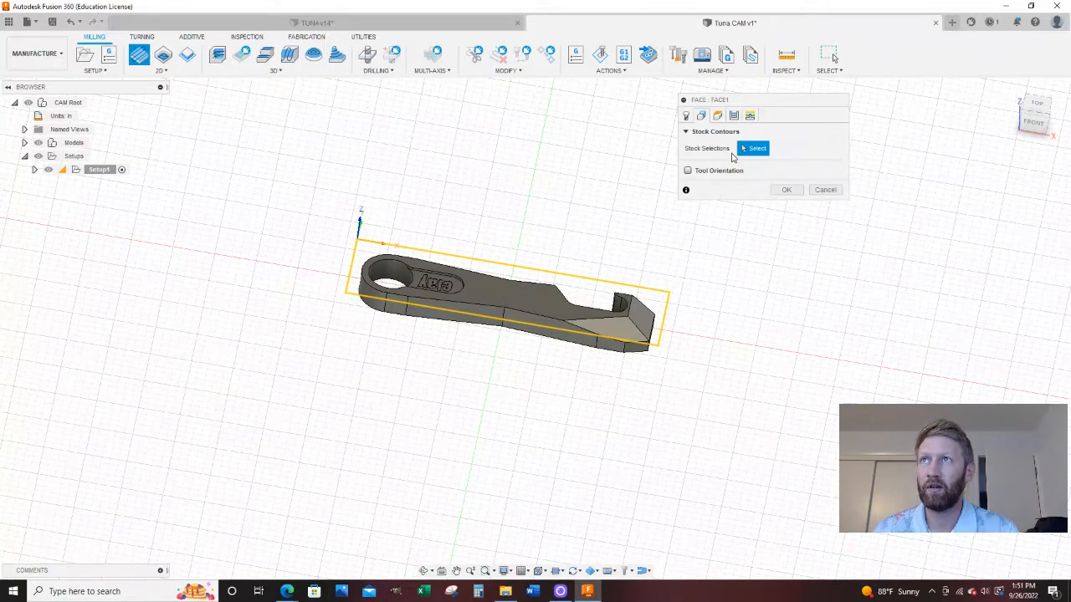
Examine the Face operation's clearance, retract, feed, top and bottom heights, comparing the top and bottom planes against the model from the front.
click(717, 115)
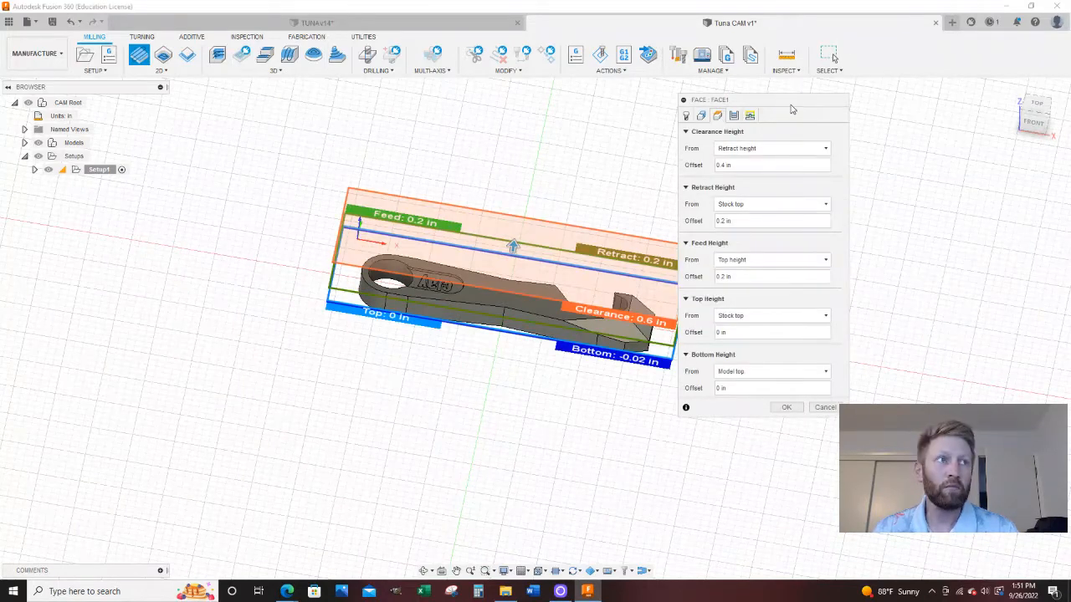
drag(787, 108, 751, 102)
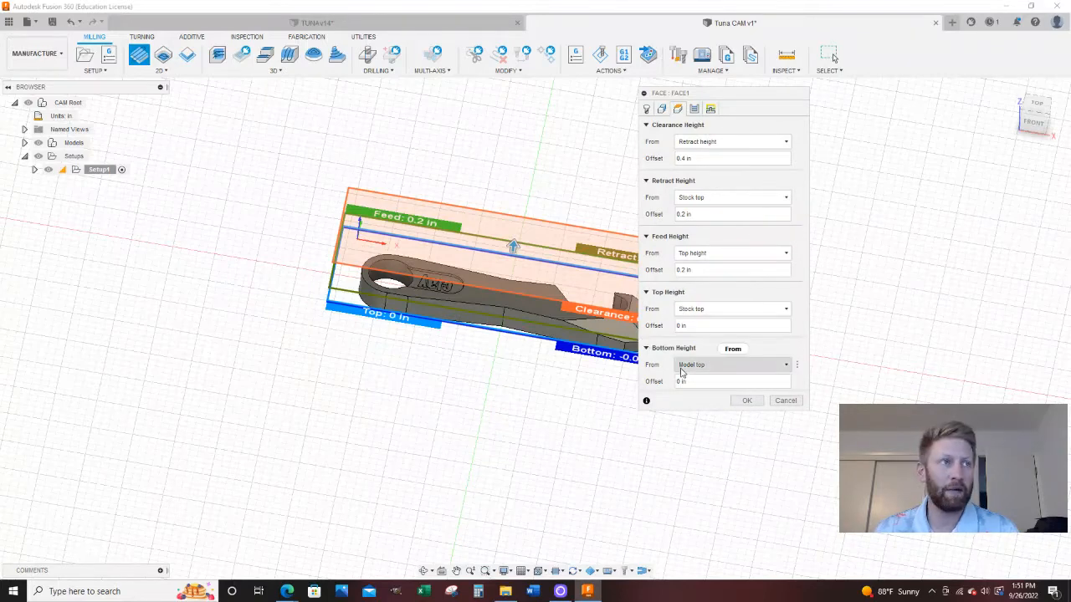
scroll(435, 318, down, 1)
scroll(423, 306, down, 4)
scroll(444, 300, up, 3)
shift+middle_drag(514, 331, 517, 291)
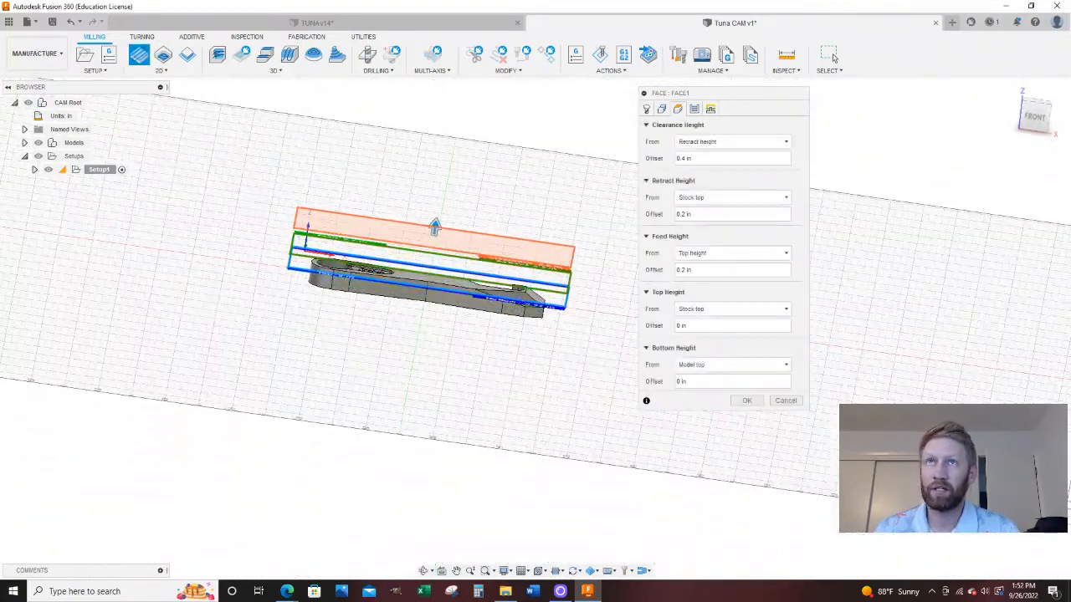
click(1036, 117)
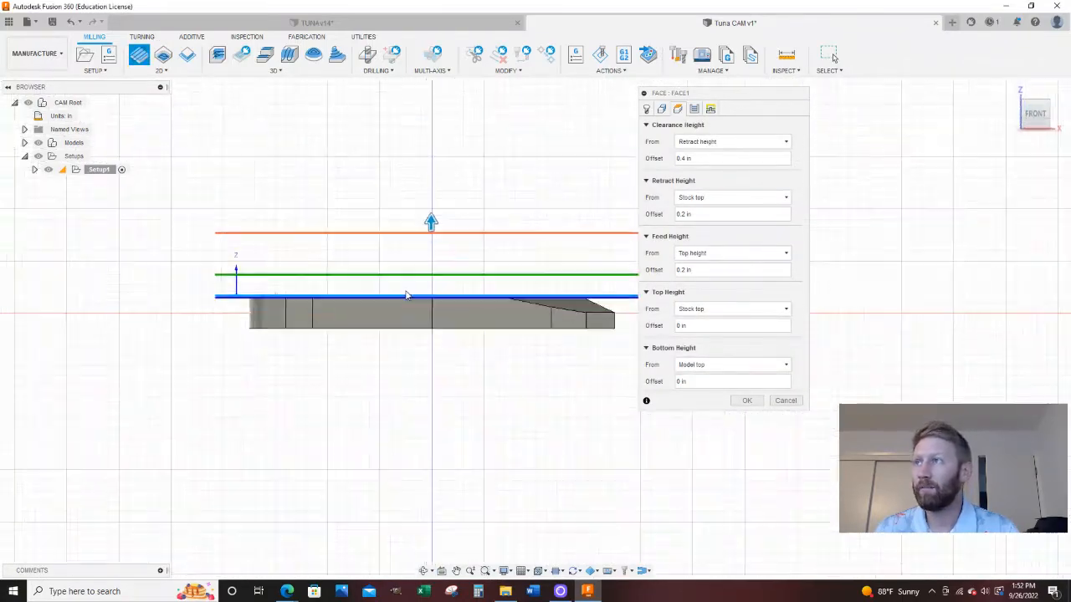
scroll(416, 308, up, 4)
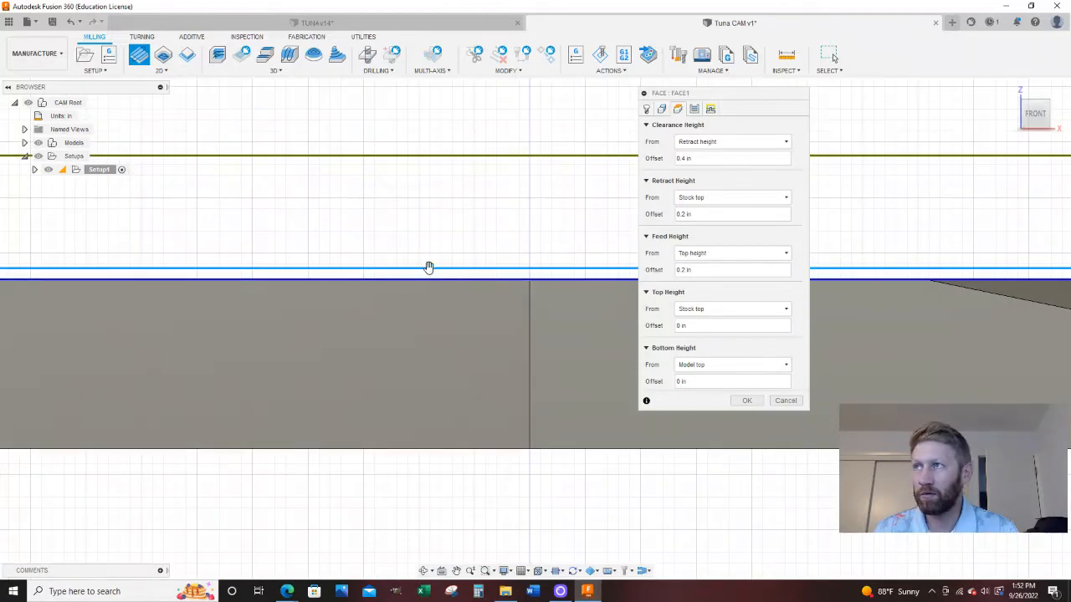
scroll(438, 266, up, 1)
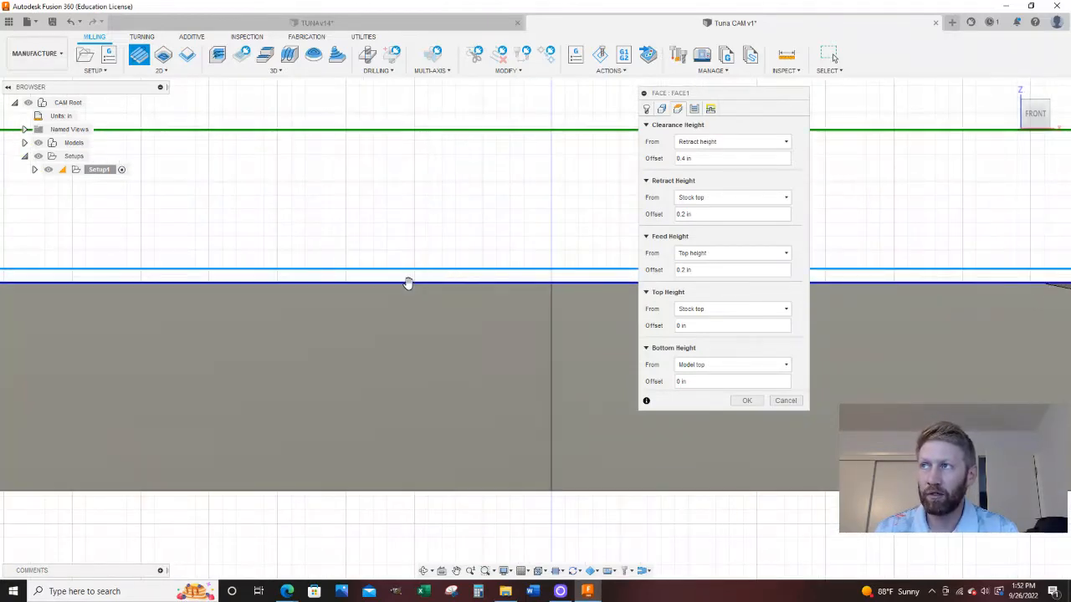
scroll(407, 283, down, 5)
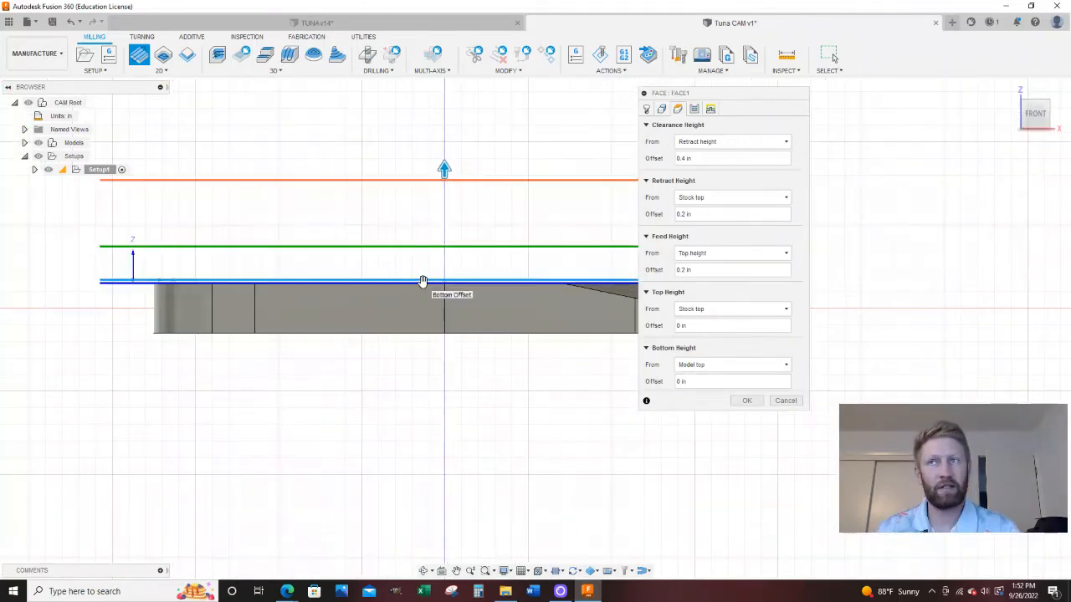
shift+middle_drag(423, 295, 410, 351)
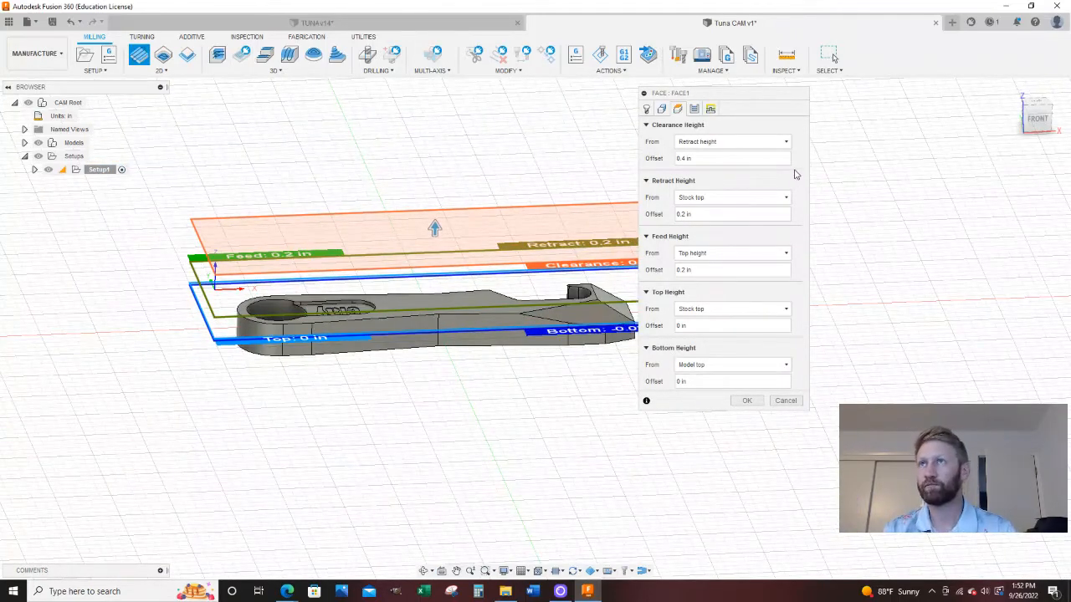
Check the Face operation's pass extension against half the cutter diameter by calculating 2.48 / 2 in Calculator.
click(693, 110)
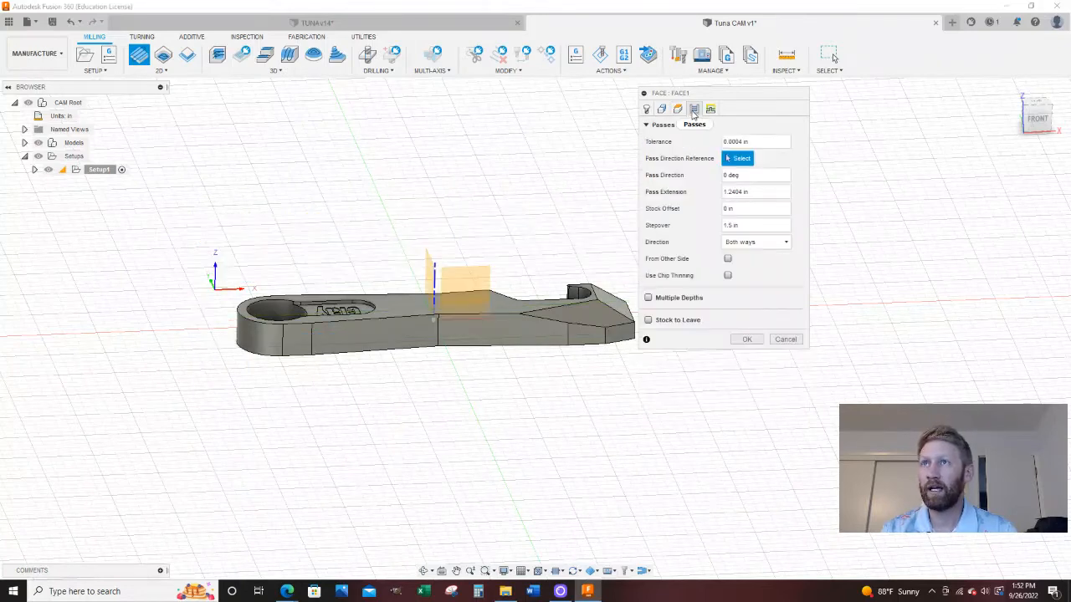
drag(763, 192, 725, 191)
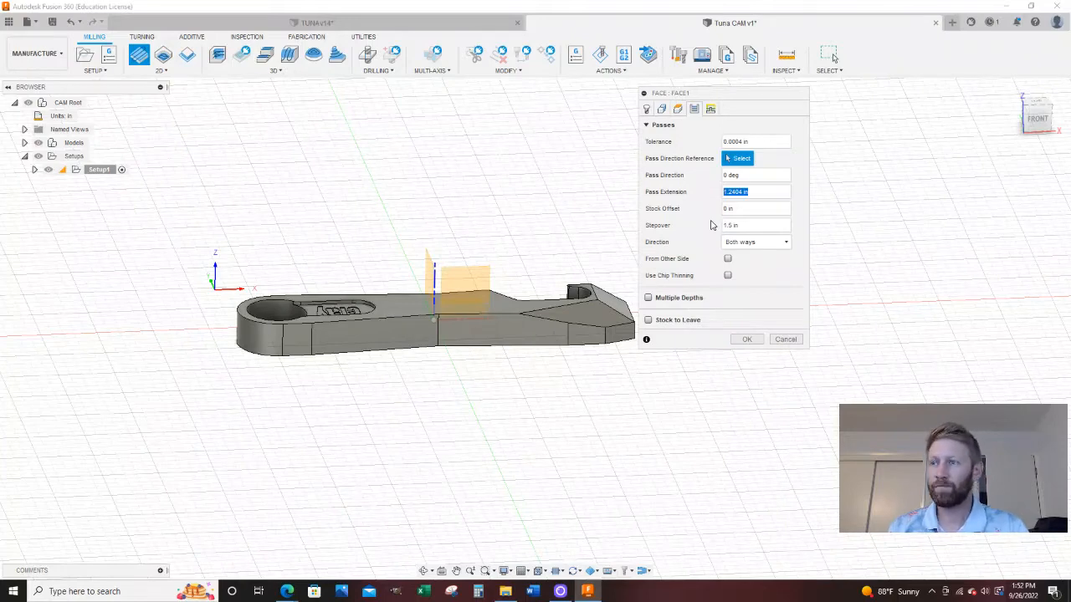
click(479, 591)
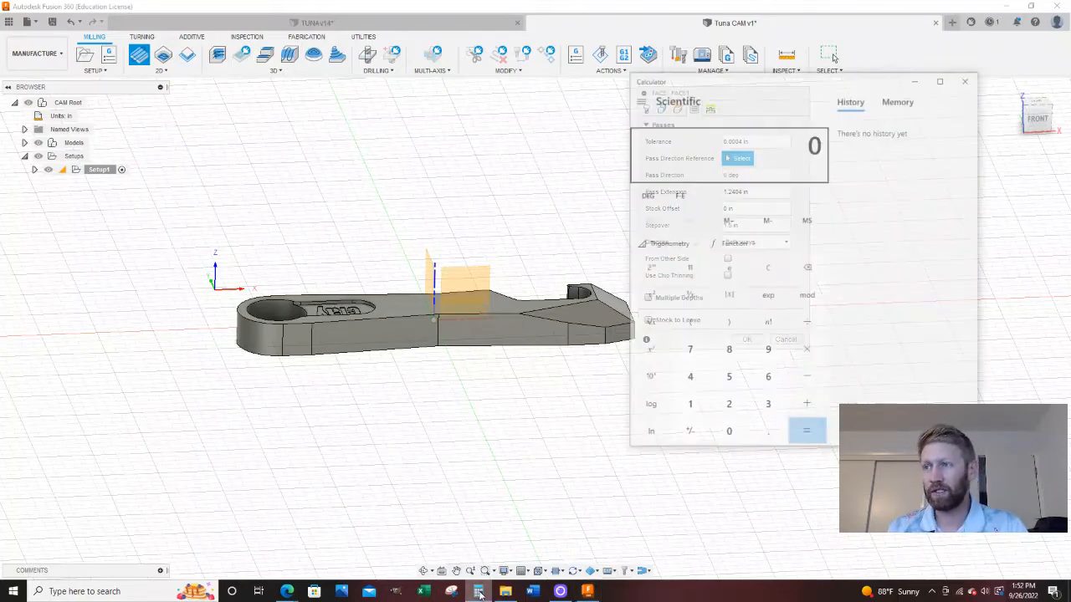
text(2.48)
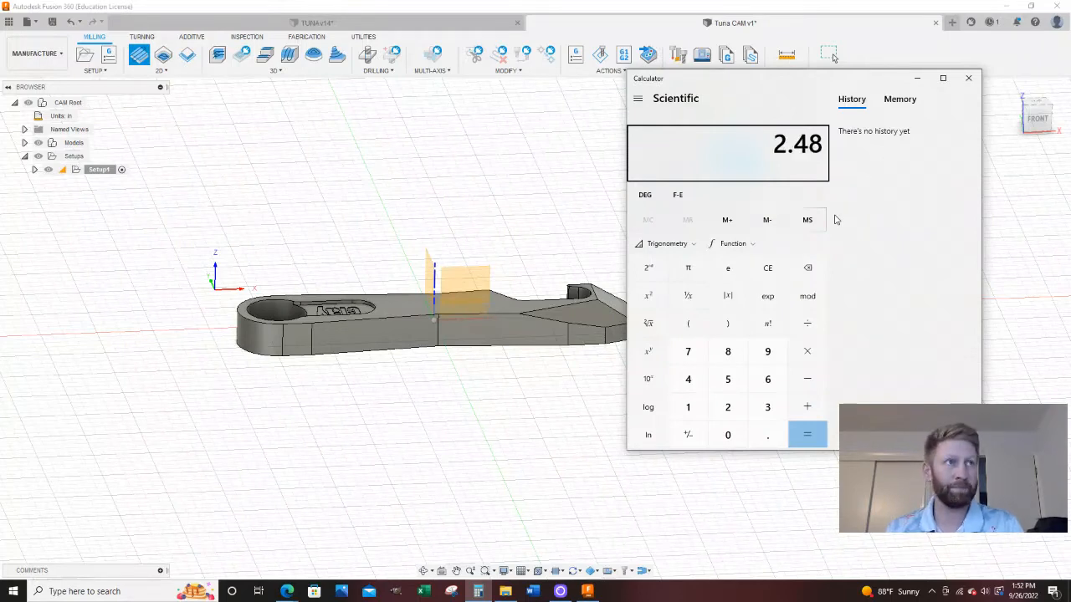
text(/2)
key(Return)
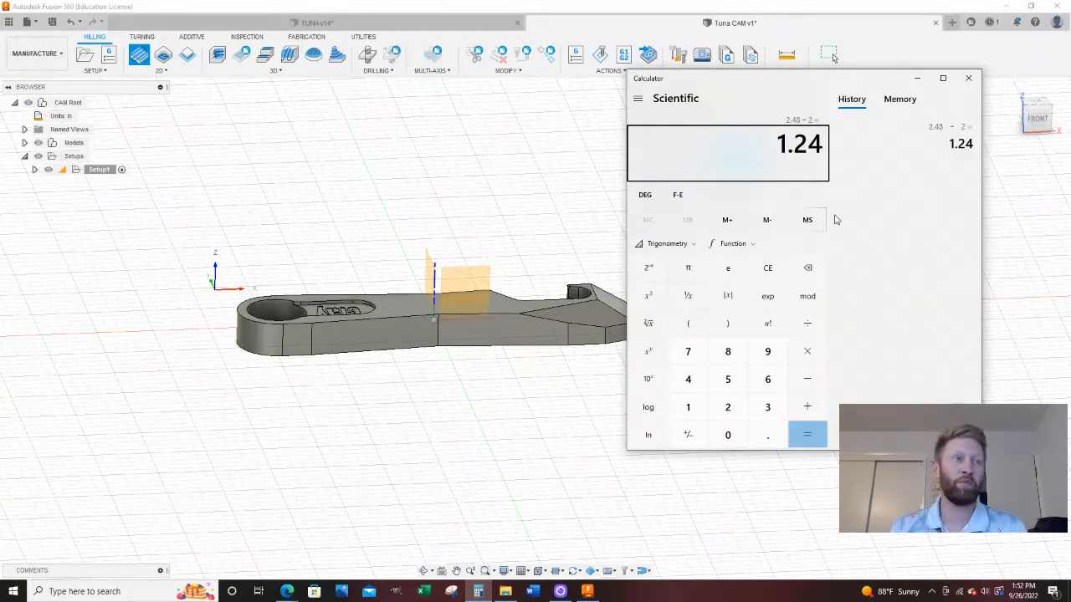
click(917, 78)
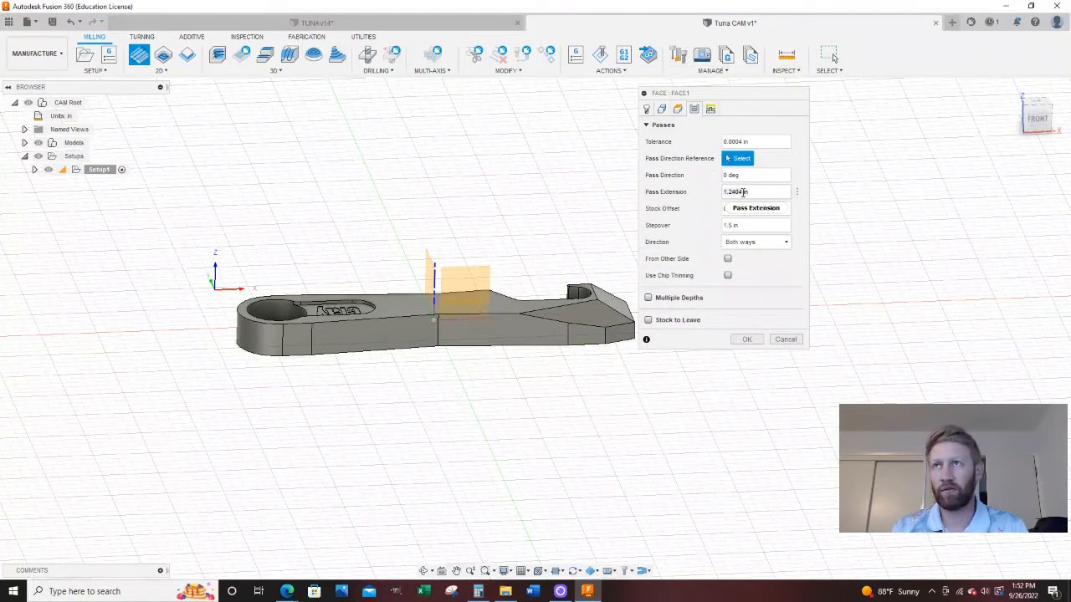
Set the Face operation's pass extension to 1.3 in, review its linking settings and accept it to generate the toolpath.
click(740, 191)
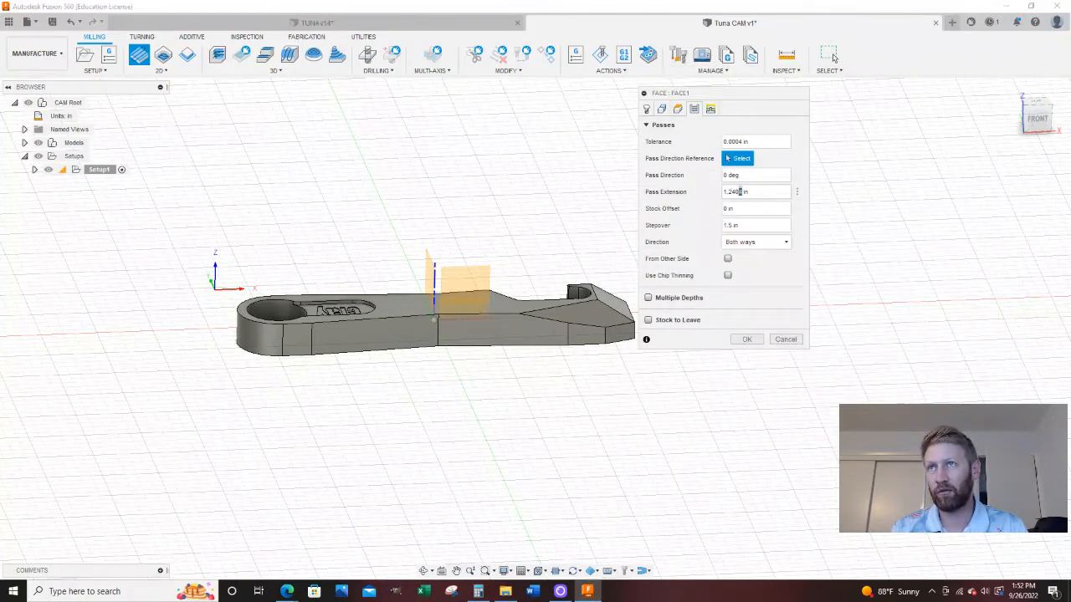
text(5)
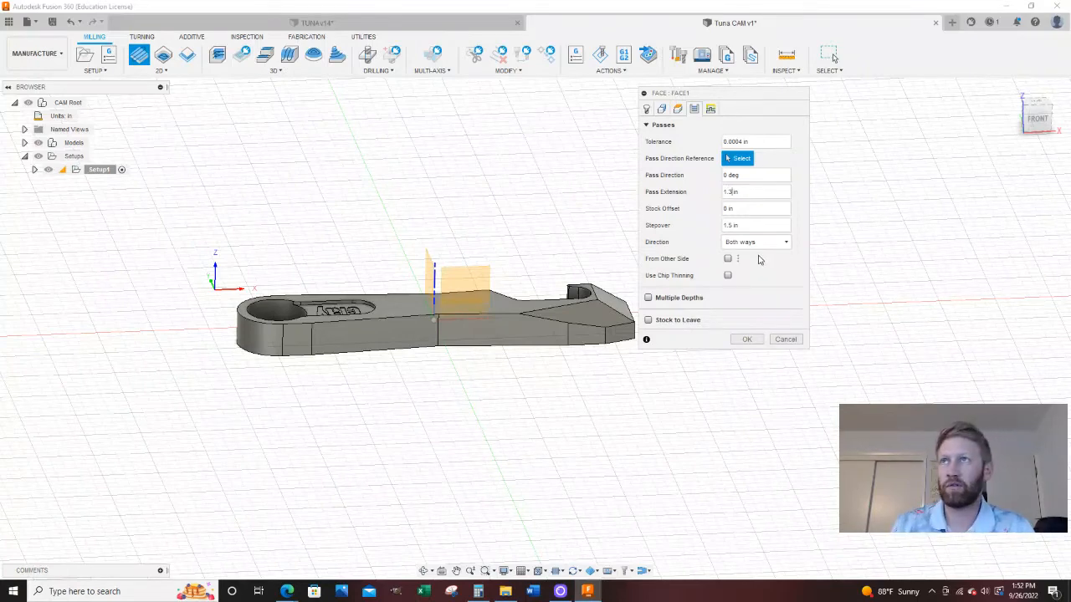
click(710, 108)
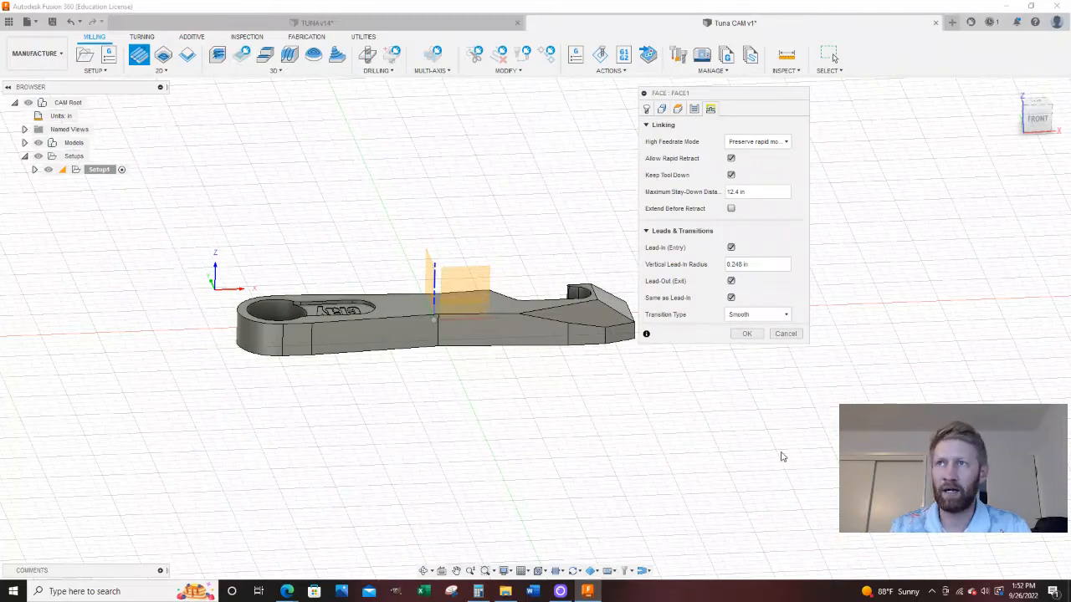
click(746, 334)
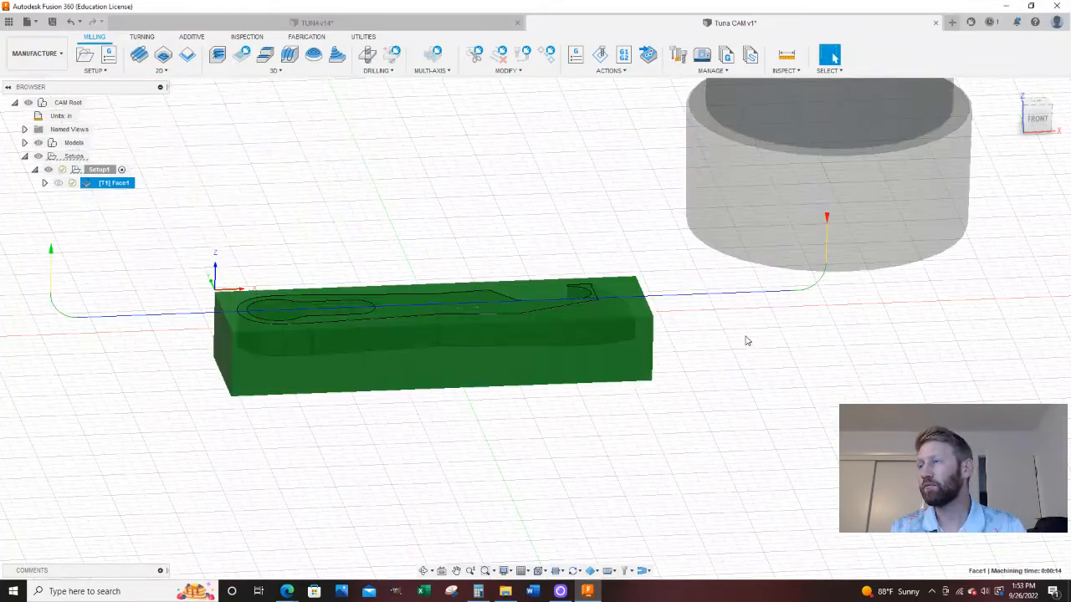
Examine the Face toolpath's entry, exit and extension beyond the stock, together with the face mill, from the front.
scroll(796, 195, down, 5)
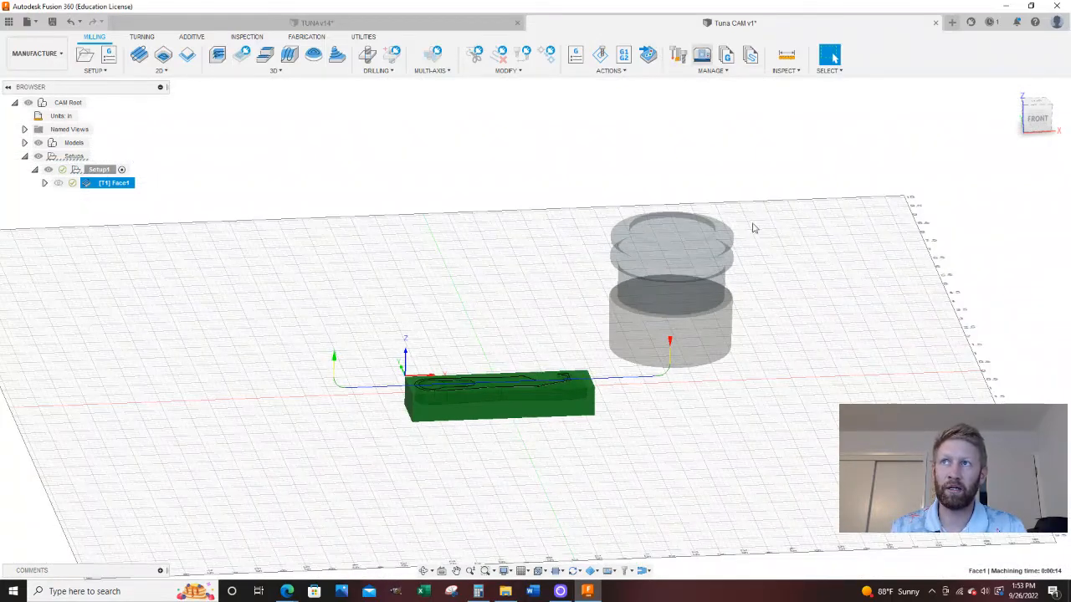
scroll(663, 391, up, 2)
shift+middle_drag(662, 391, 675, 376)
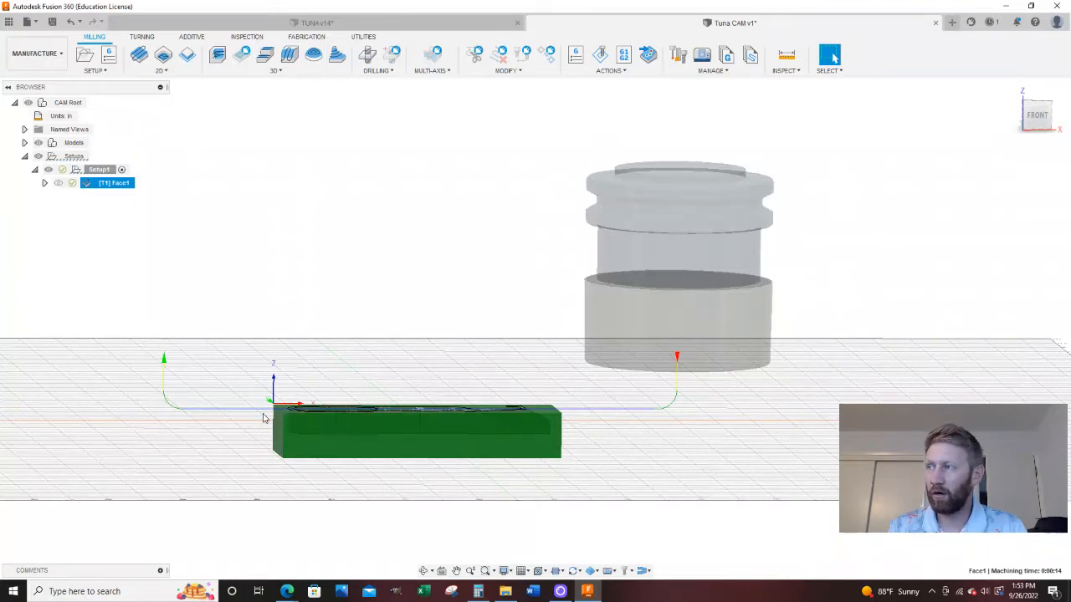
scroll(423, 227, down, 3)
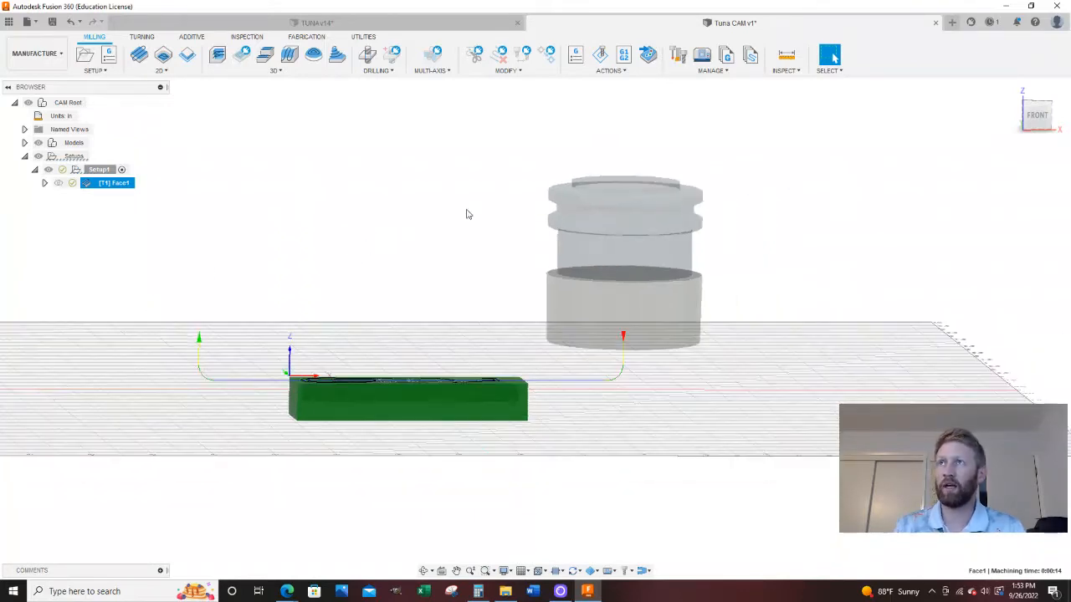
scroll(428, 288, up, 1)
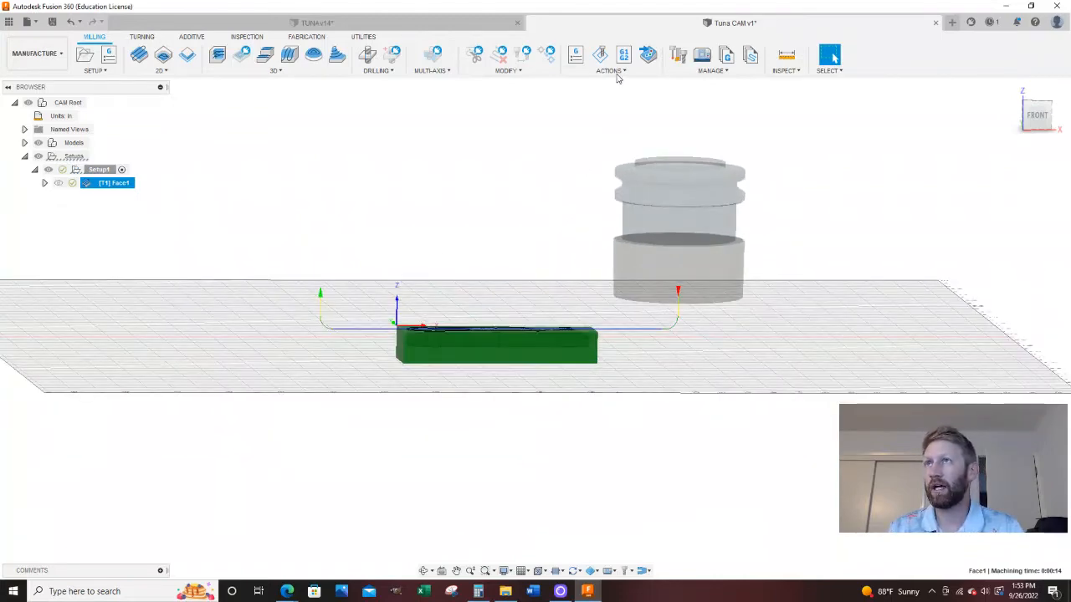
Simulate the Face operation to watch the face mill pass over the stock and exit the simulation.
click(615, 72)
click(596, 95)
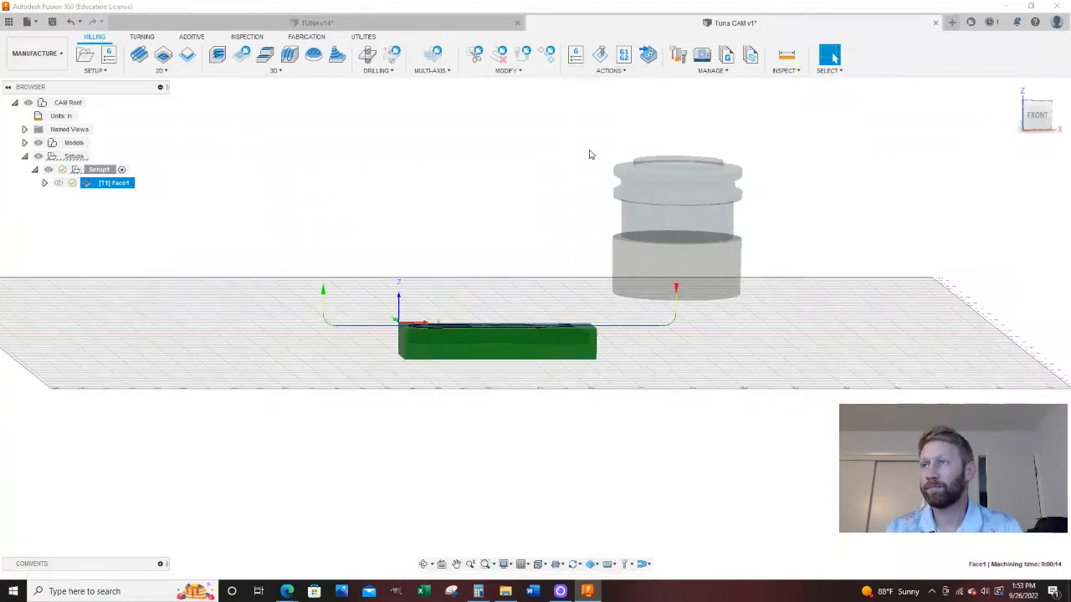
drag(1020, 155, 983, 142)
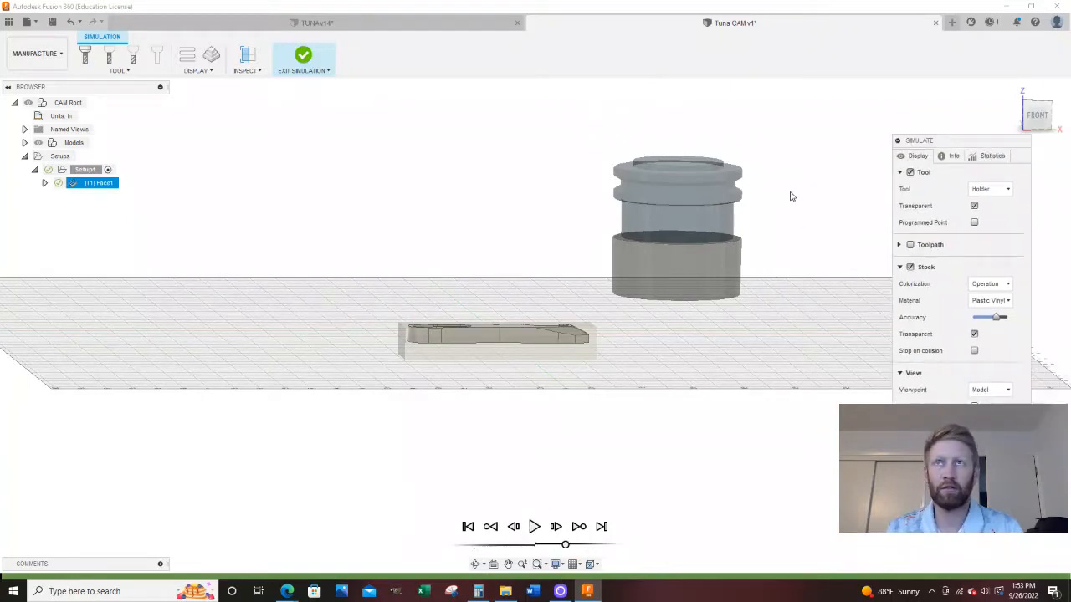
drag(1008, 140, 805, 71)
scroll(294, 349, down, 2)
scroll(586, 359, up, 5)
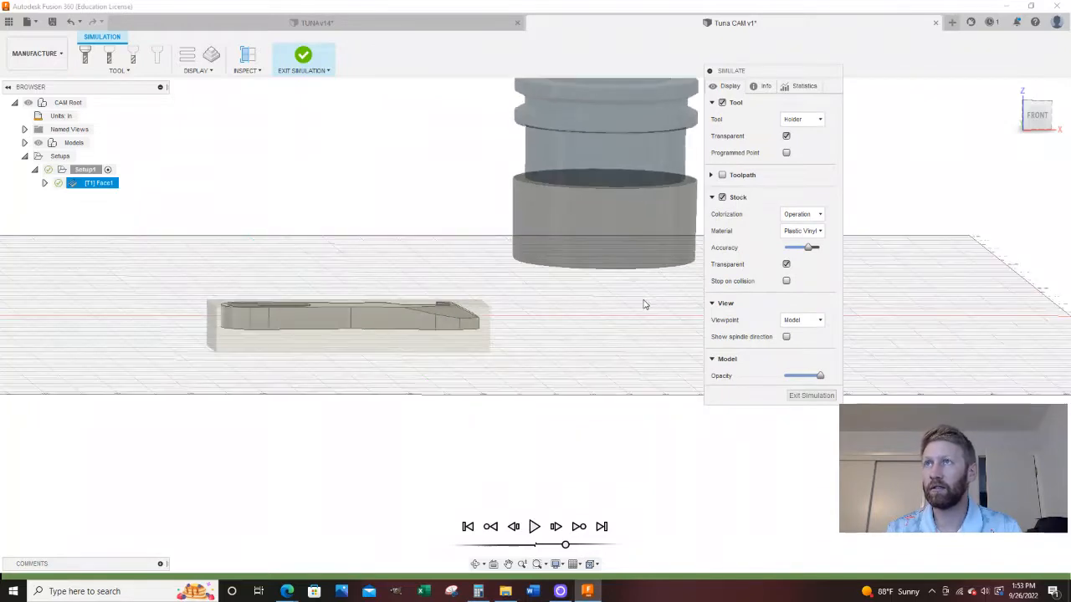
scroll(631, 429, down, 3)
scroll(607, 306, up, 3)
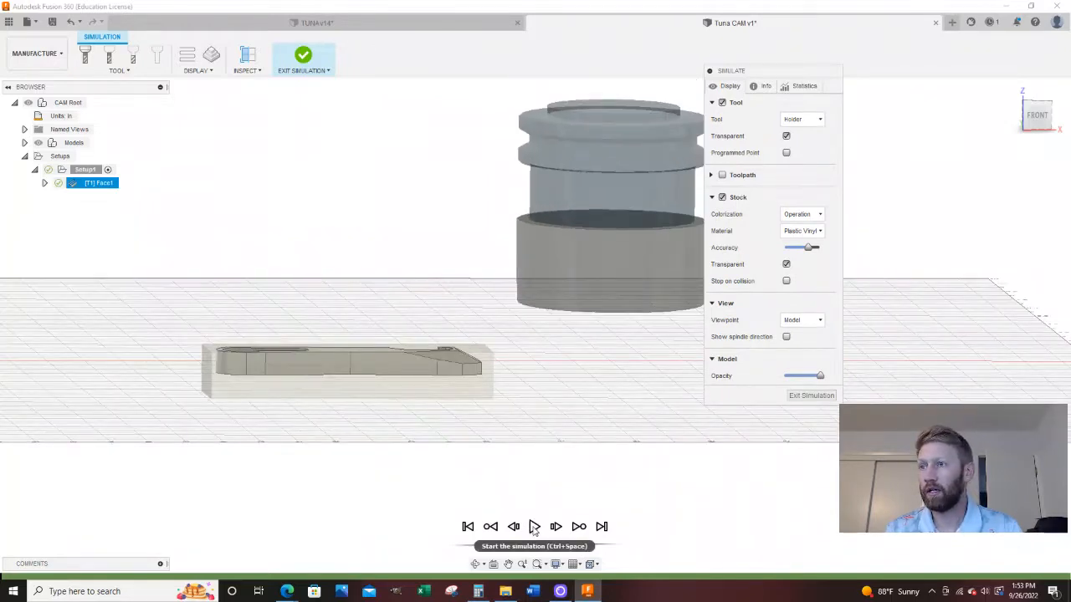
click(534, 528)
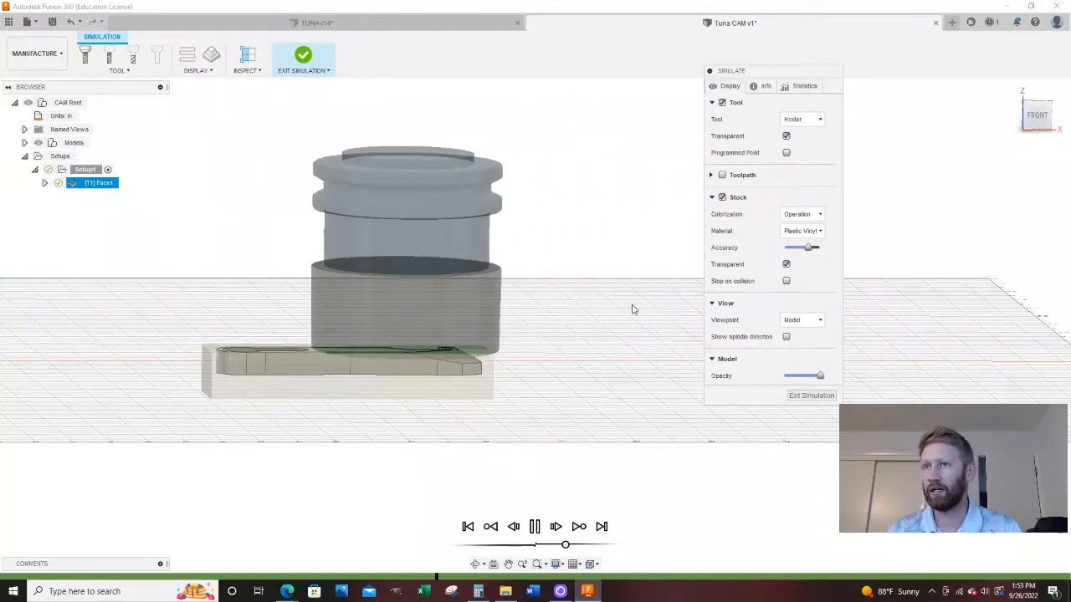
click(815, 397)
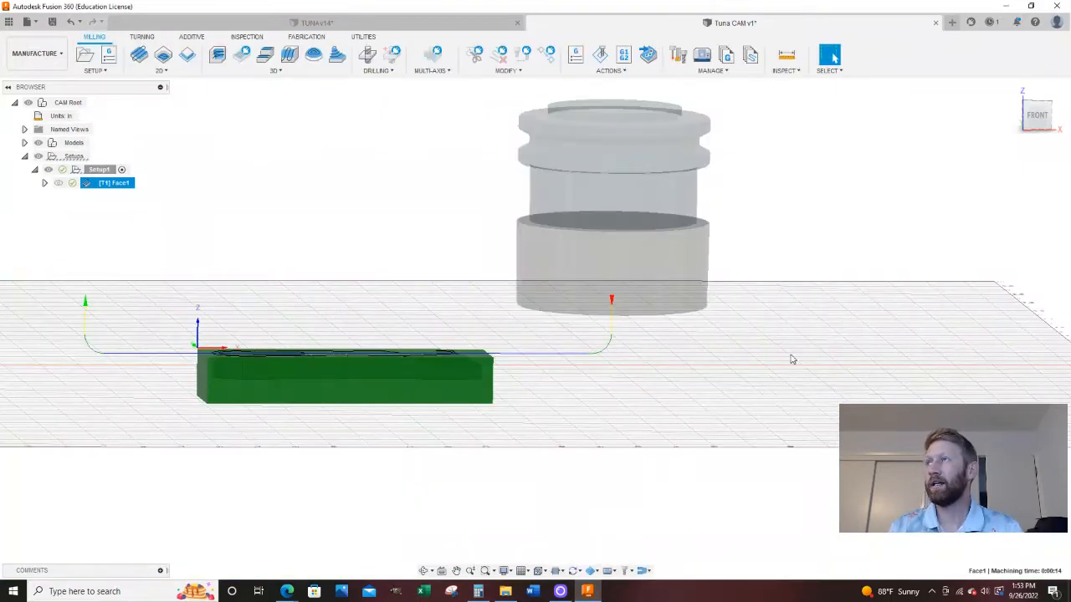
shift+middle_drag(407, 348, 408, 373)
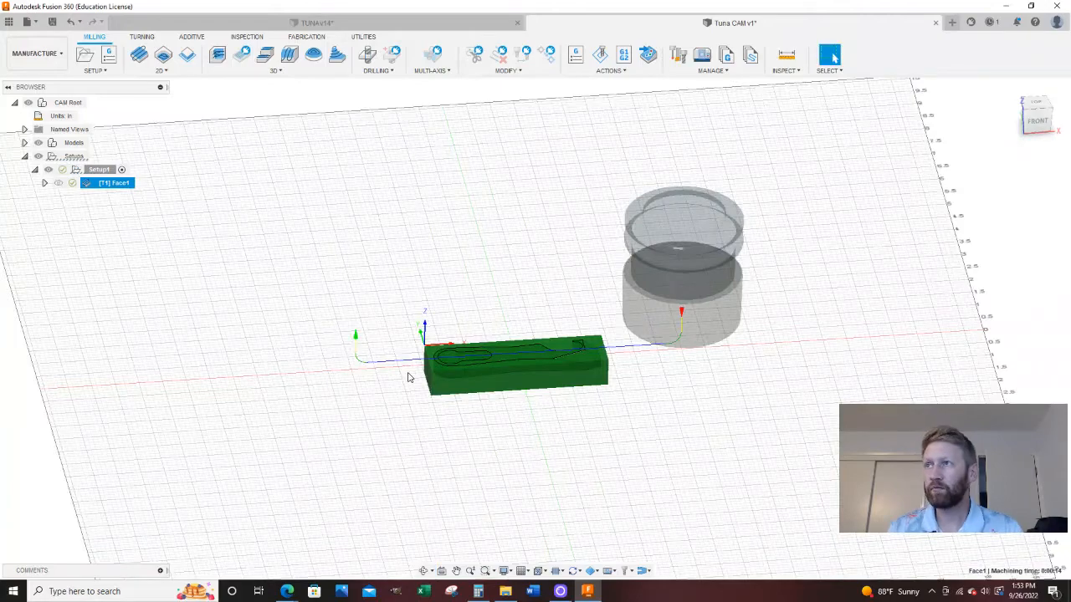
scroll(302, 195, down, 2)
scroll(525, 363, up, 2)
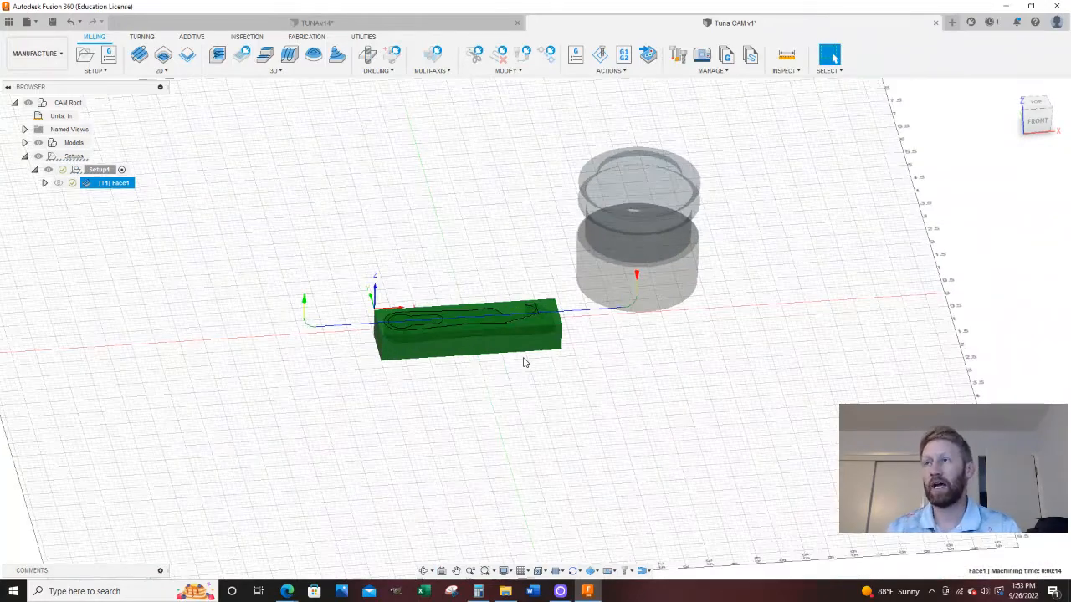
click(468, 413)
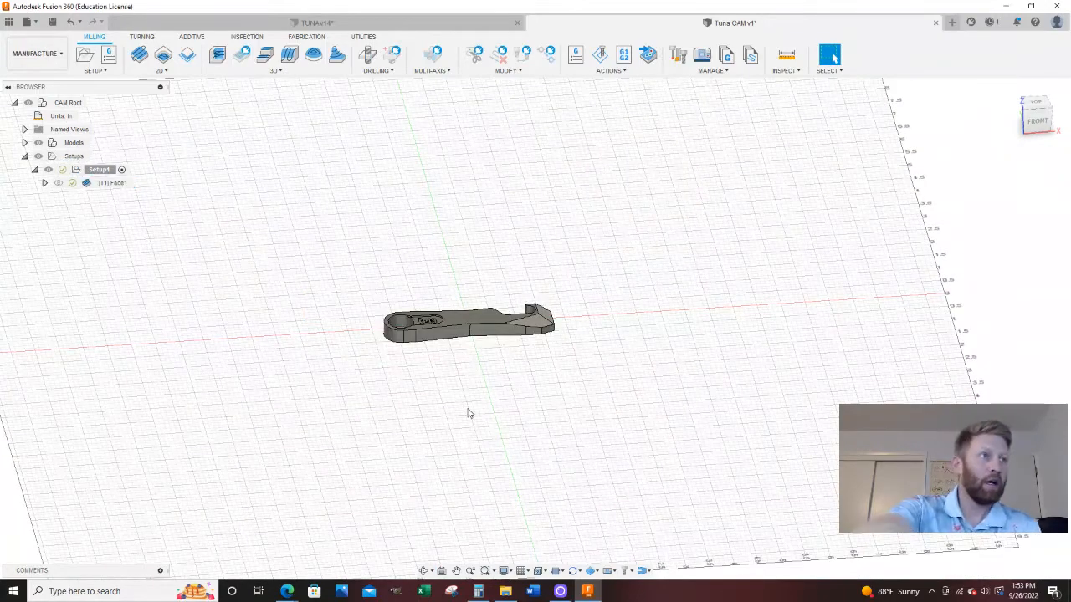
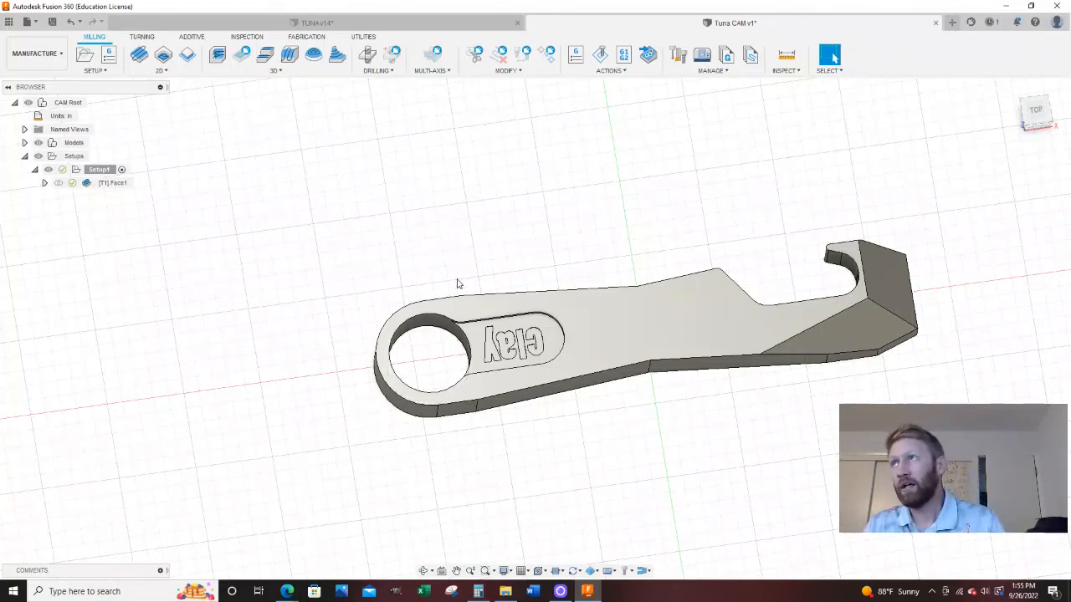
Create a Drill operation using tool 6, the 1/4 in 118° generic HSS drill, from the CLAY_Mini Mill_Aluminum cloud library.
click(389, 73)
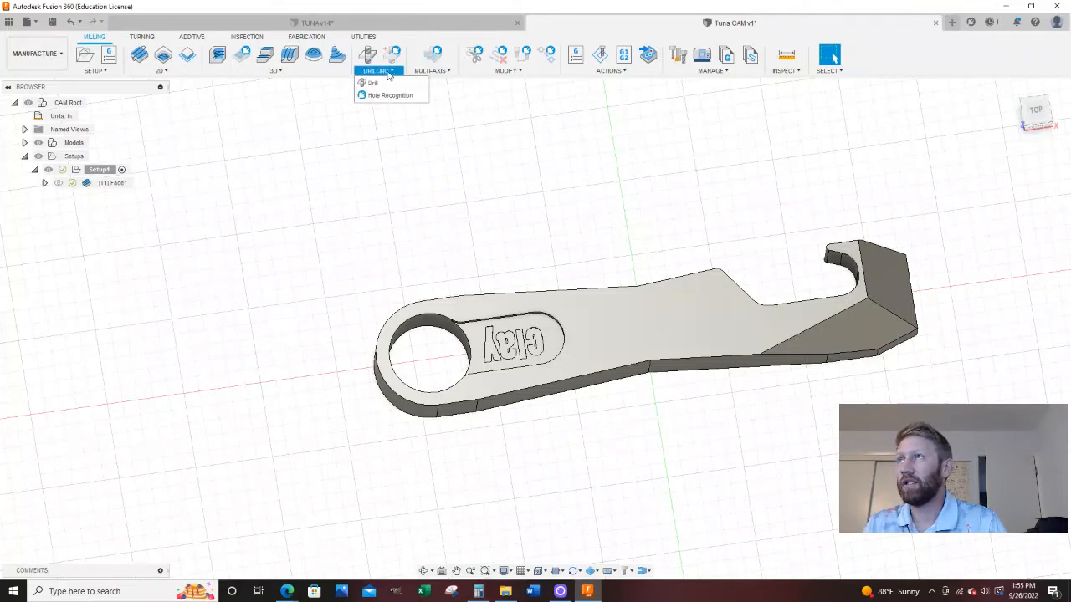
click(382, 84)
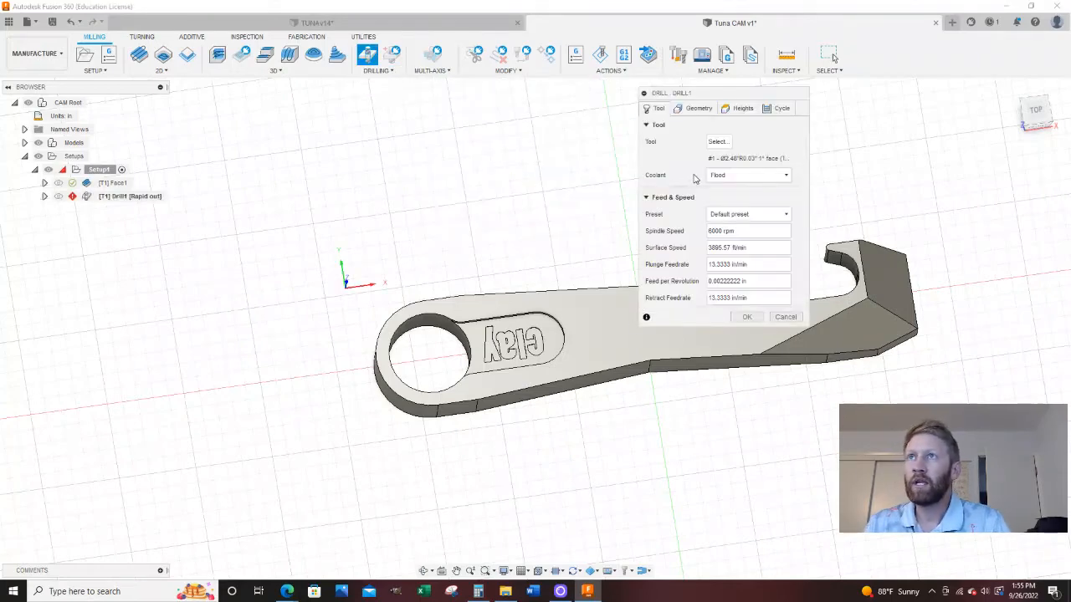
click(719, 142)
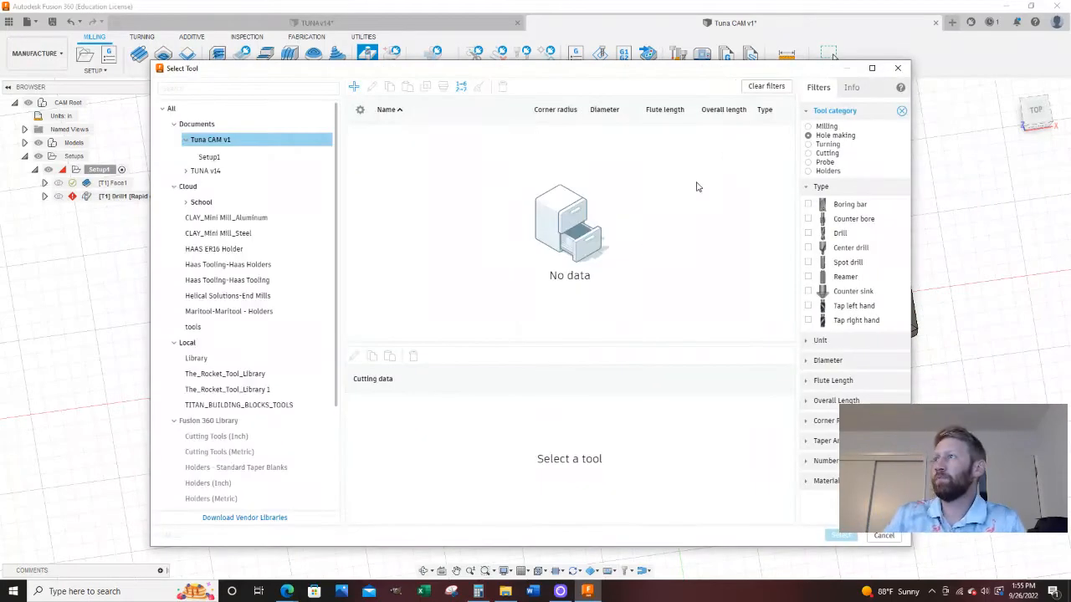
click(247, 219)
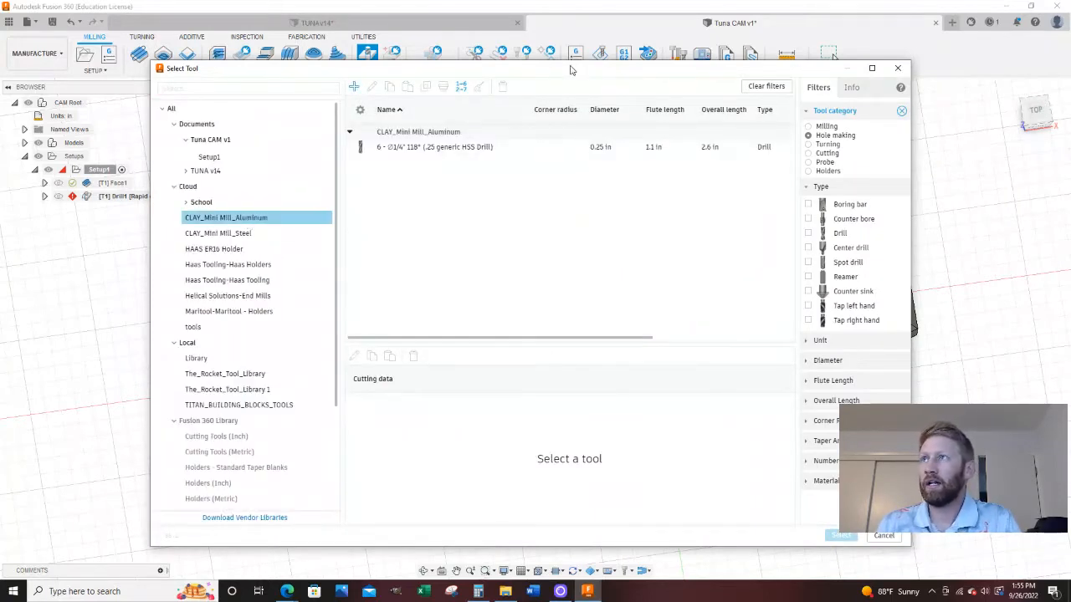
drag(570, 71, 487, 74)
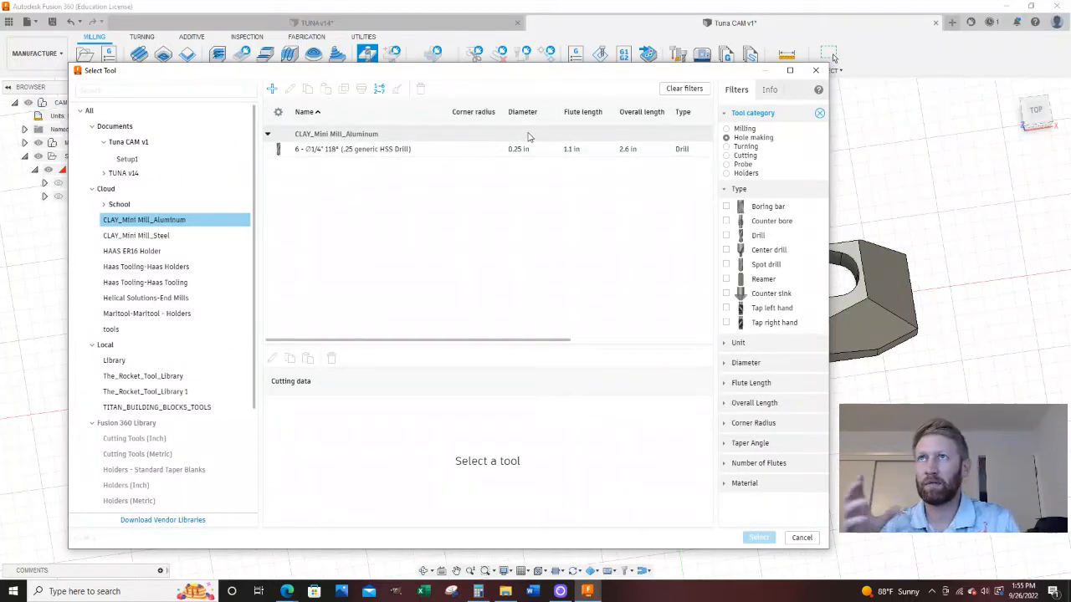
click(819, 117)
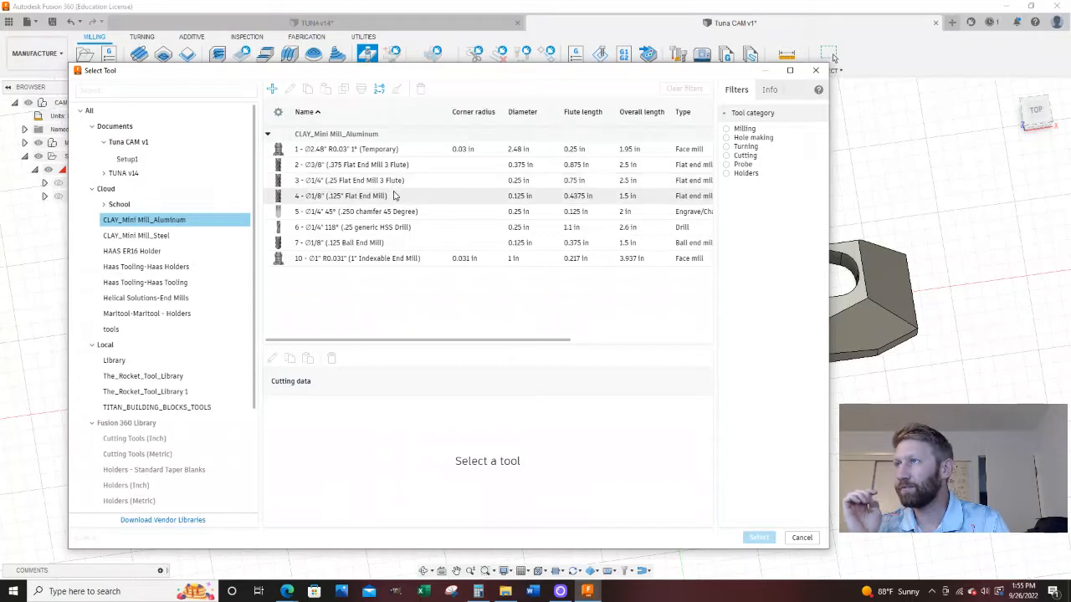
click(401, 230)
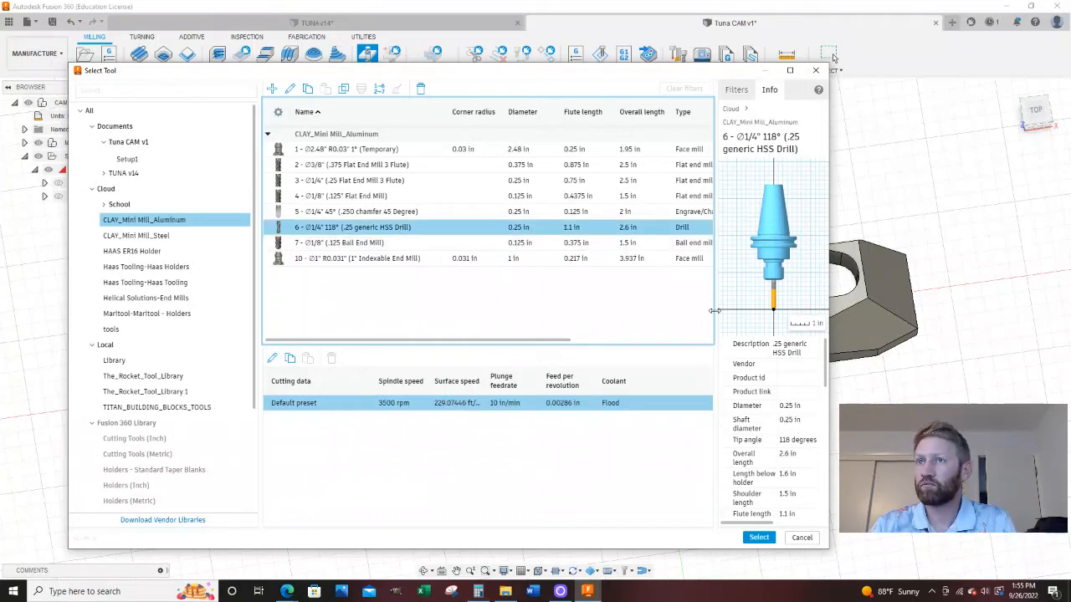
click(759, 537)
Choose the inner face of the round hole beside the clay engraving as the Drill operation's hole geometry.
scroll(255, 424, down, 2)
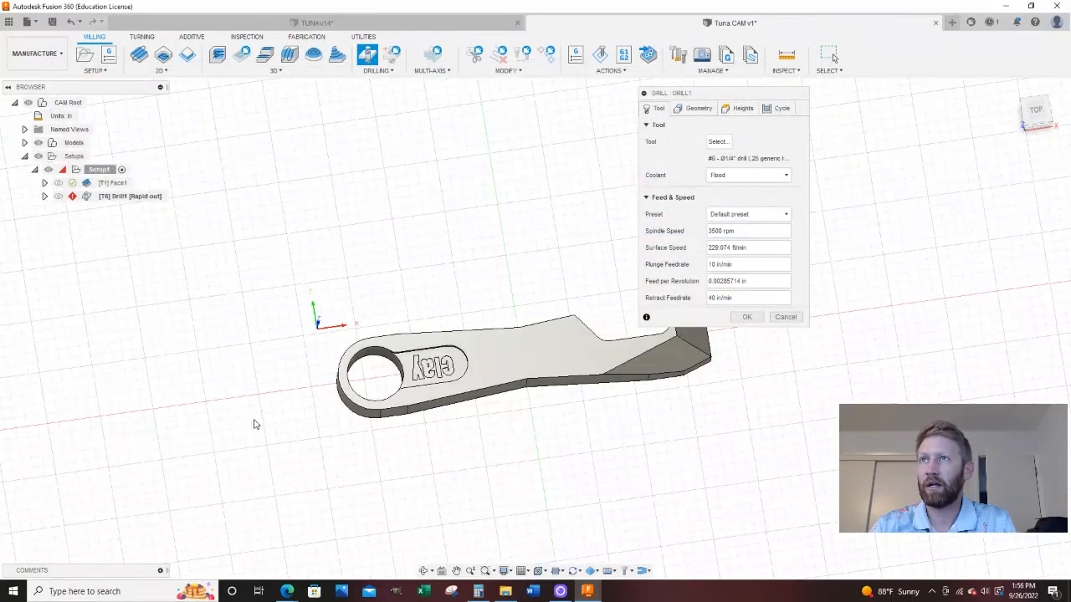
shift+middle_drag(273, 268, 445, 243)
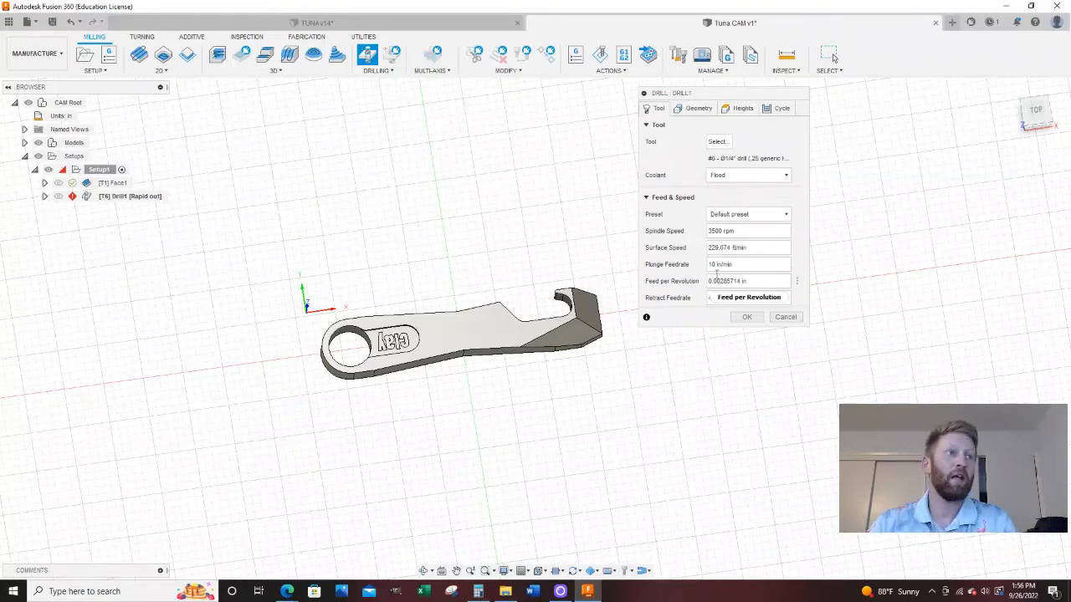
mouse_move(717, 273)
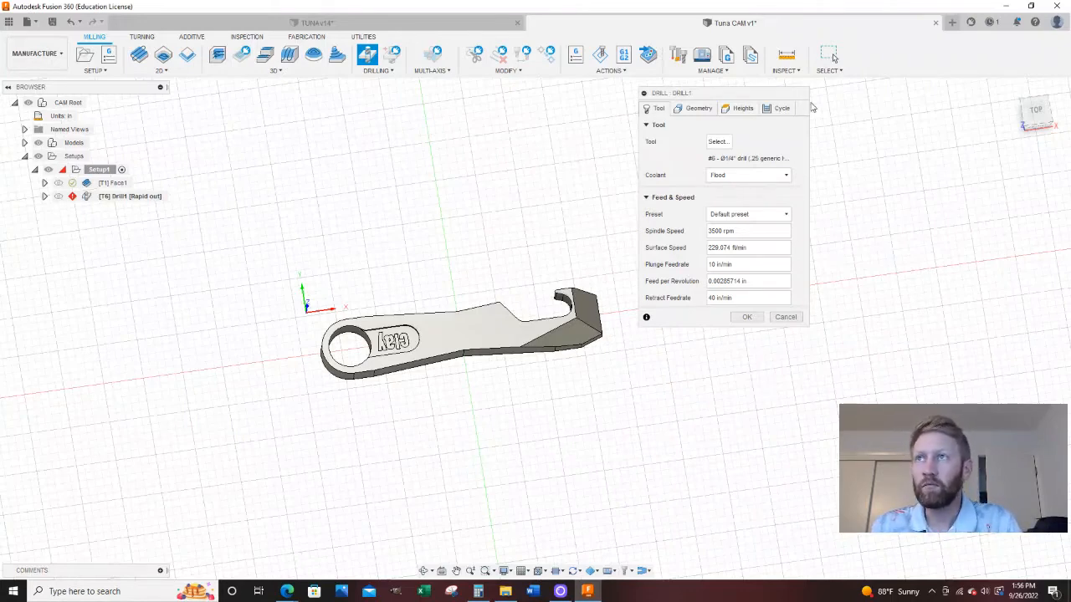
click(696, 111)
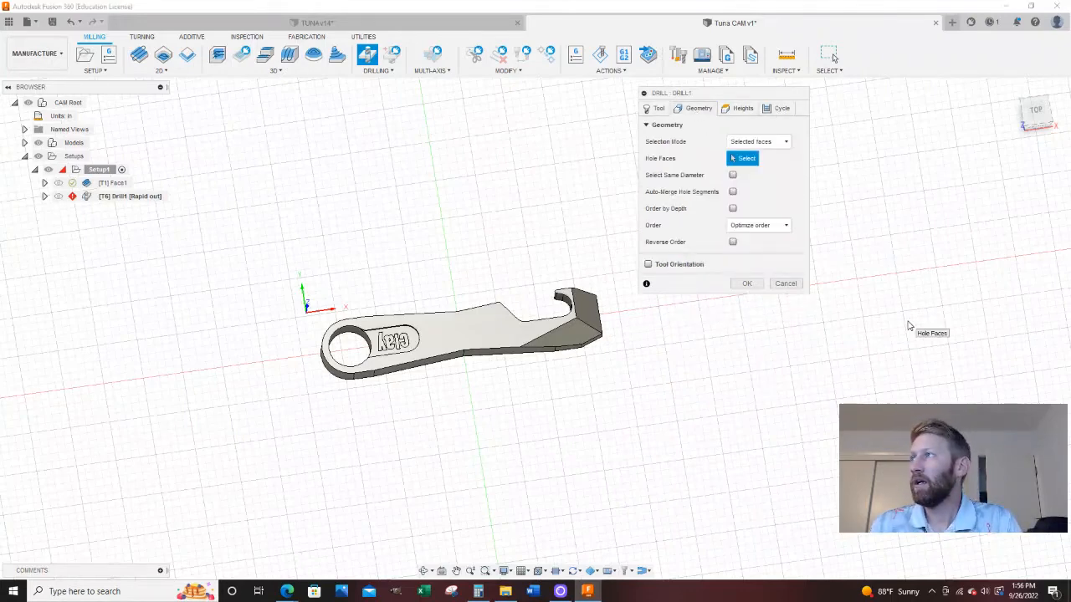
scroll(368, 376, up, 3)
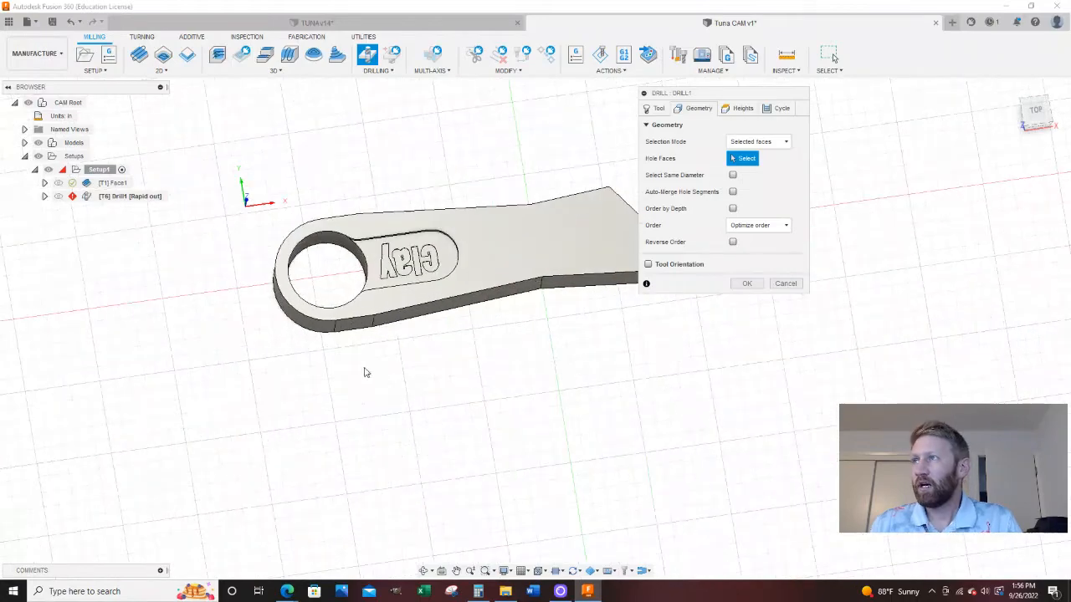
shift+middle_drag(337, 292, 319, 231)
click(319, 231)
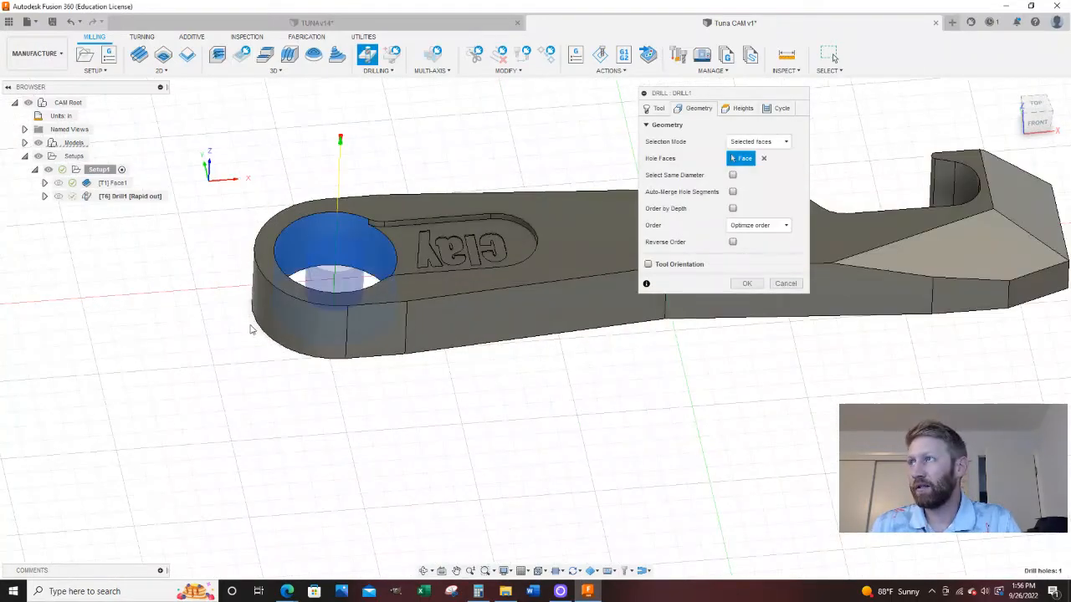
Add the curved inner face of the bottle opener's hook as a second hole face for drilling.
scroll(239, 341, down, 5)
shift+middle_drag(457, 282, 478, 338)
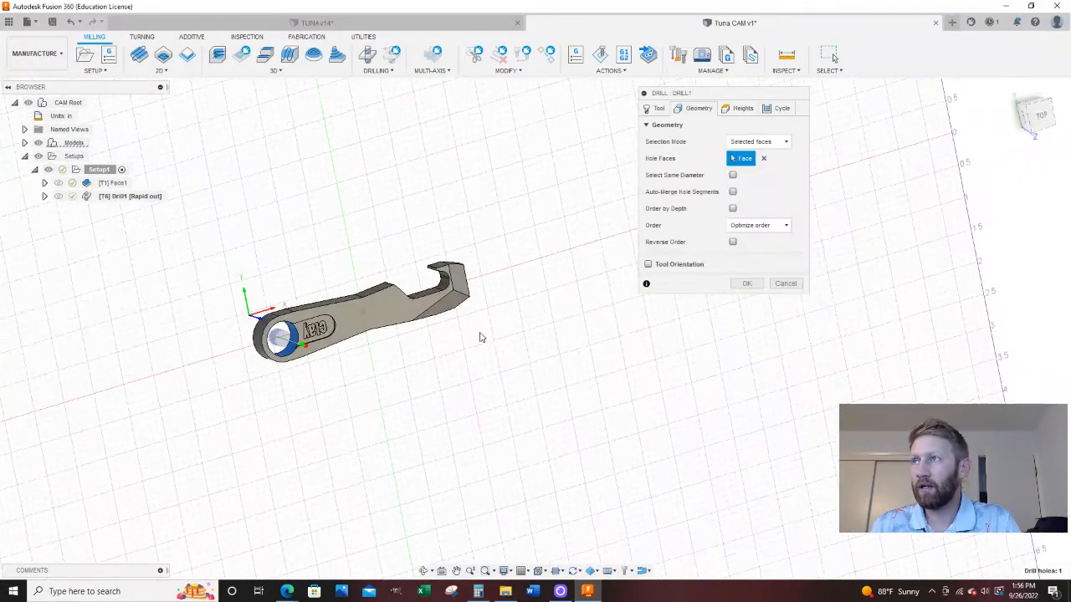
scroll(407, 261, up, 6)
click(436, 264)
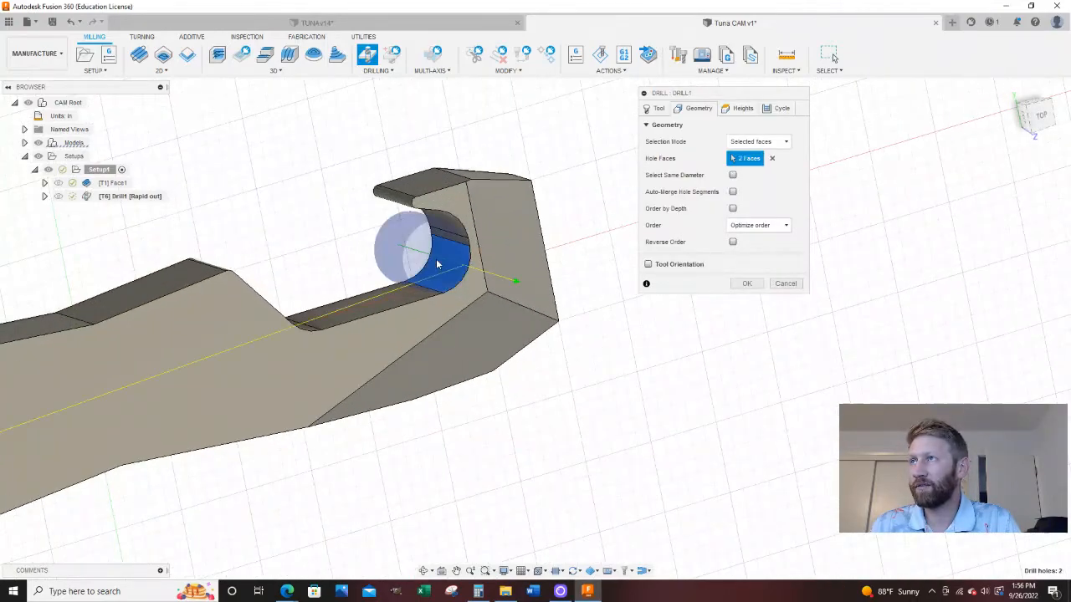
scroll(436, 265, down, 3)
scroll(519, 319, down, 3)
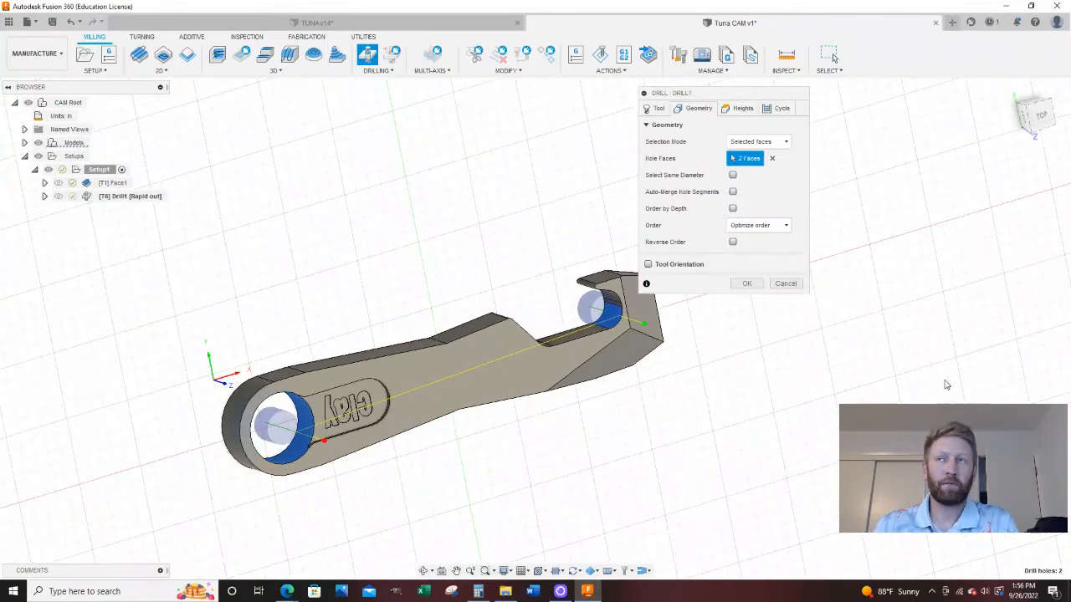
scroll(856, 377, down, 2)
scroll(272, 302, down, 2)
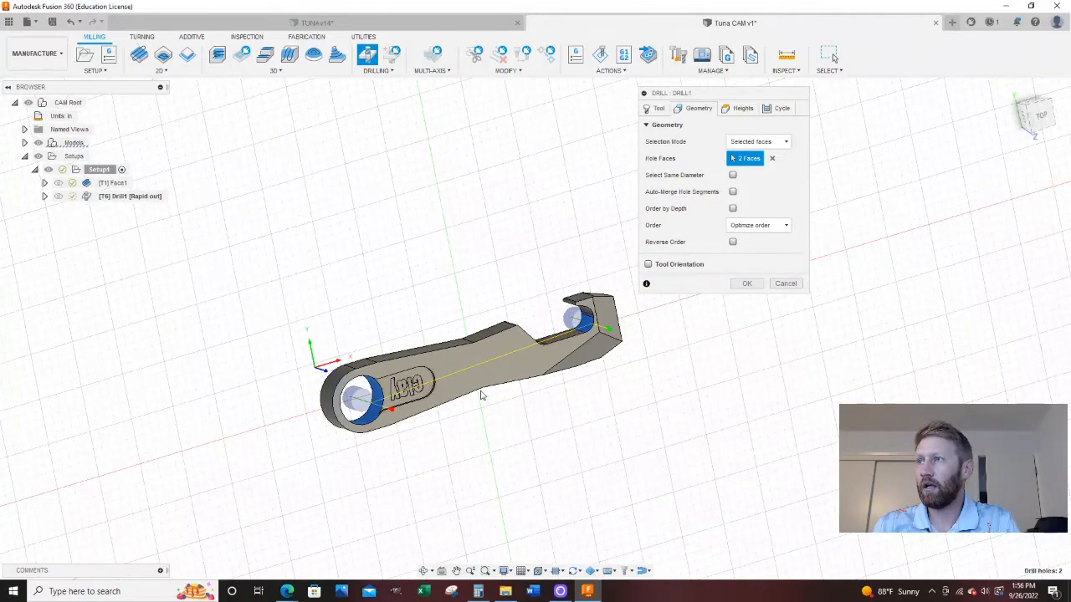
shift+middle_drag(481, 395, 410, 323)
scroll(366, 256, down, 2)
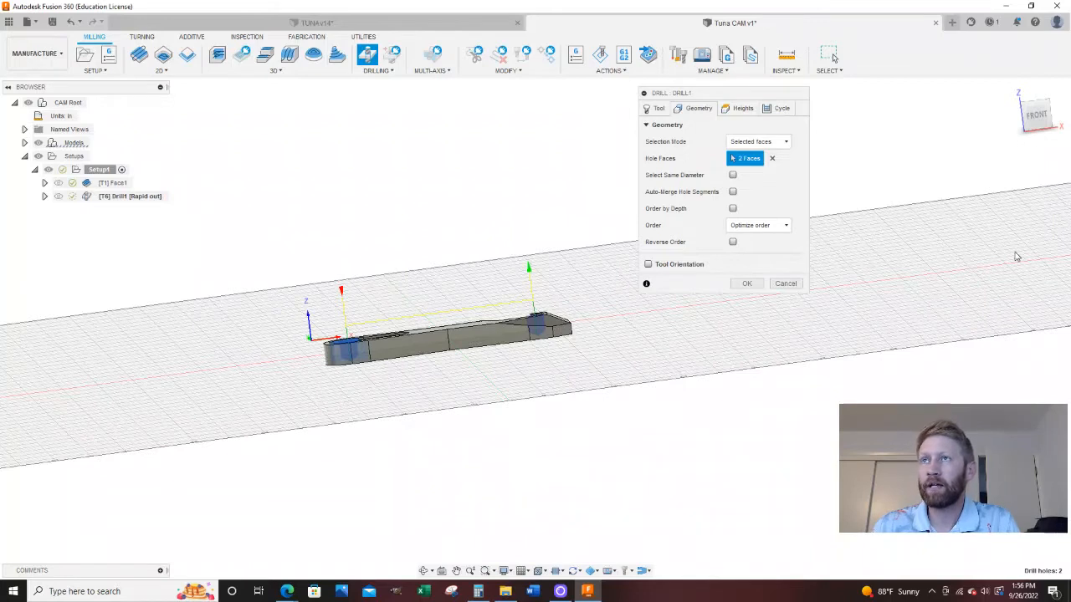
Clear the Drill operation's hole faces and select only the round hole beside the clay engraving.
click(743, 110)
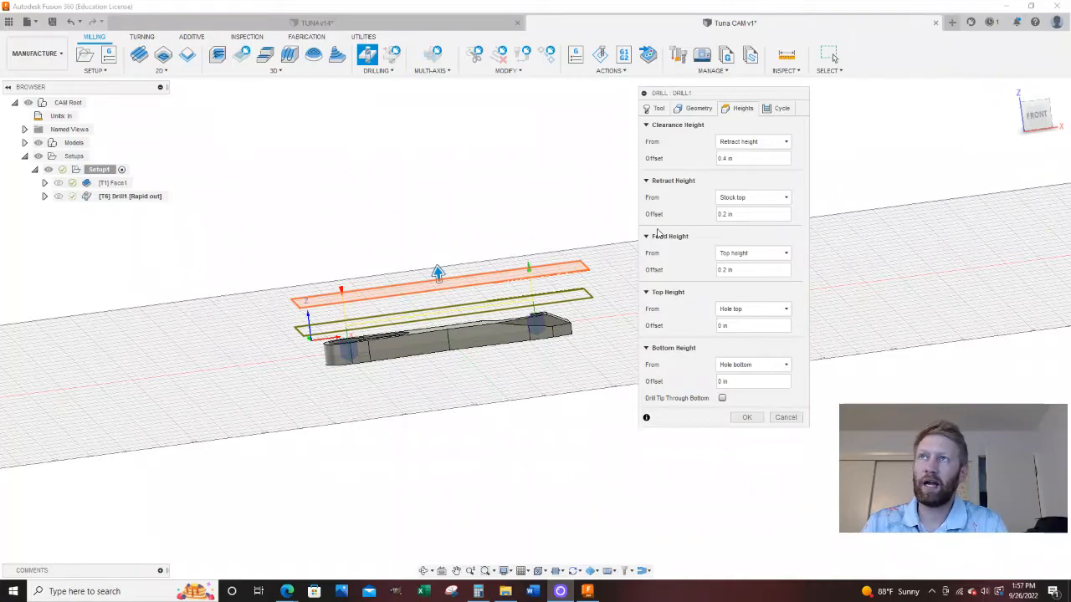
shift+middle_drag(594, 356, 586, 387)
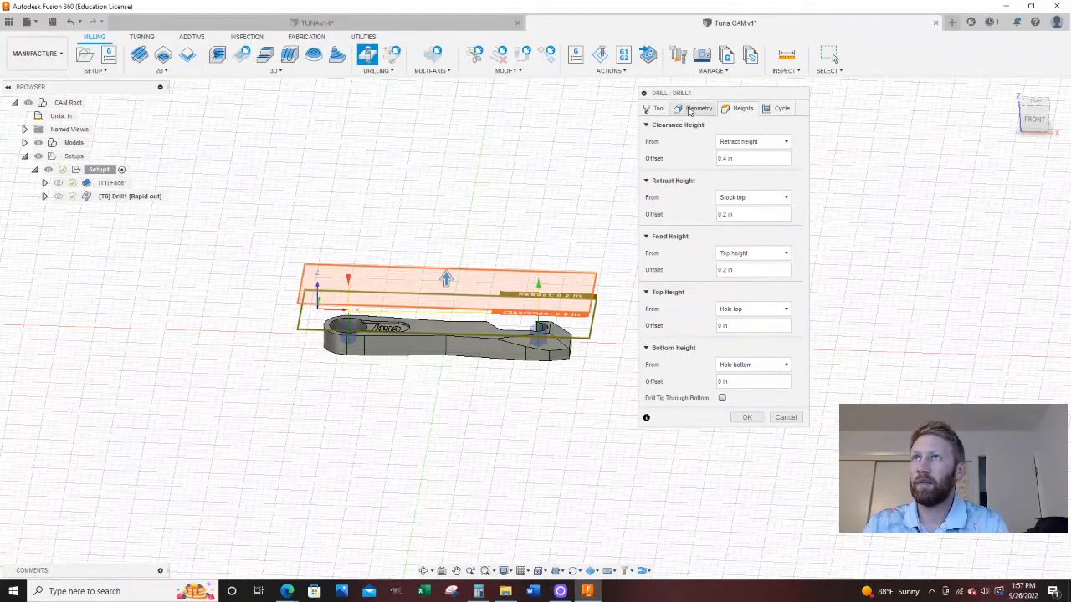
click(698, 108)
click(772, 158)
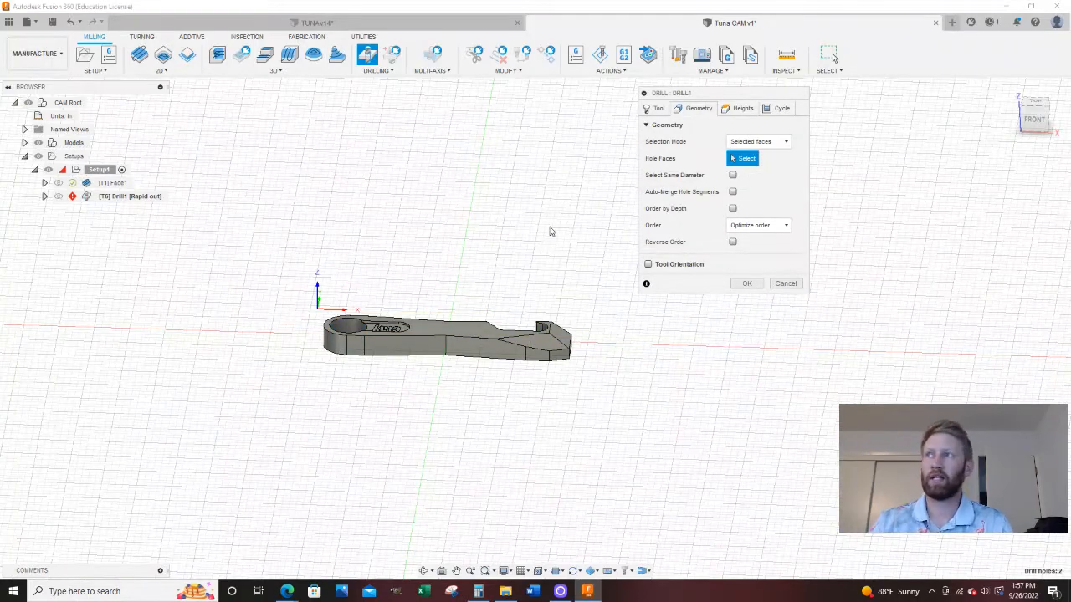
scroll(380, 316, up, 5)
click(309, 356)
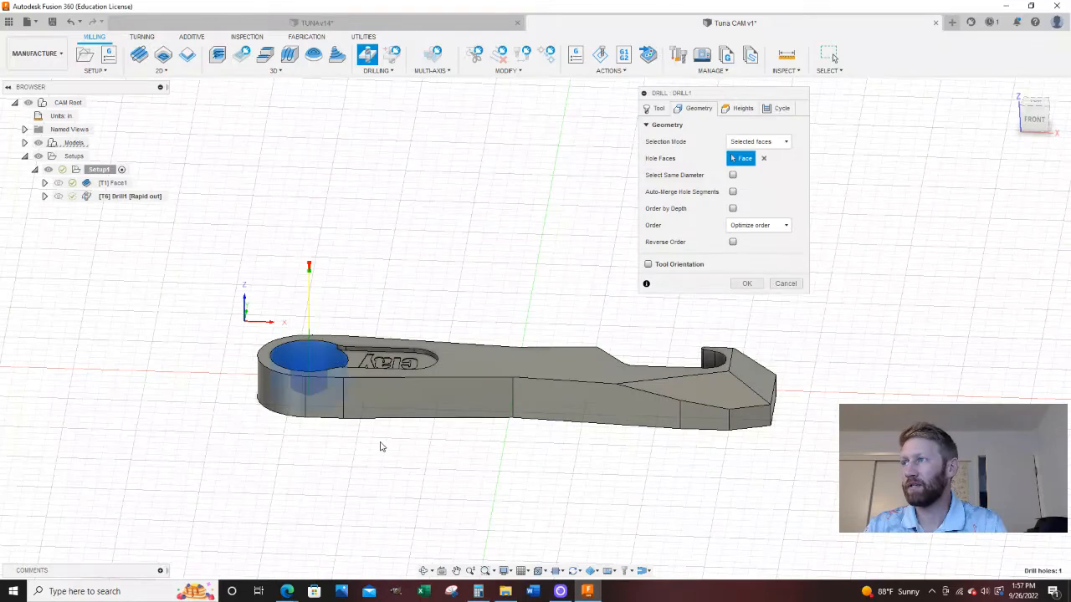
Set the drill's bottom height from the stock bottom, with the drill tip through bottom and a 0.02 in break-through depth.
click(739, 109)
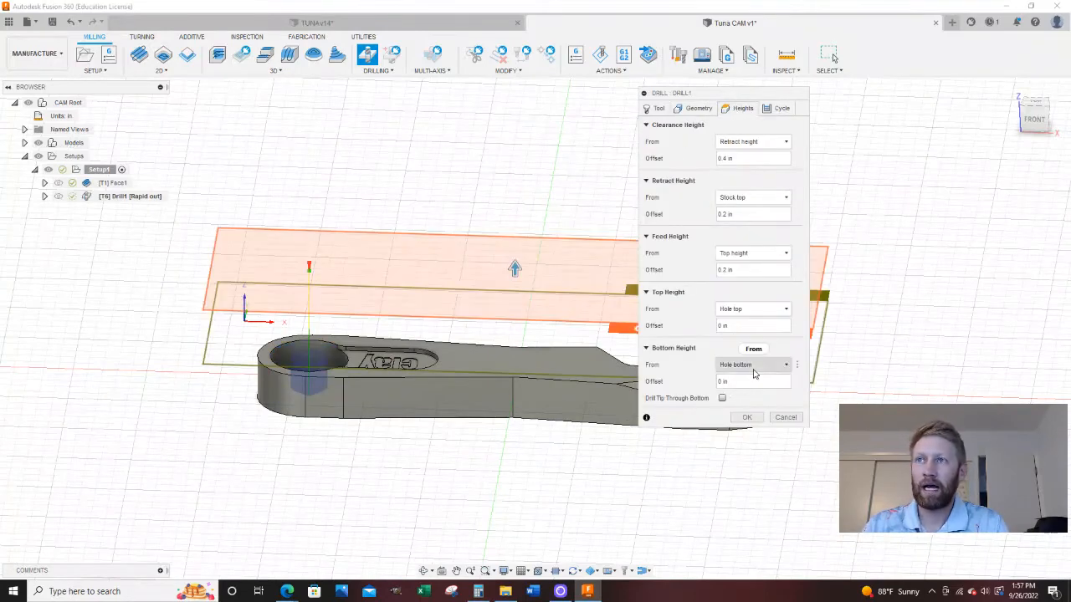
click(755, 370)
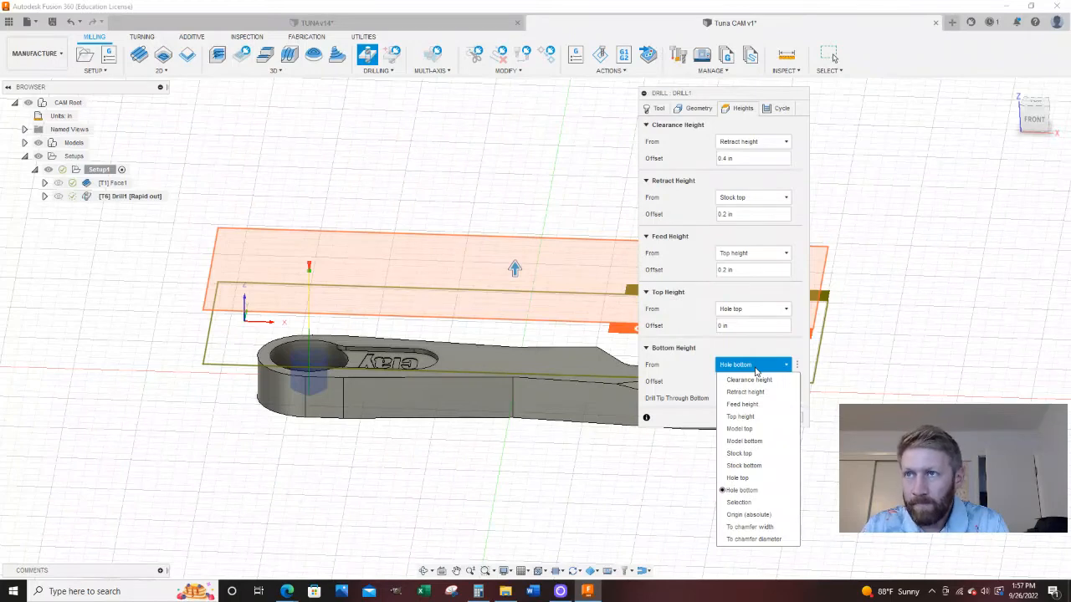
click(762, 468)
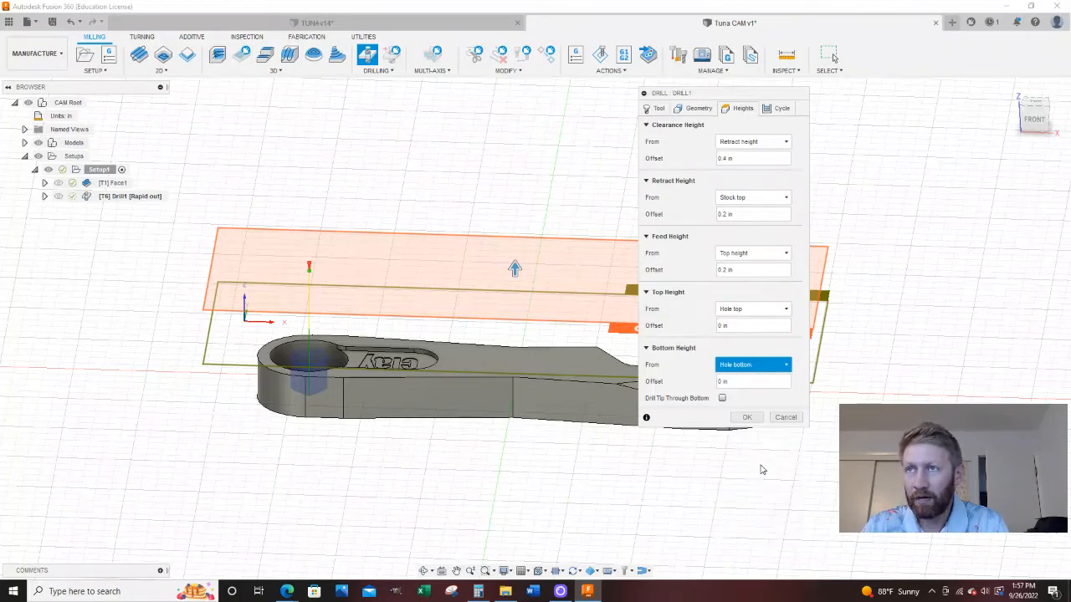
click(1034, 119)
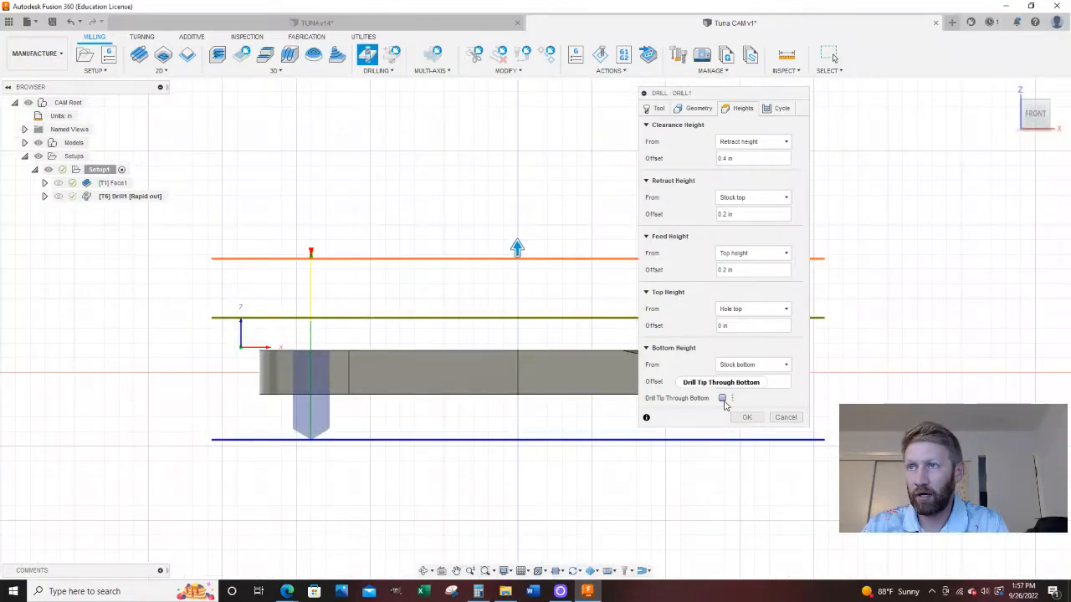
click(722, 398)
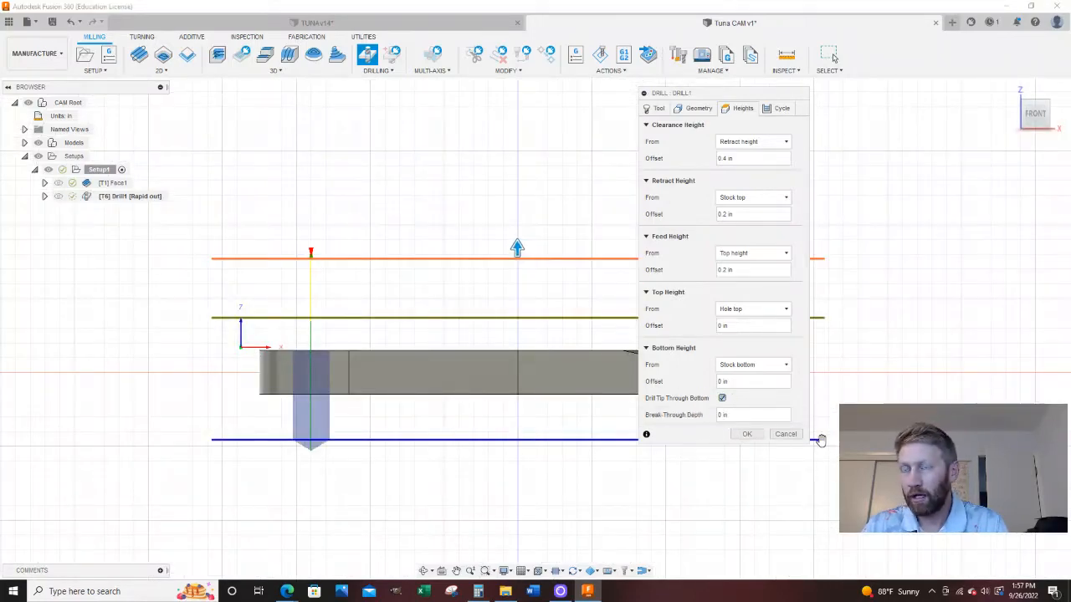
click(747, 417)
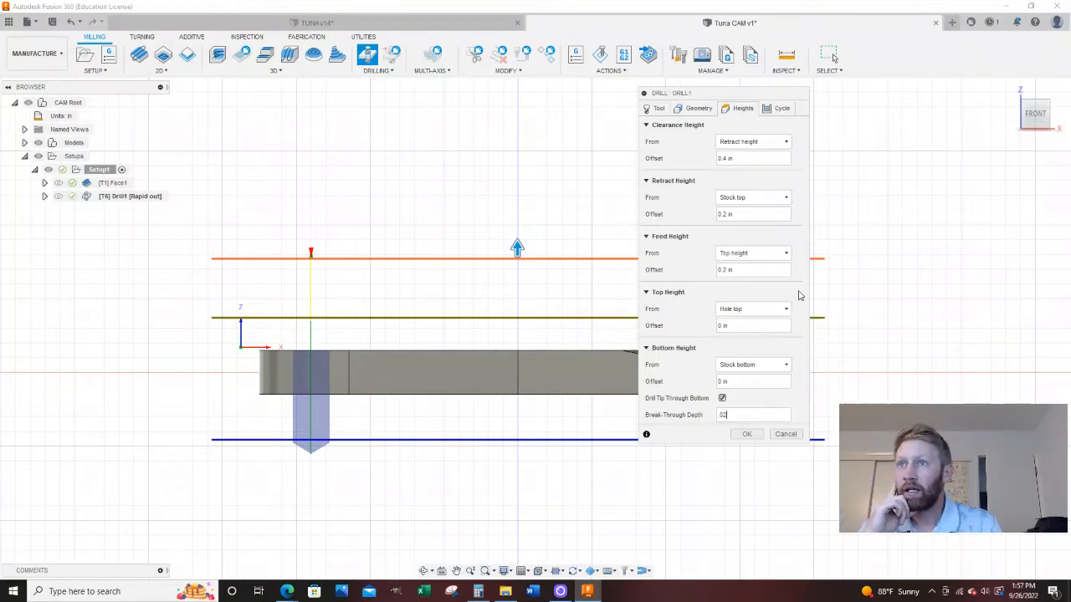
Set the drilling cycle to chip breaking with partial retract and a 0.3 in pecking depth, and accept the operation.
click(775, 109)
click(774, 142)
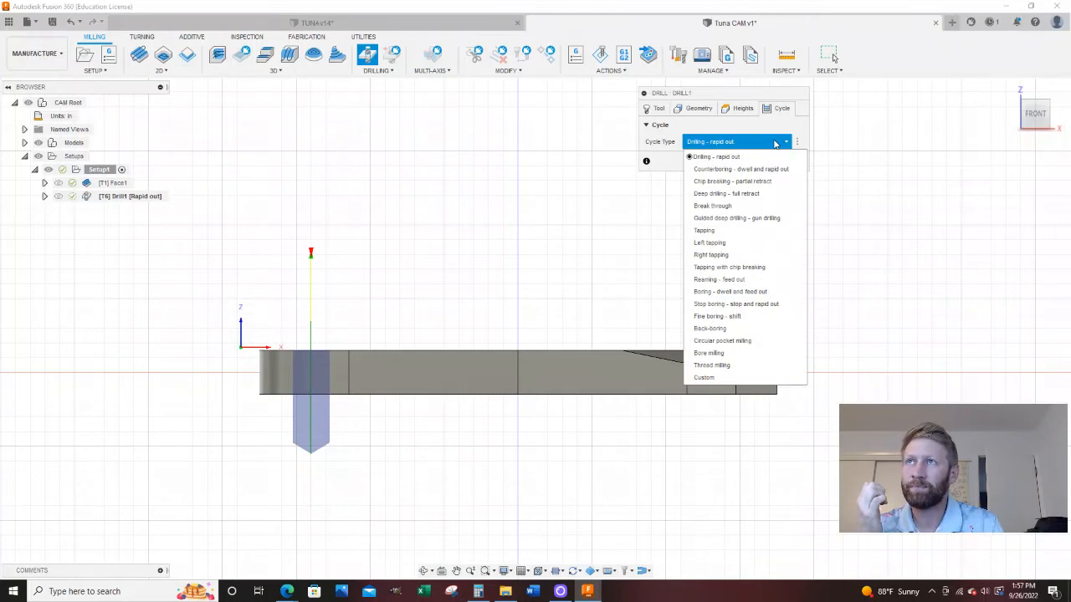
click(764, 181)
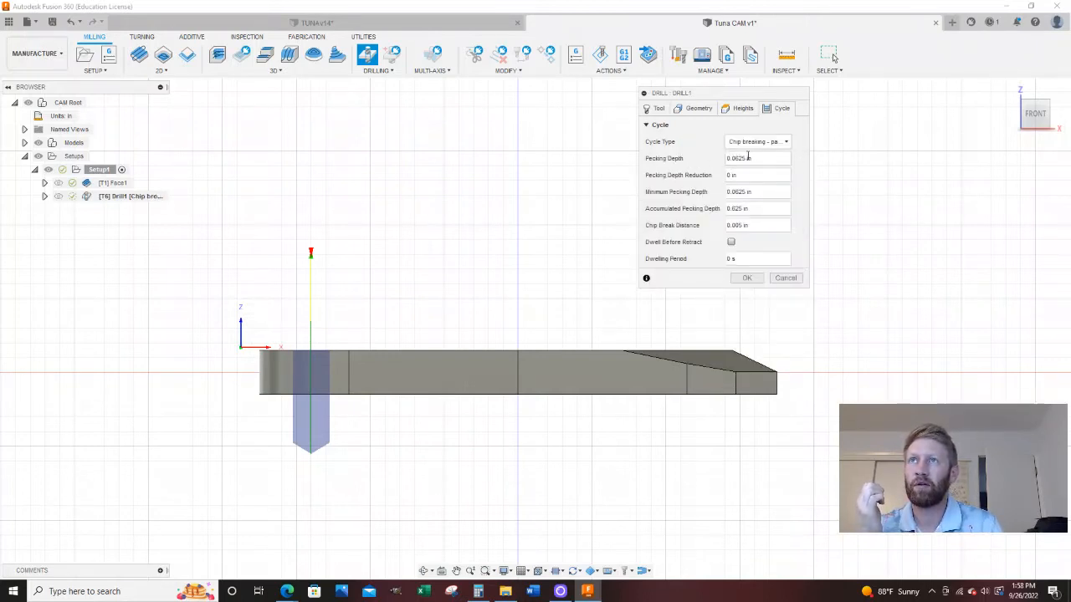
drag(748, 156, 709, 157)
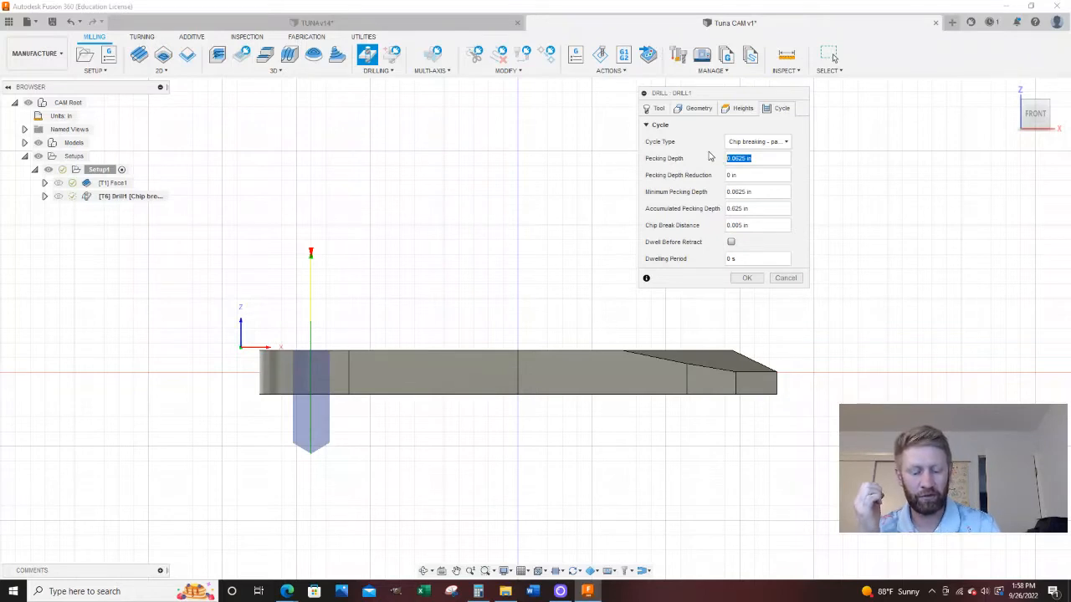
key(BackSpace)
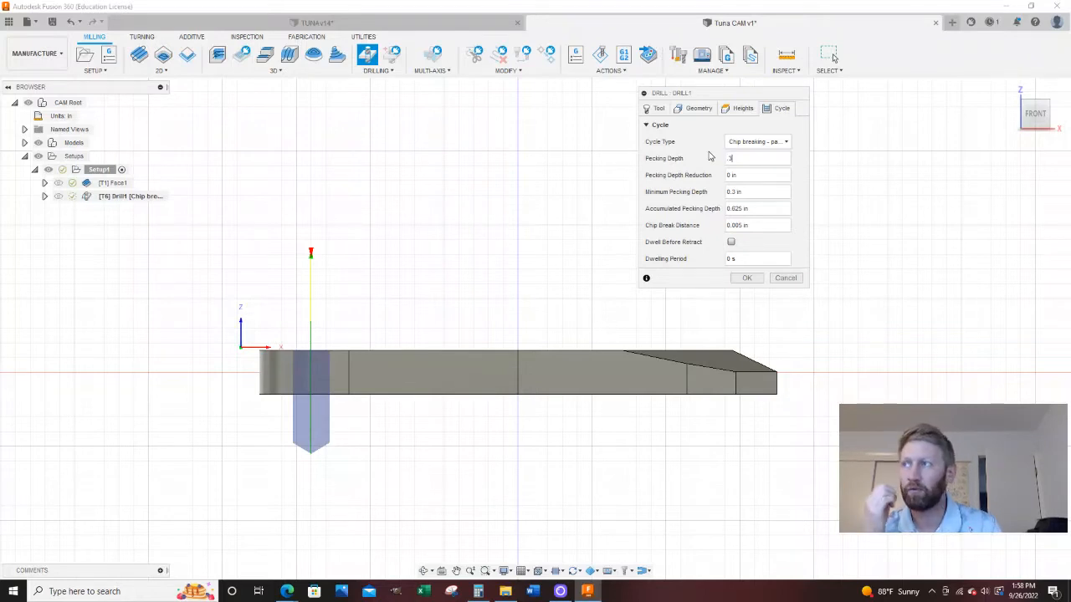
text(.3)
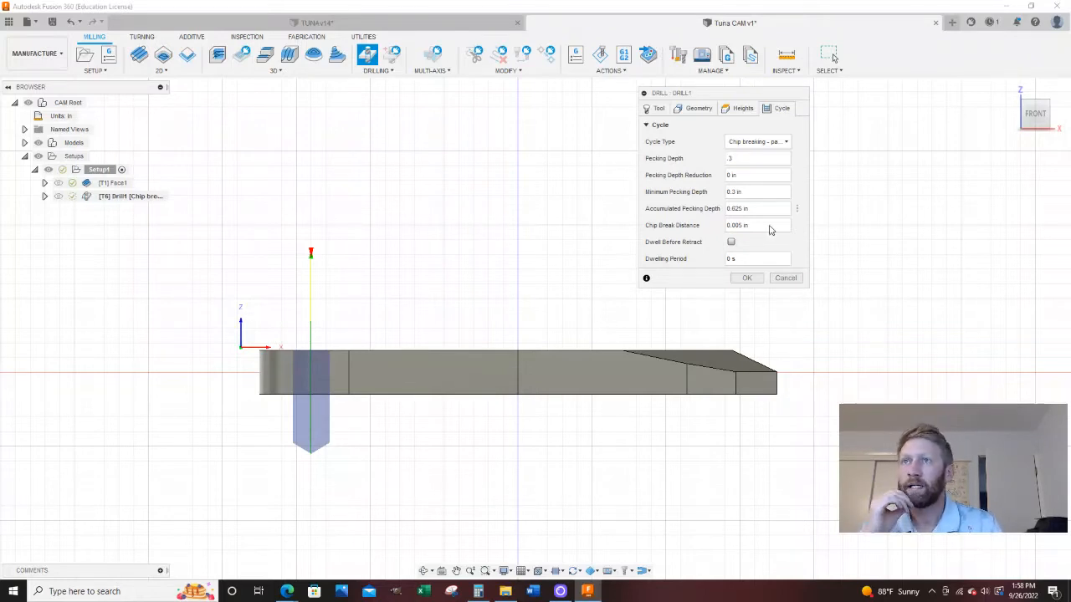
click(747, 277)
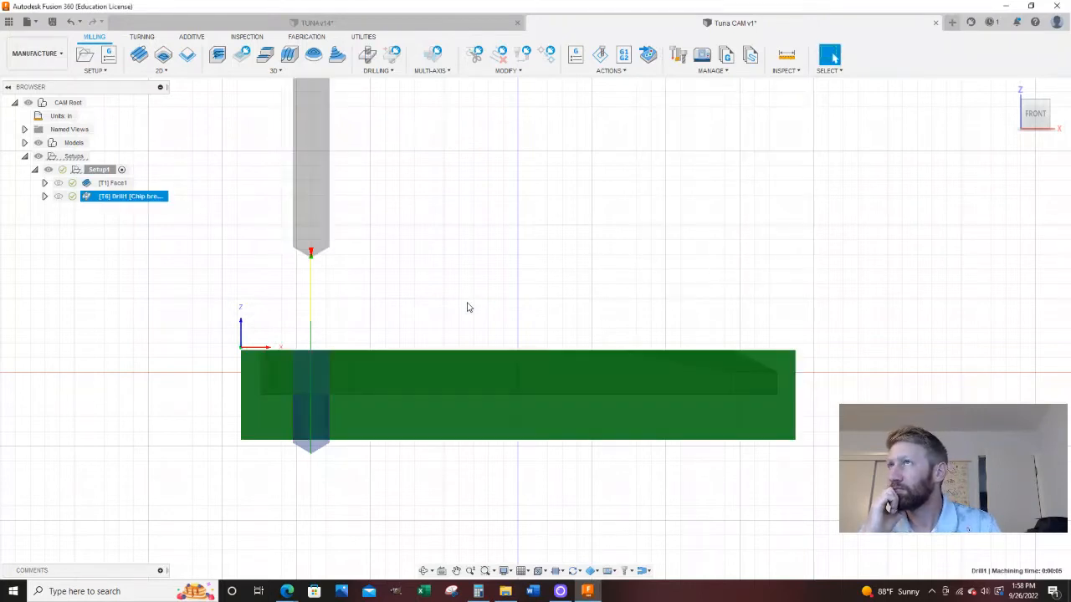
In the TUNA v14 document, check the cycle settings of the first Drill operation for comparison and close it without changes.
click(322, 25)
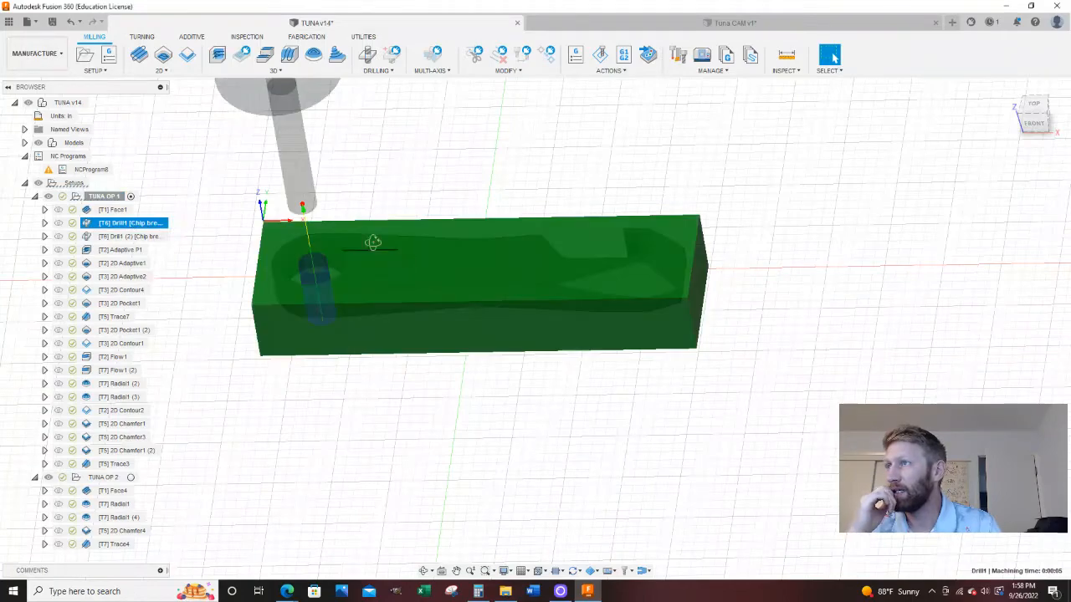
shift+middle_drag(373, 243, 359, 234)
shift+middle_drag(562, 254, 556, 284)
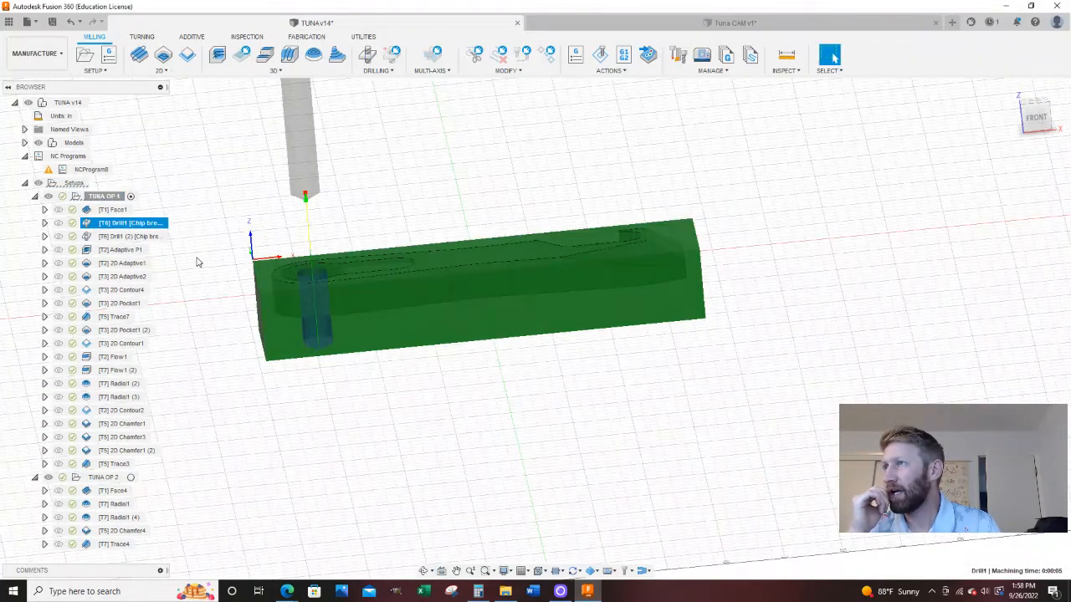
right_click(149, 226)
key(Escape)
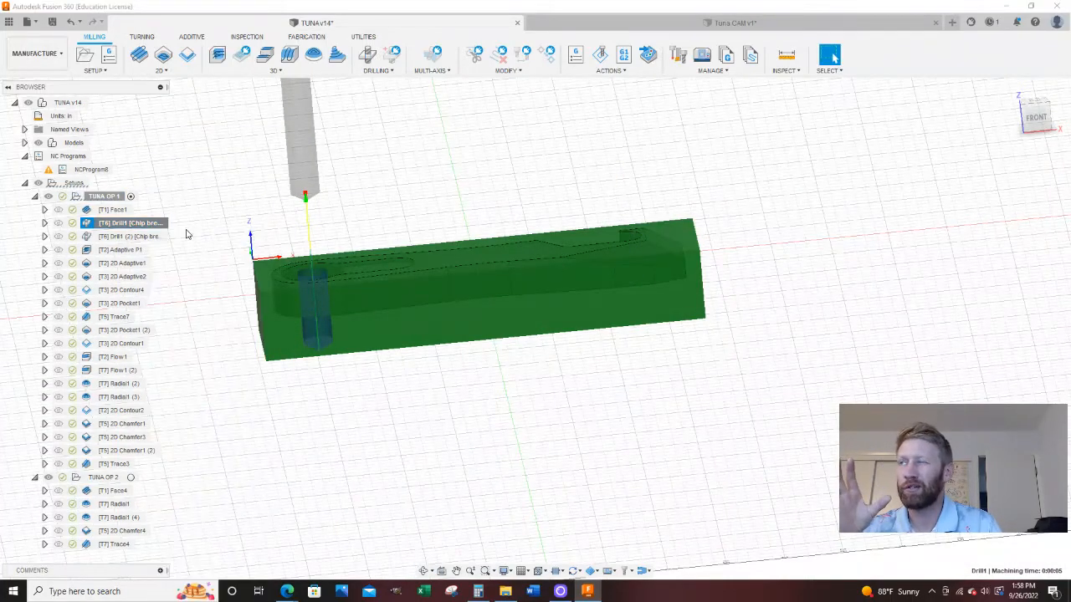
click(785, 110)
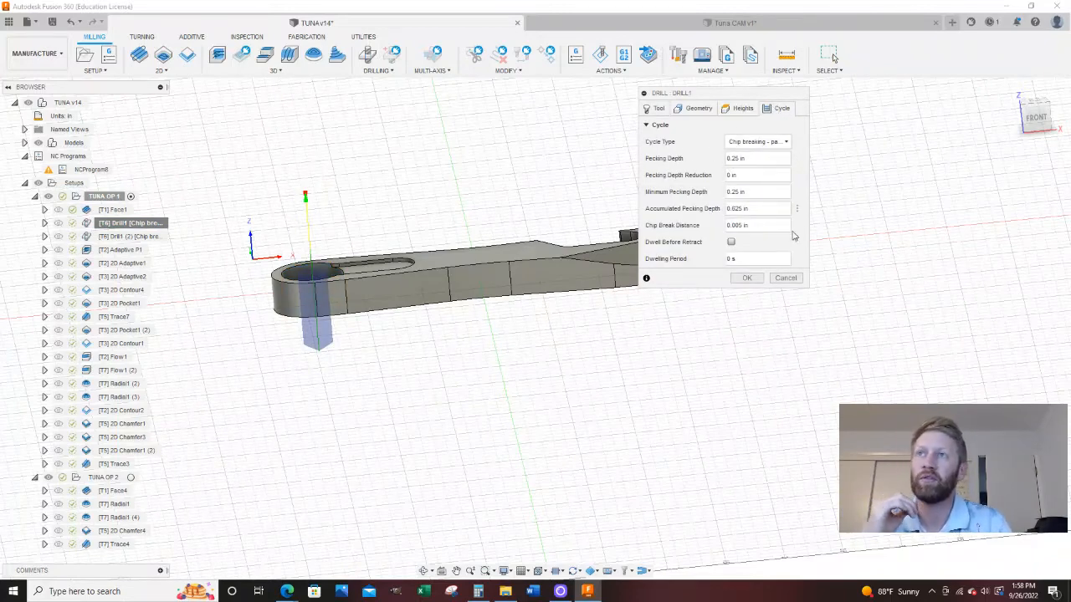
click(787, 279)
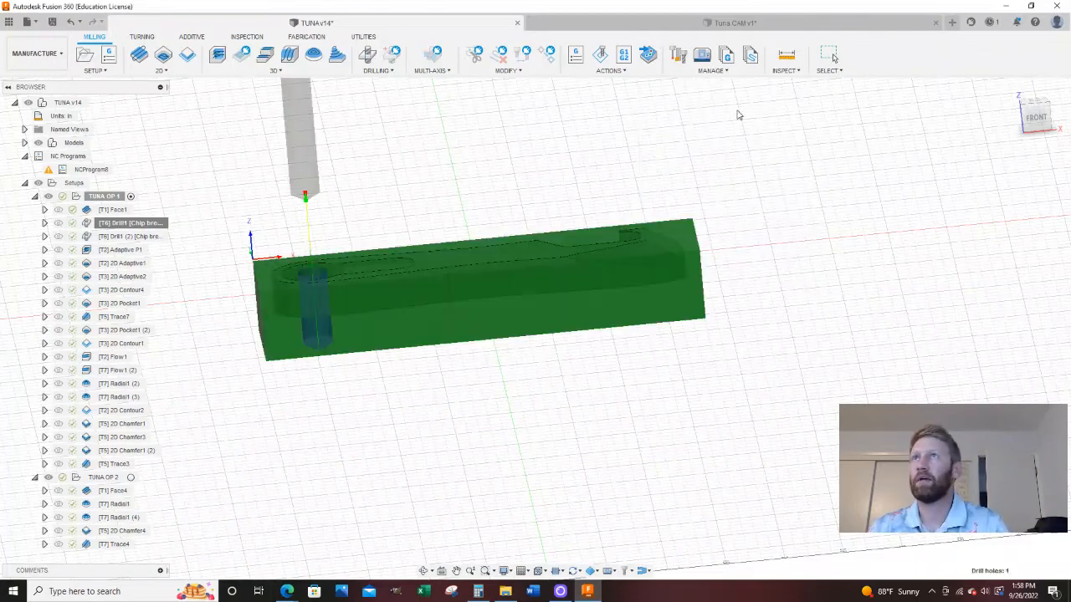
Switch to the Tuna CAM v1 document and duplicate the chip-breaking Drill operation in Setup1.
click(658, 23)
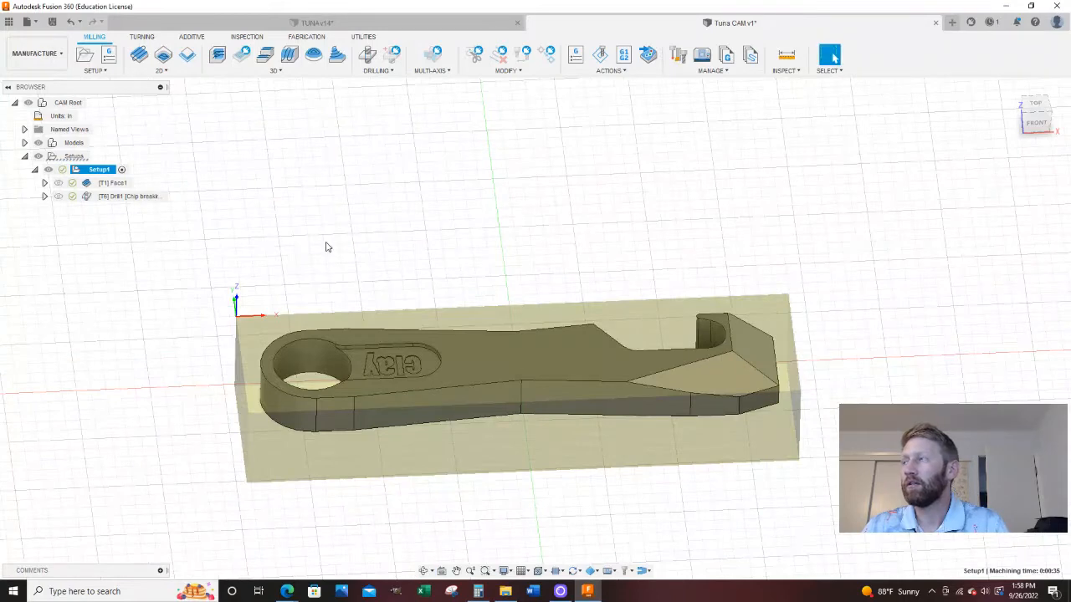
click(131, 195)
right_click(132, 196)
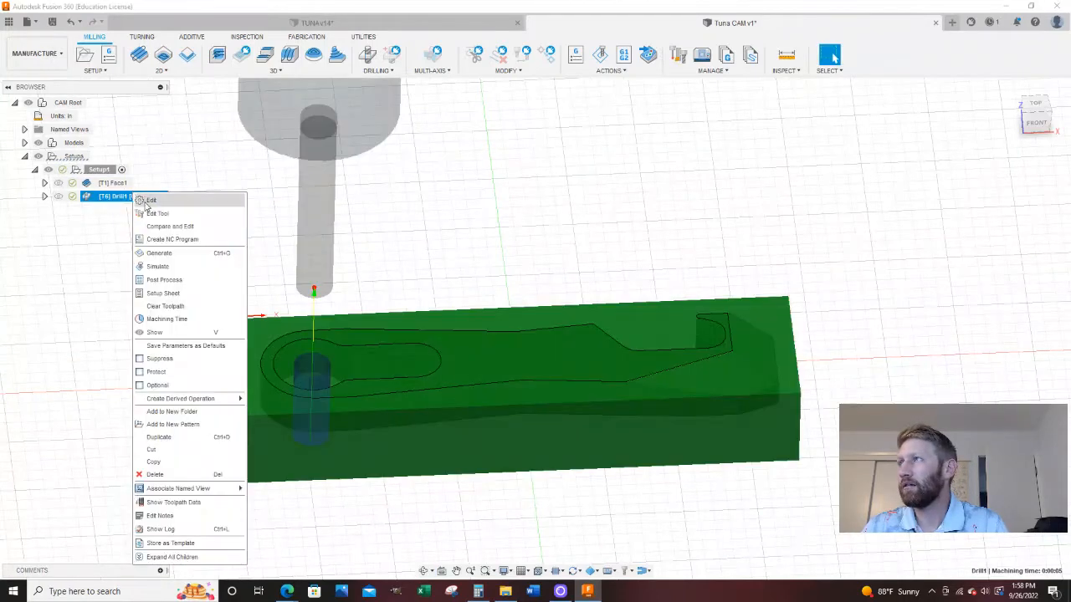
click(706, 211)
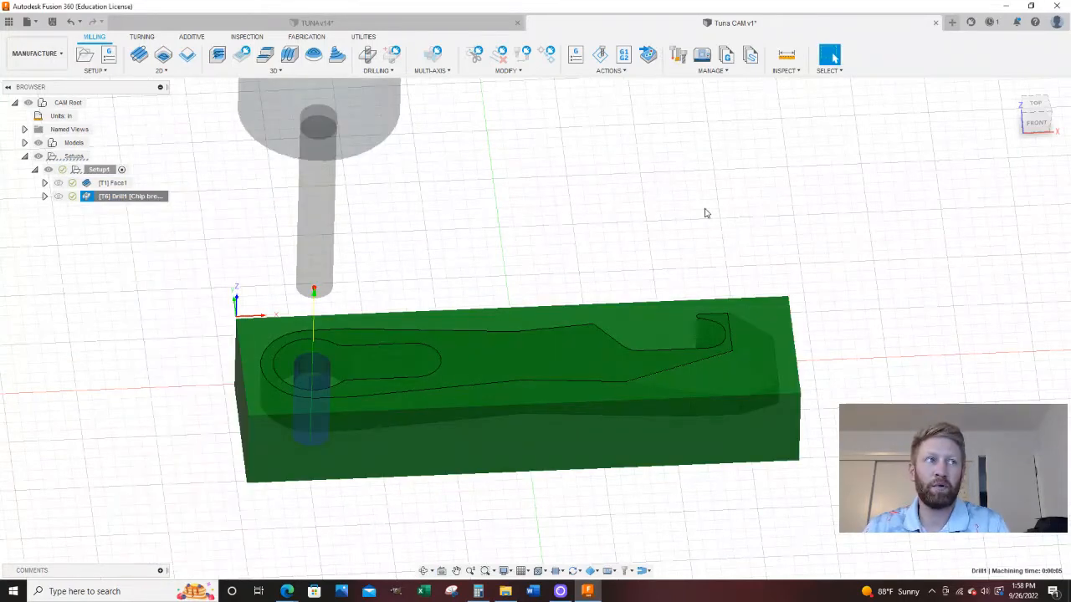
scroll(622, 158, down, 3)
scroll(419, 361, up, 2)
shift+middle_drag(593, 428, 518, 147)
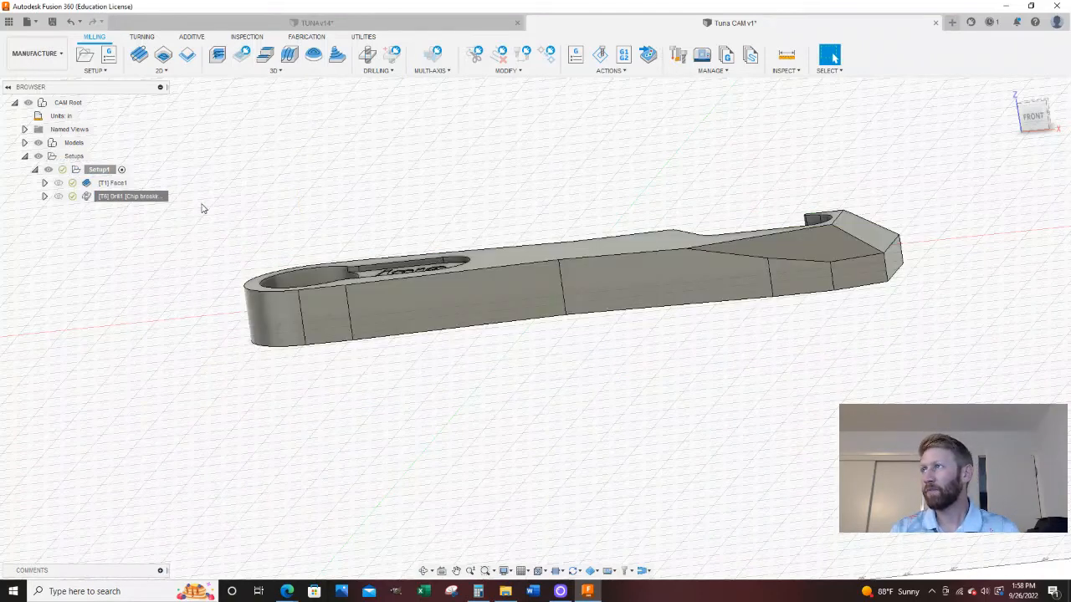
right_click(107, 199)
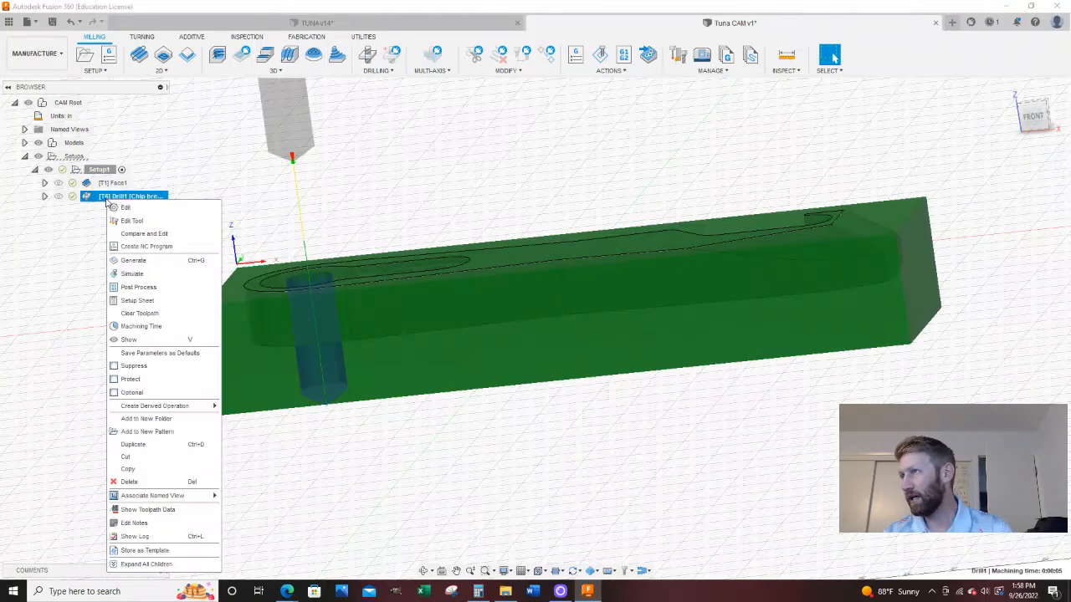
click(153, 445)
click(131, 208)
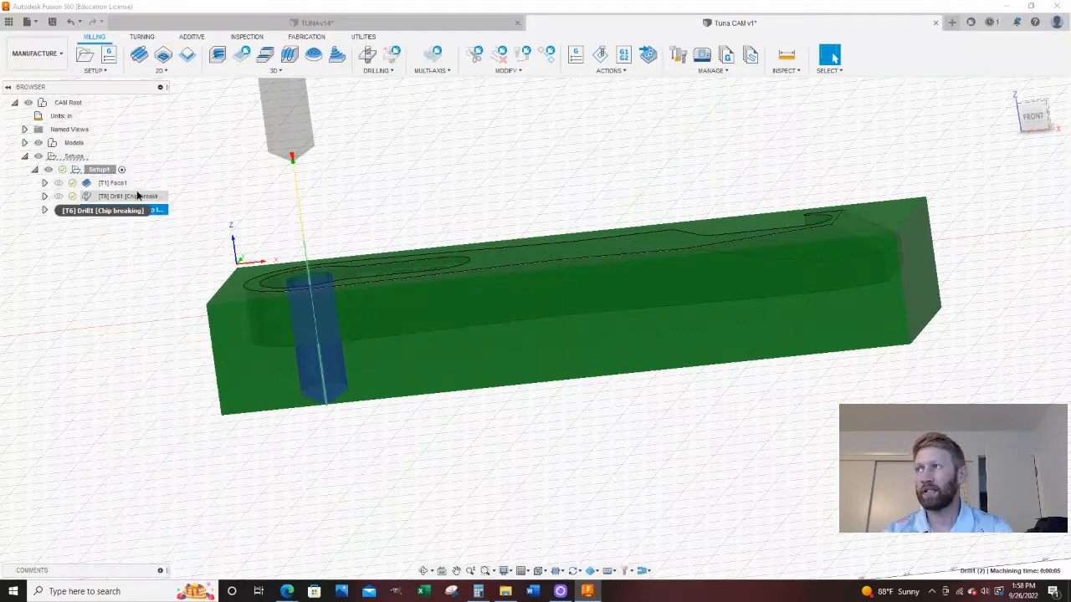
click(136, 198)
click(136, 210)
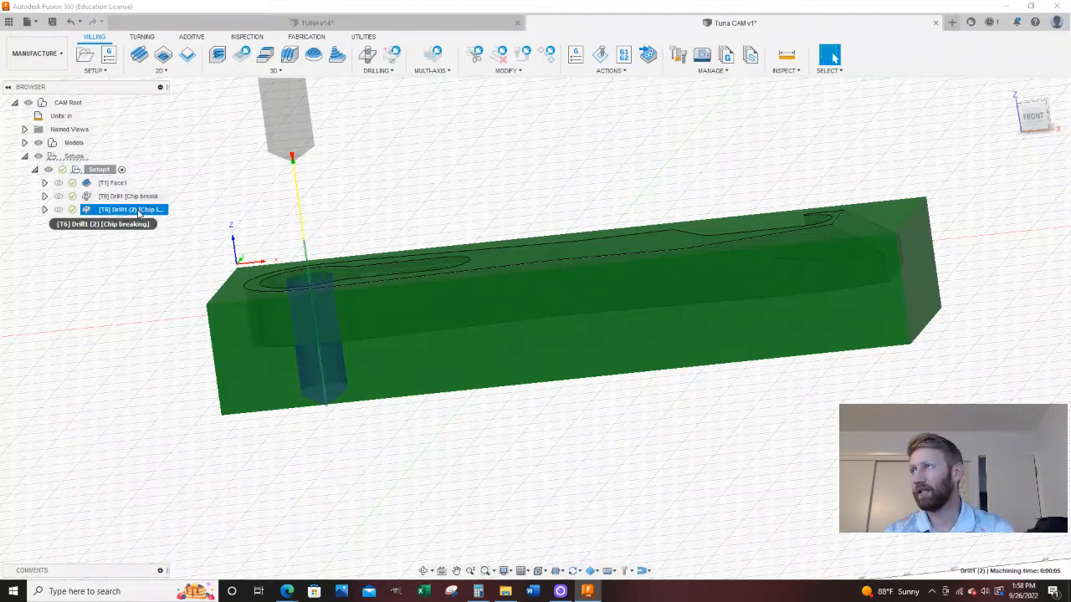
Edit the duplicated Drill operation, clearing its hole face and selecting the curved inner face of the opener's hook instead.
right_click(138, 214)
click(153, 219)
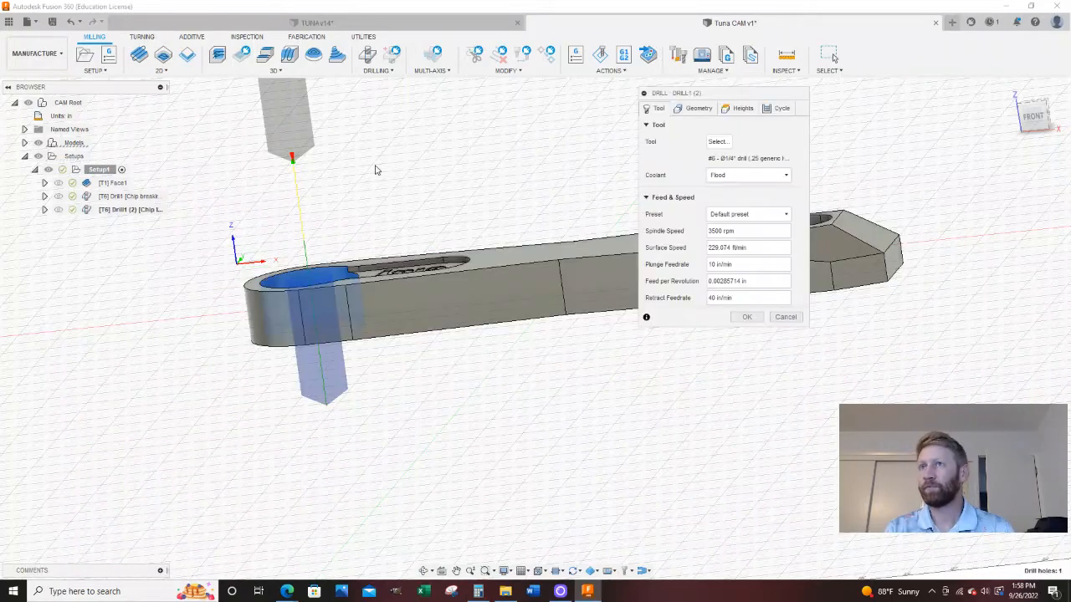
scroll(306, 255, down, 4)
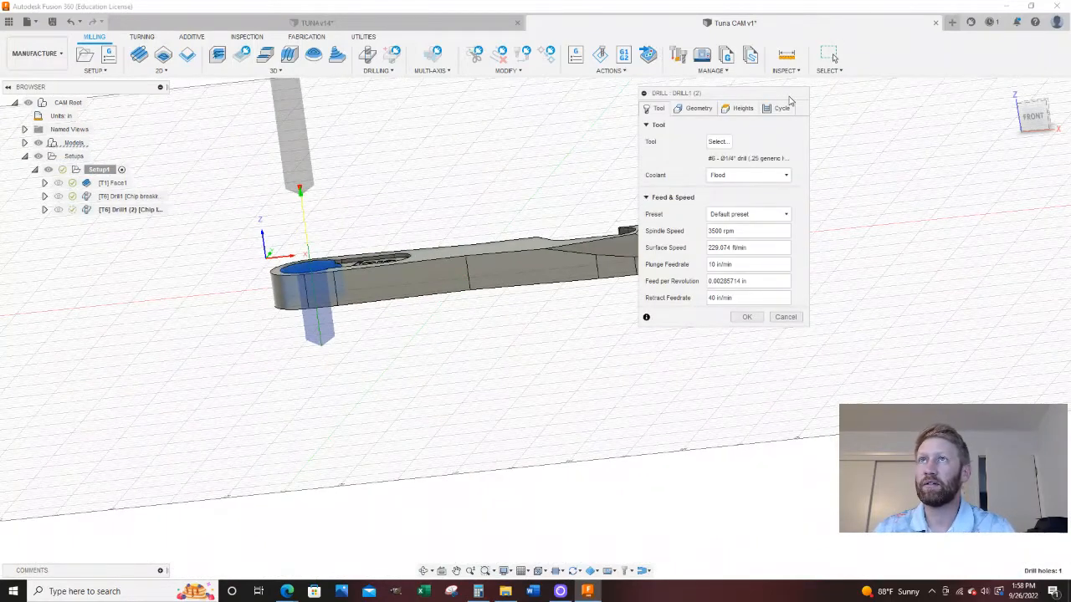
shift+middle_drag(419, 319, 423, 342)
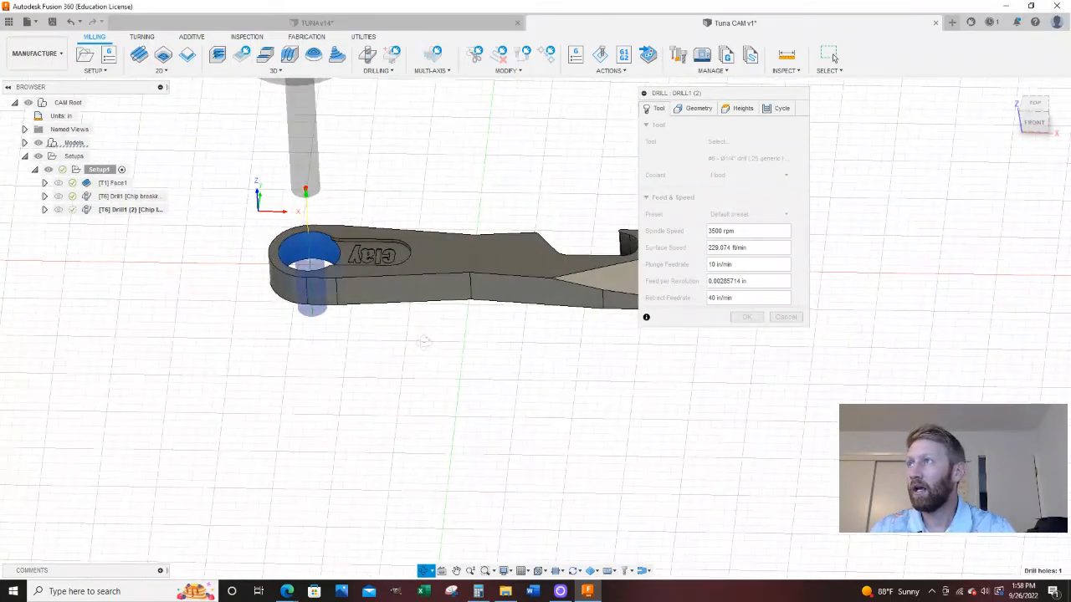
click(699, 109)
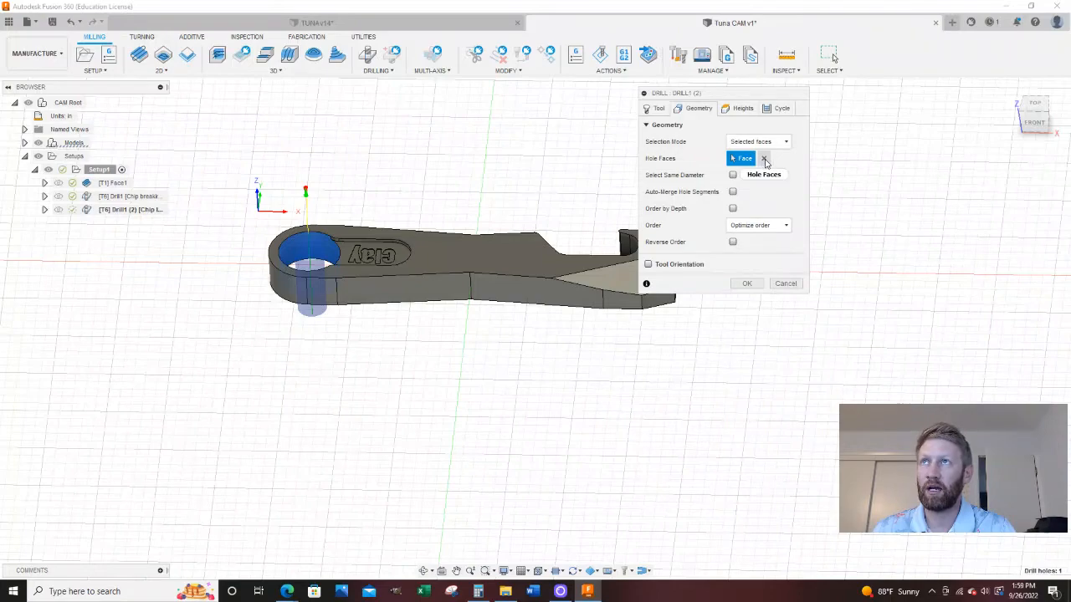
click(764, 162)
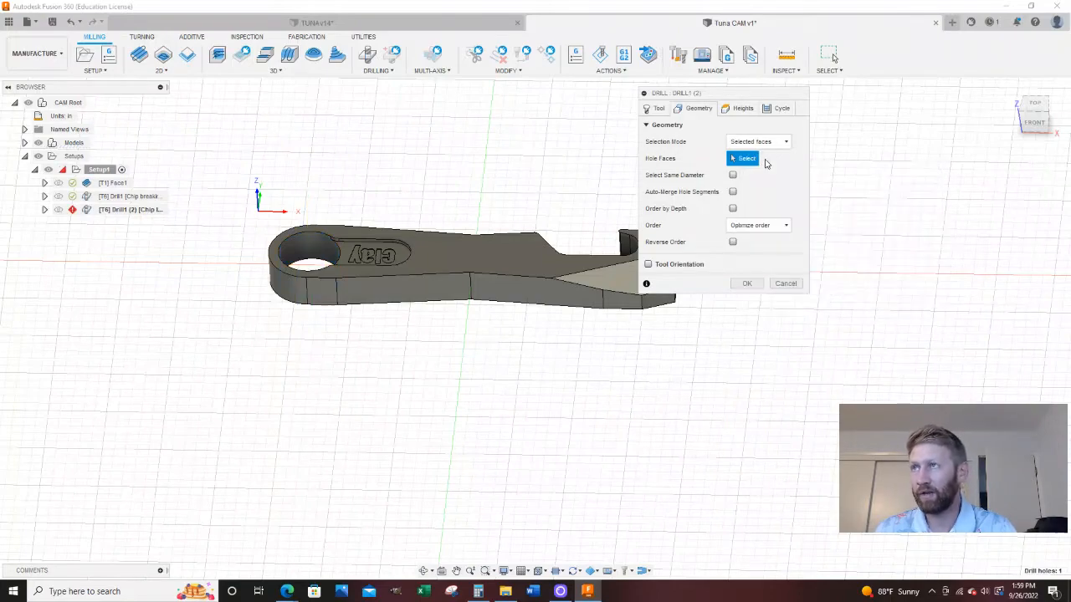
scroll(256, 288, down, 4)
shift+middle_drag(383, 257, 400, 315)
scroll(468, 266, up, 5)
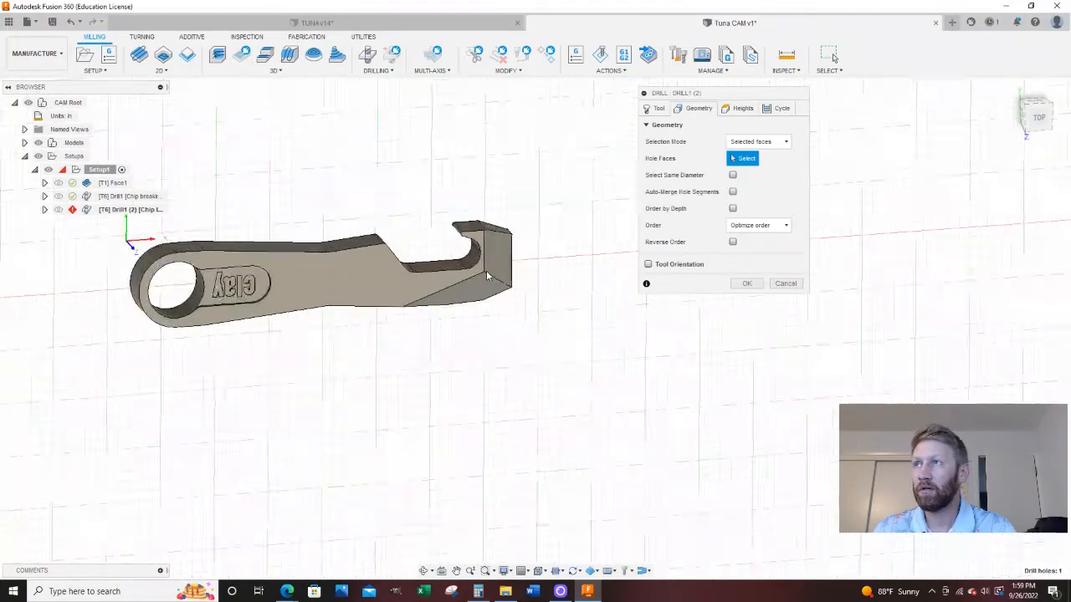
click(473, 261)
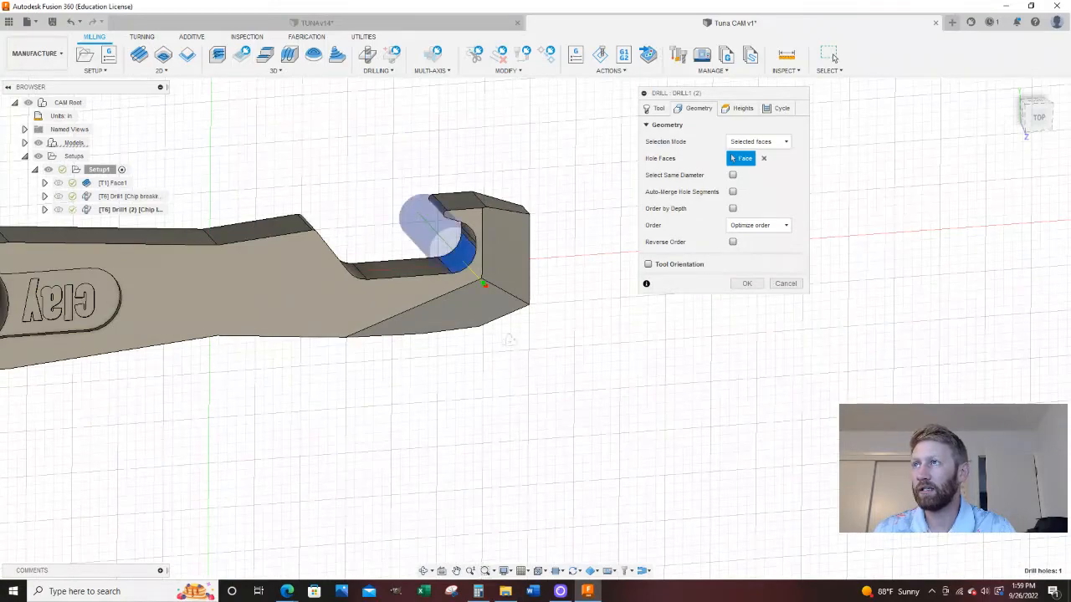
shift+middle_drag(508, 341, 492, 251)
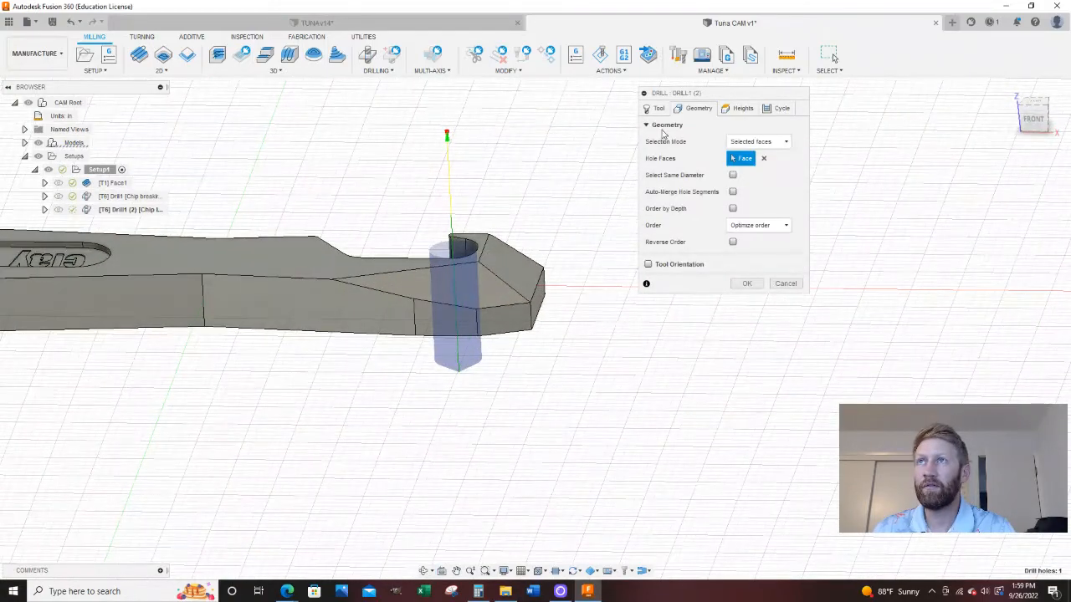
Set the duplicated drill's bottom height from the model bottom, check the tip's break-through from the front, and accept the operation.
click(742, 108)
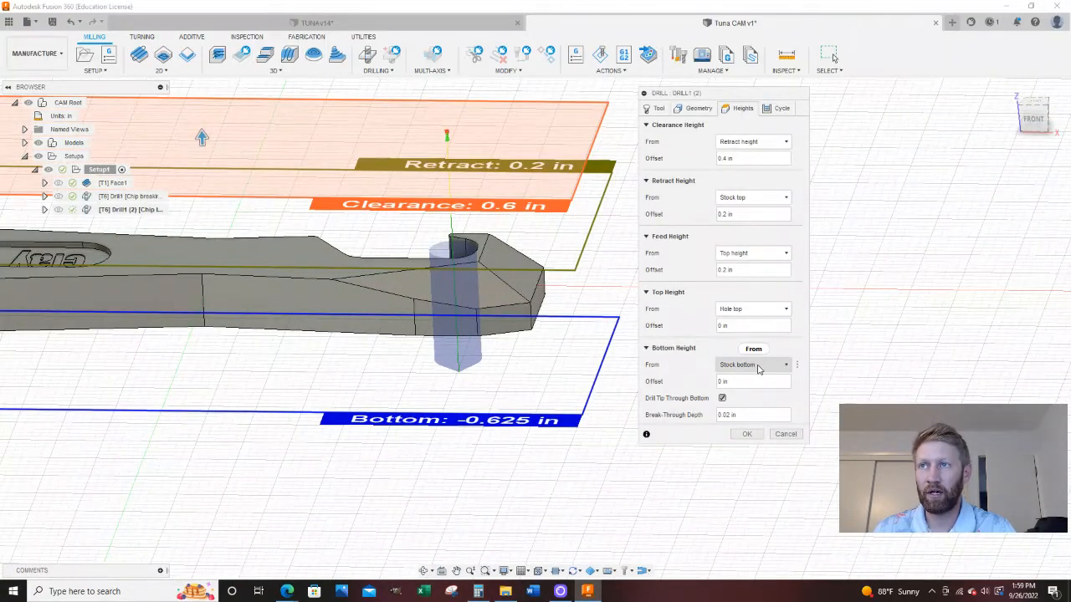
click(758, 366)
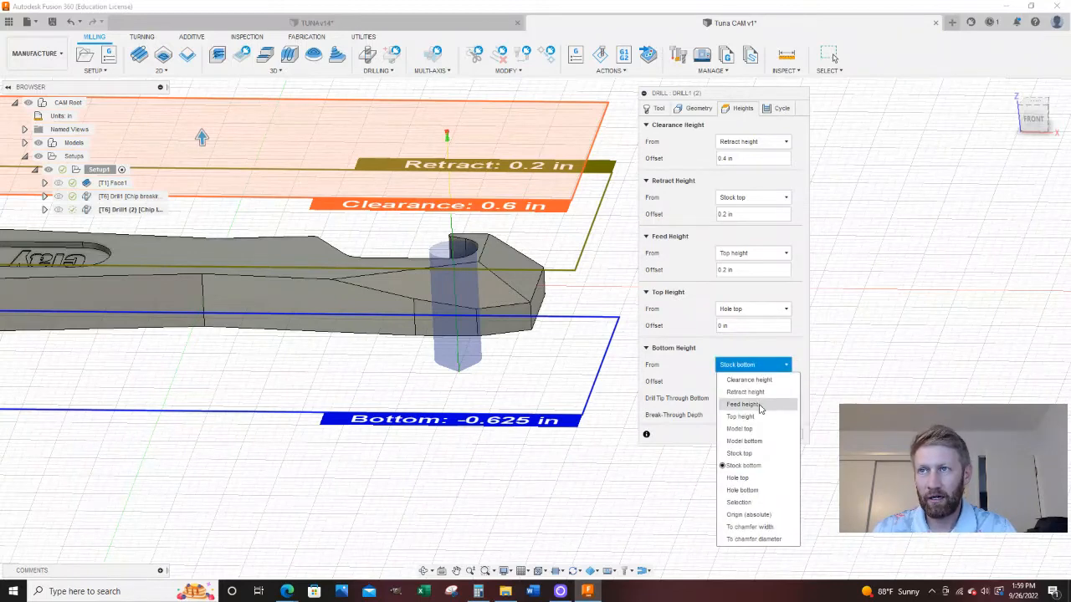
click(759, 441)
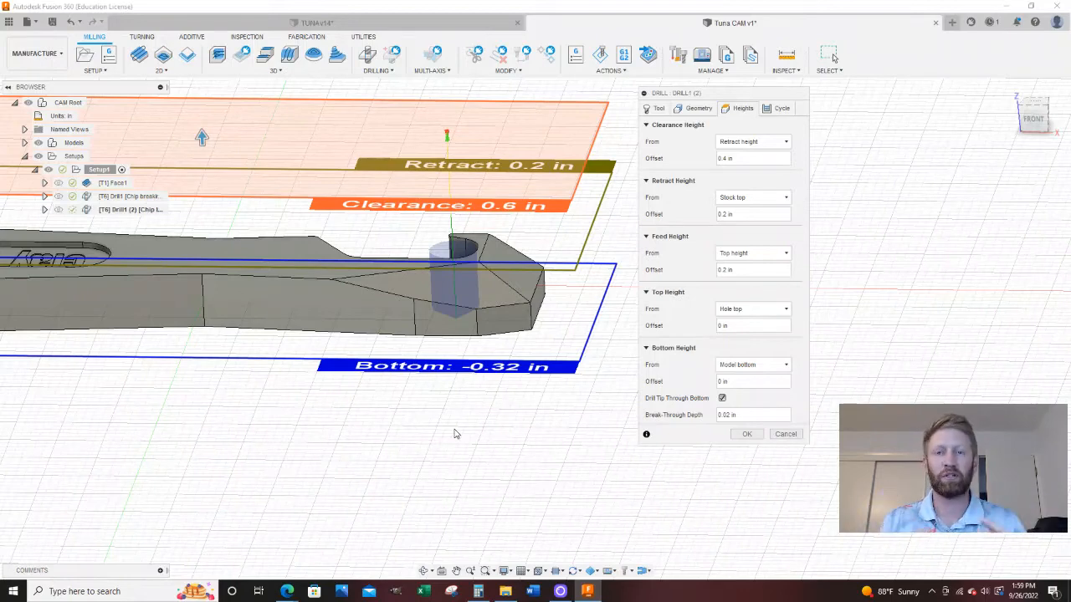
scroll(454, 433, down, 1)
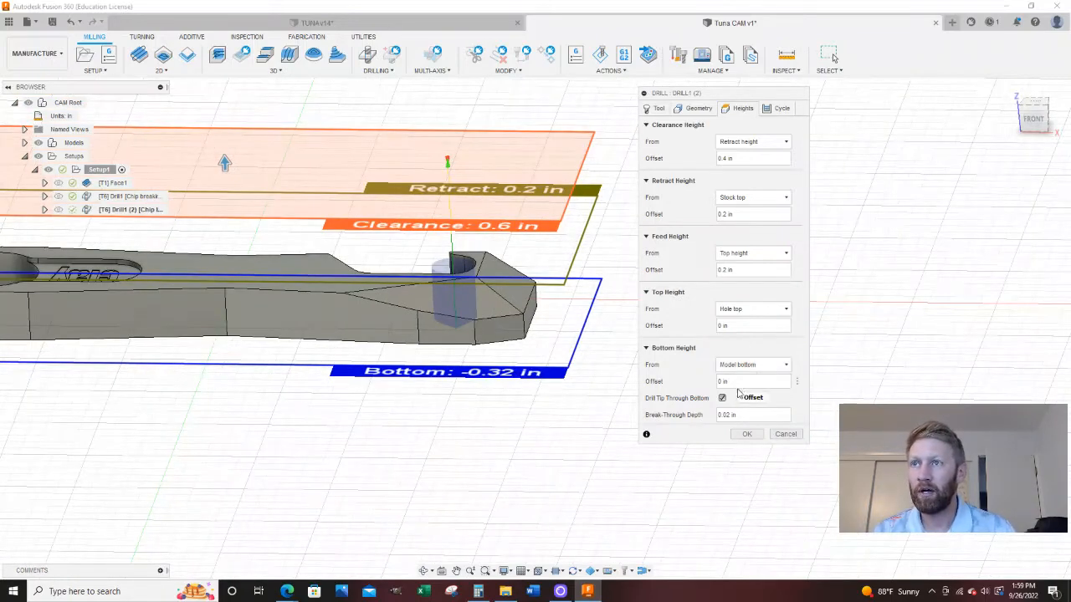
click(1034, 132)
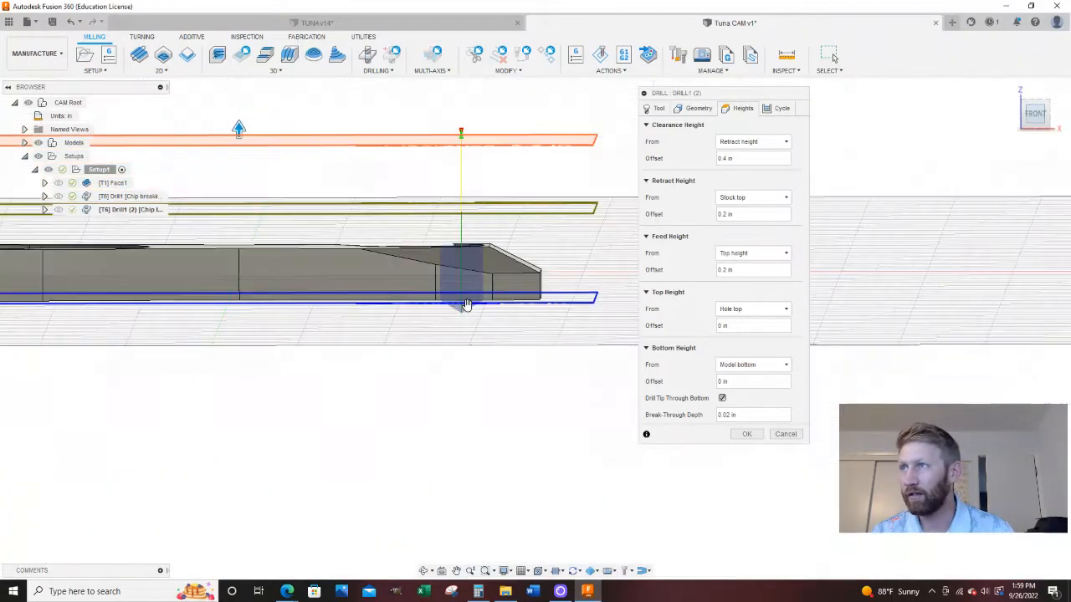
scroll(414, 300, up, 5)
scroll(414, 300, up, 4)
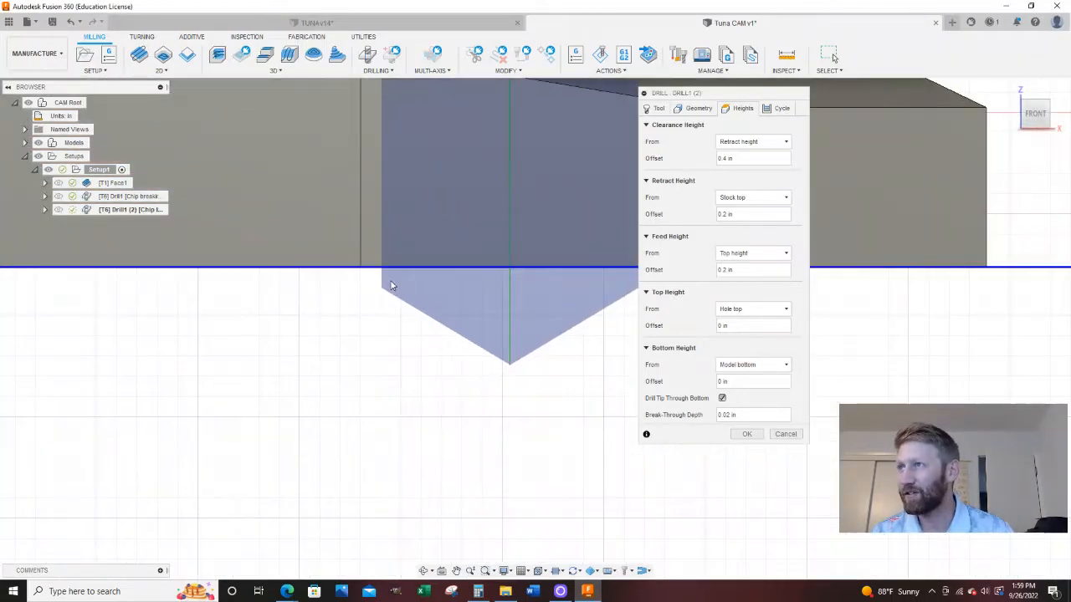
scroll(307, 326, down, 3)
scroll(505, 369, down, 6)
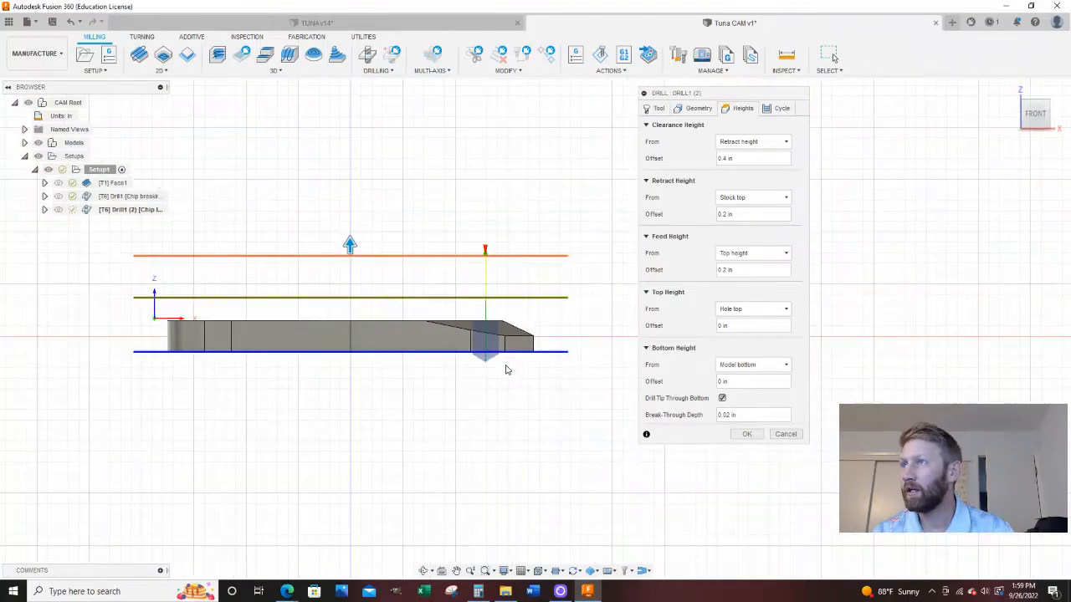
shift+middle_drag(527, 363, 519, 385)
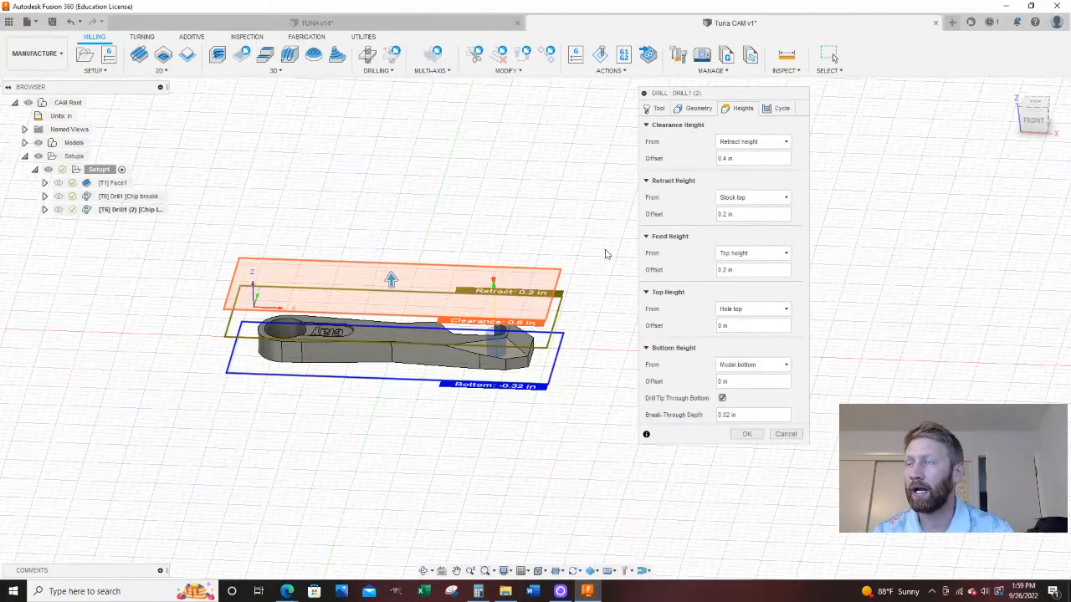
click(748, 433)
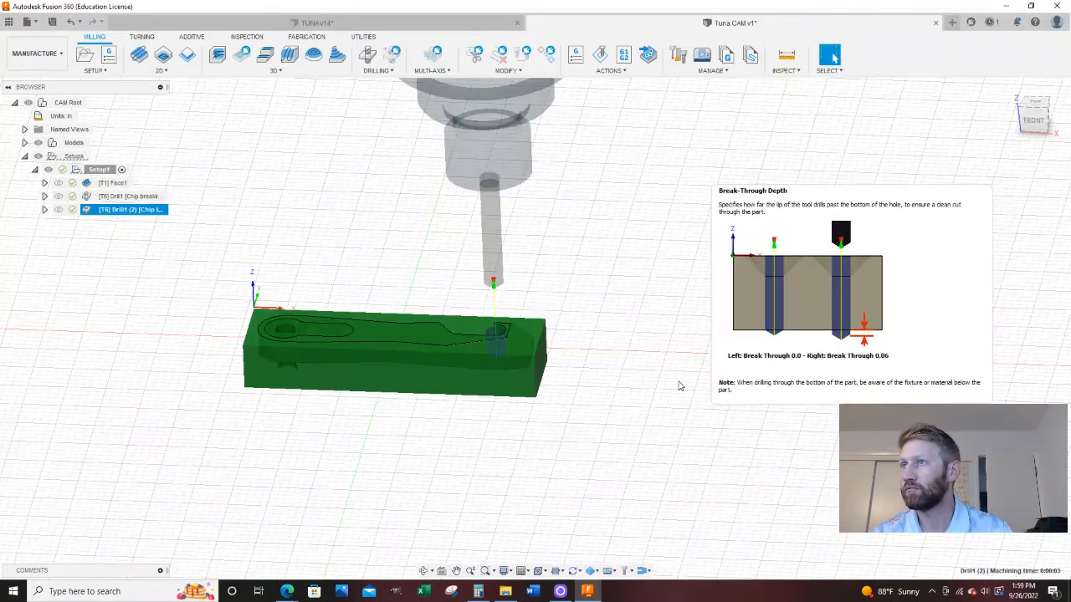
Simulate all Setup1 operations with the stock shown, watch the facing and both drilling toolpaths, and exit the simulation.
scroll(497, 376, up, 3)
shift+middle_drag(496, 376, 167, 421)
shift+middle_drag(214, 366, 499, 343)
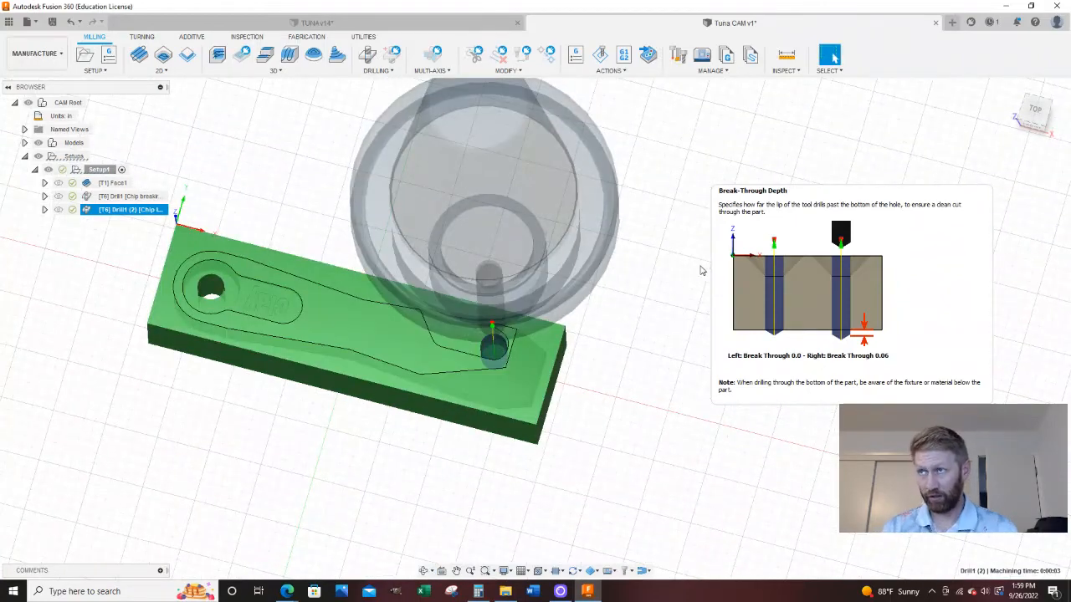
scroll(701, 270, down, 1)
click(312, 161)
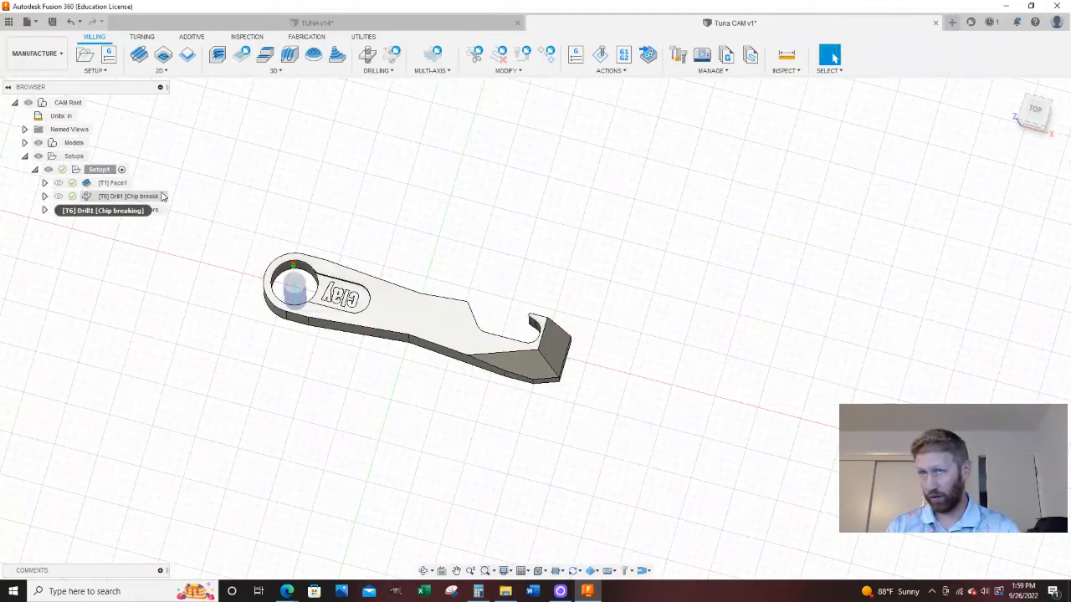
click(97, 170)
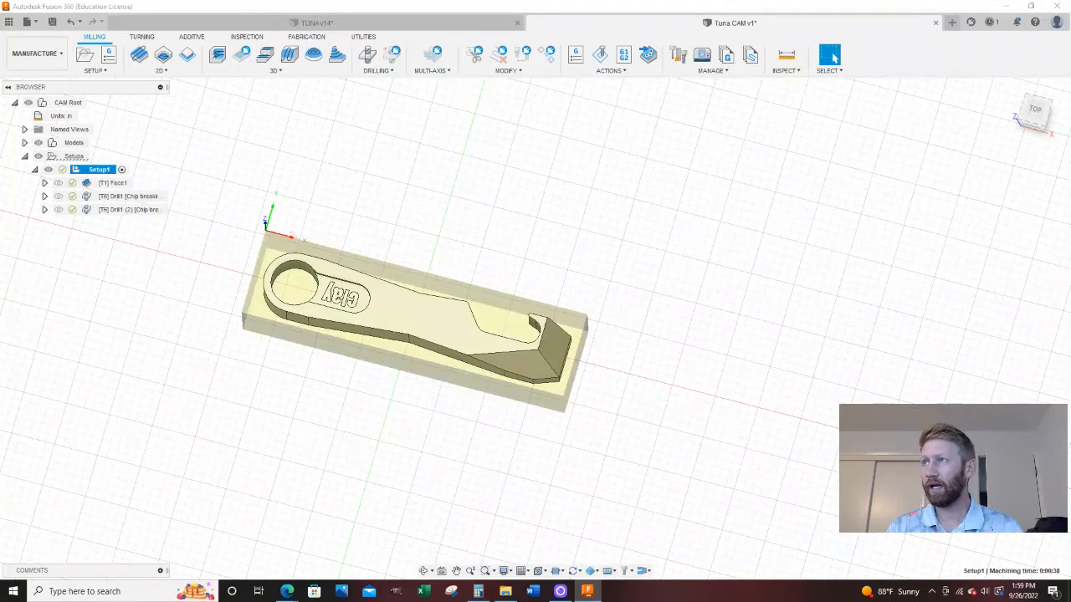
click(624, 72)
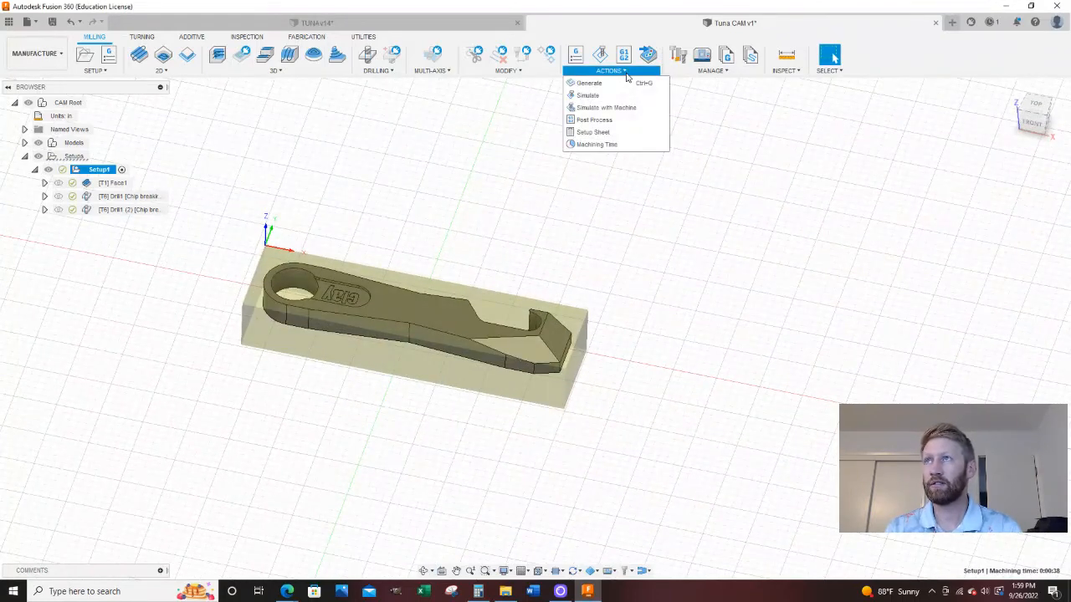
click(615, 95)
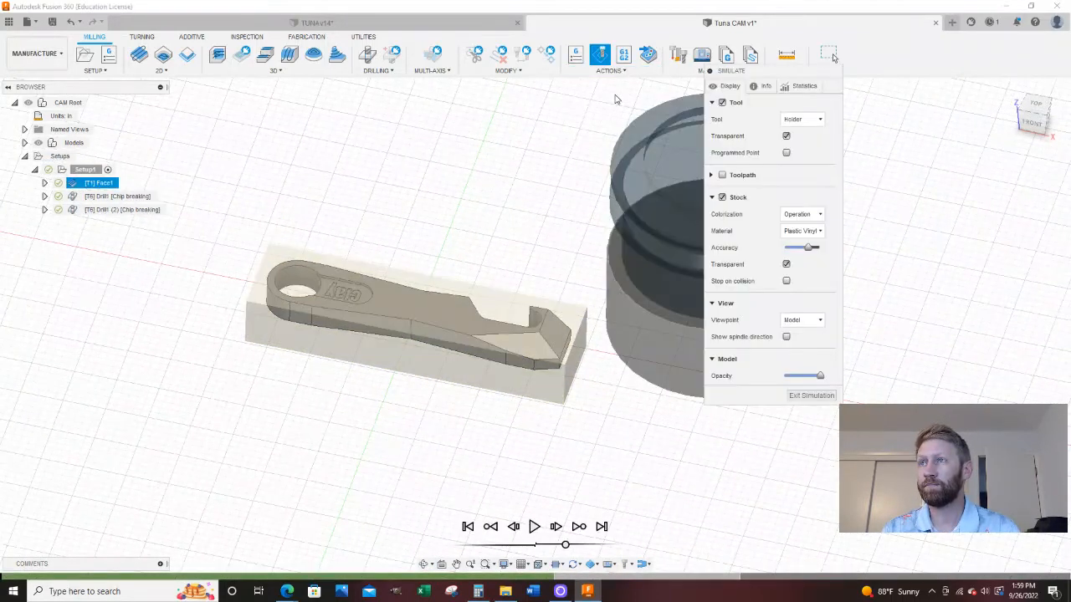
click(534, 527)
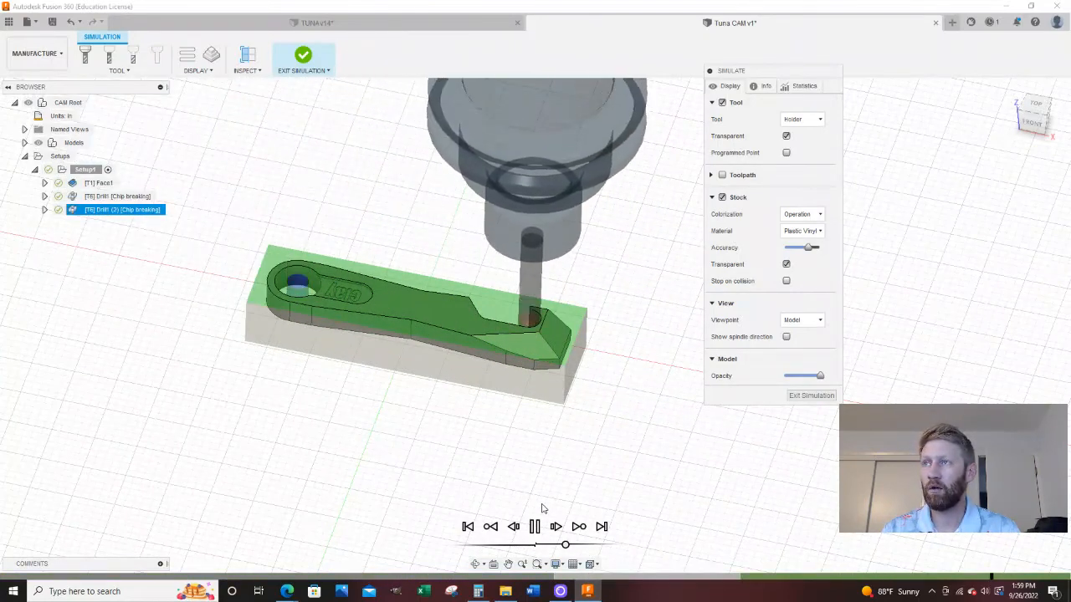
click(796, 395)
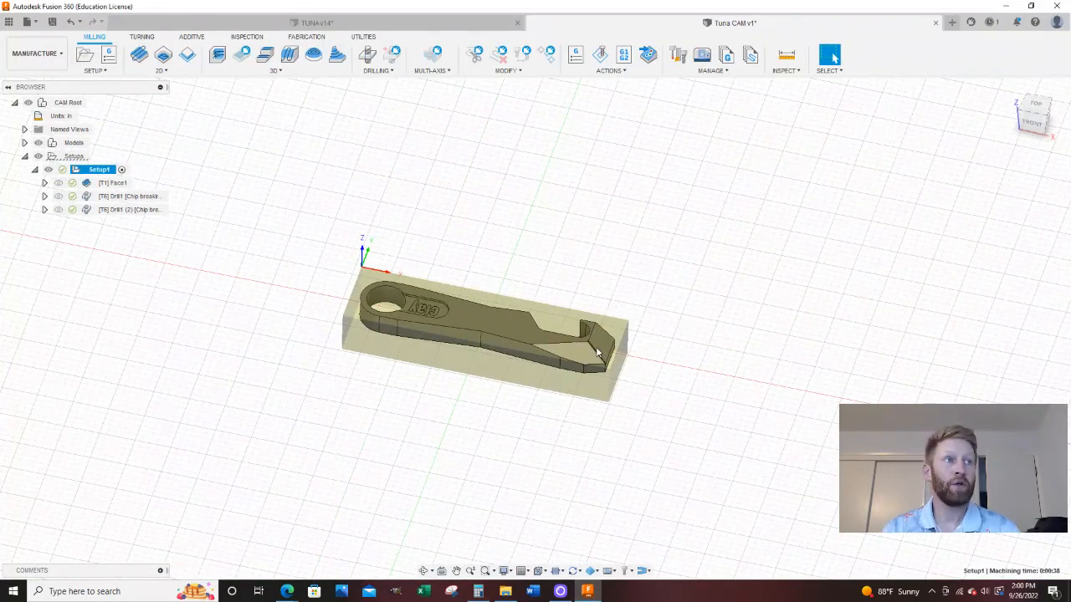